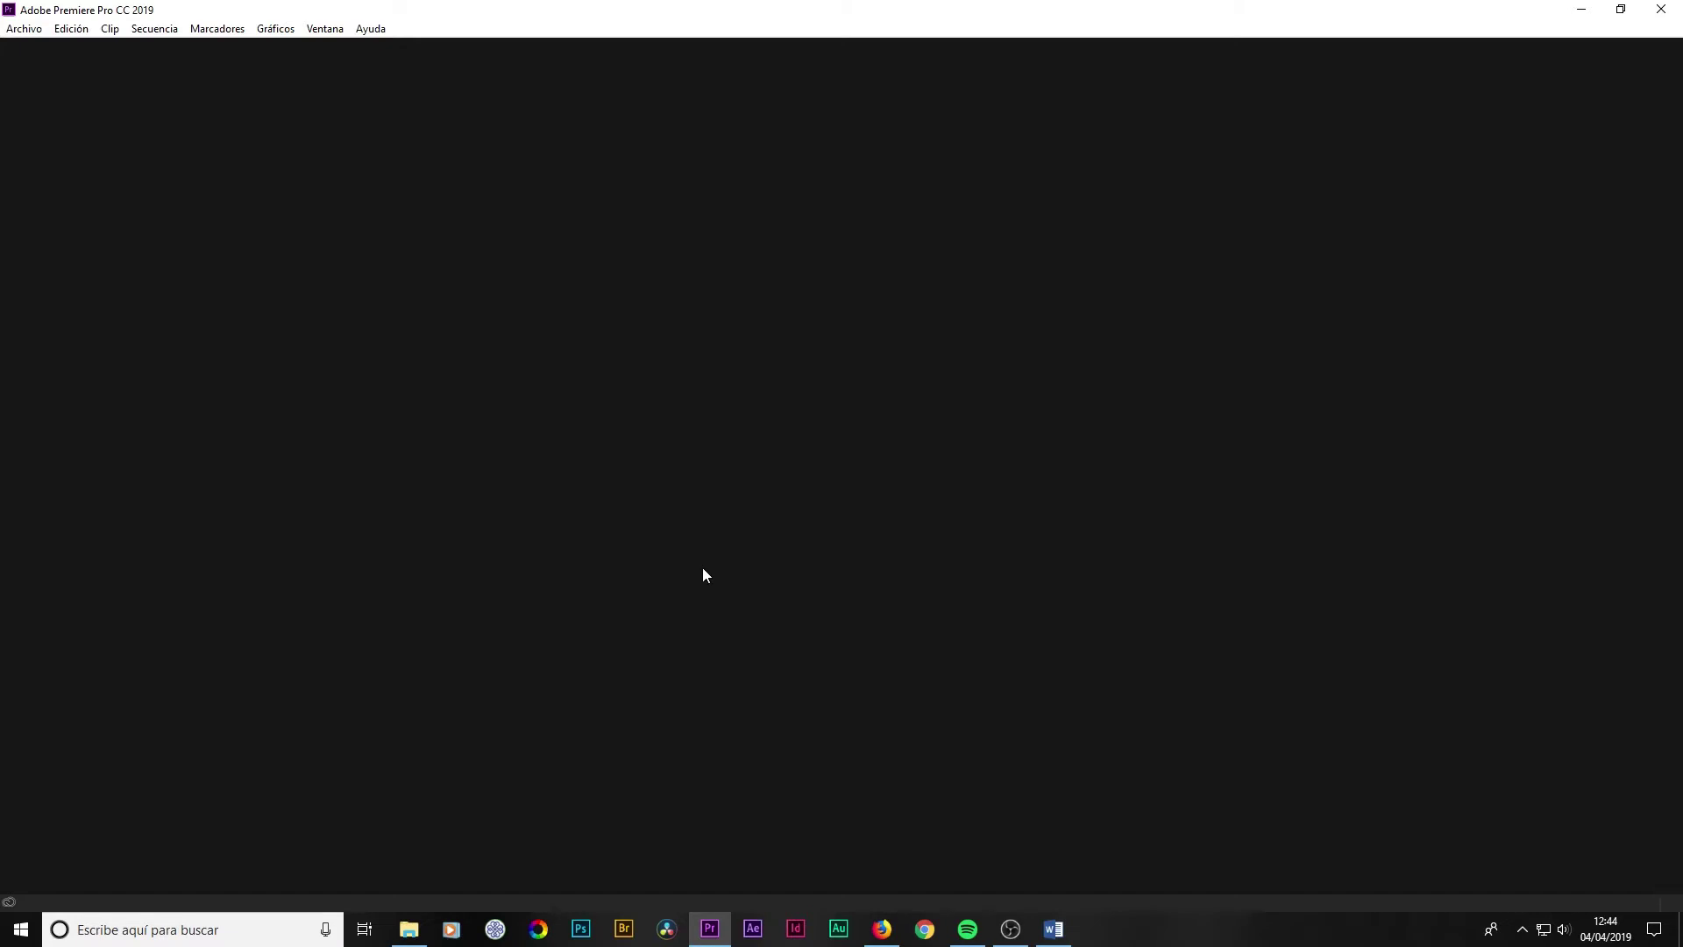
Open Edición > Preferencias > Generales and check the Al inicio options, left at Mostrar inicio.
click(70, 31)
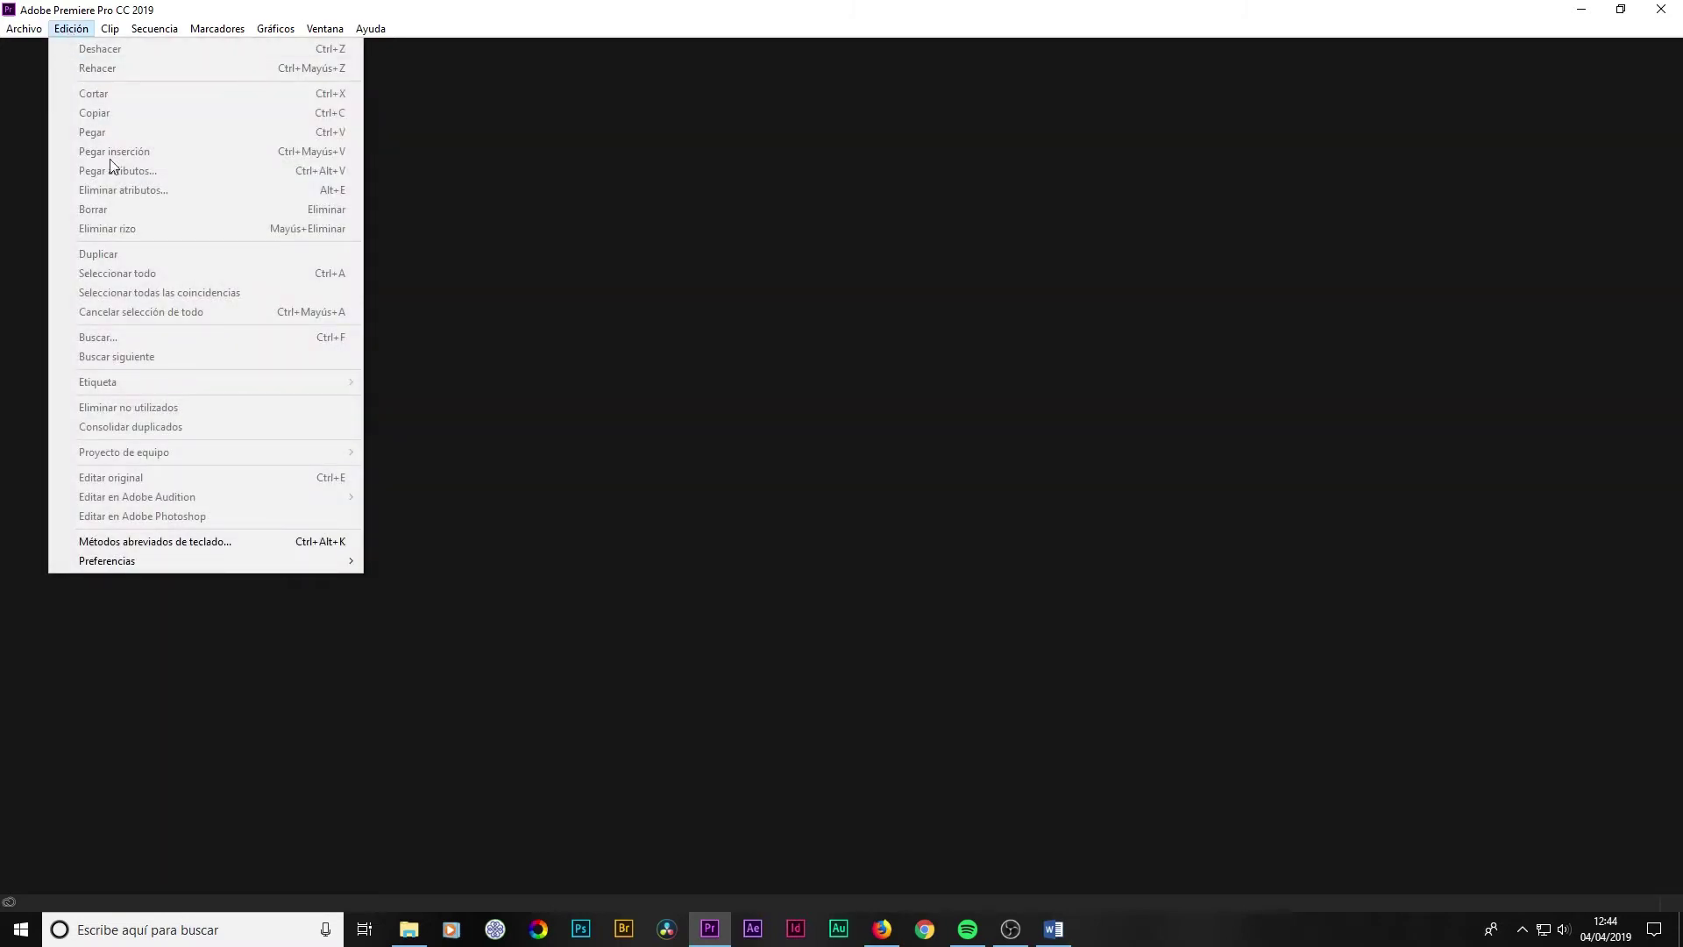
mouse_move(193, 563)
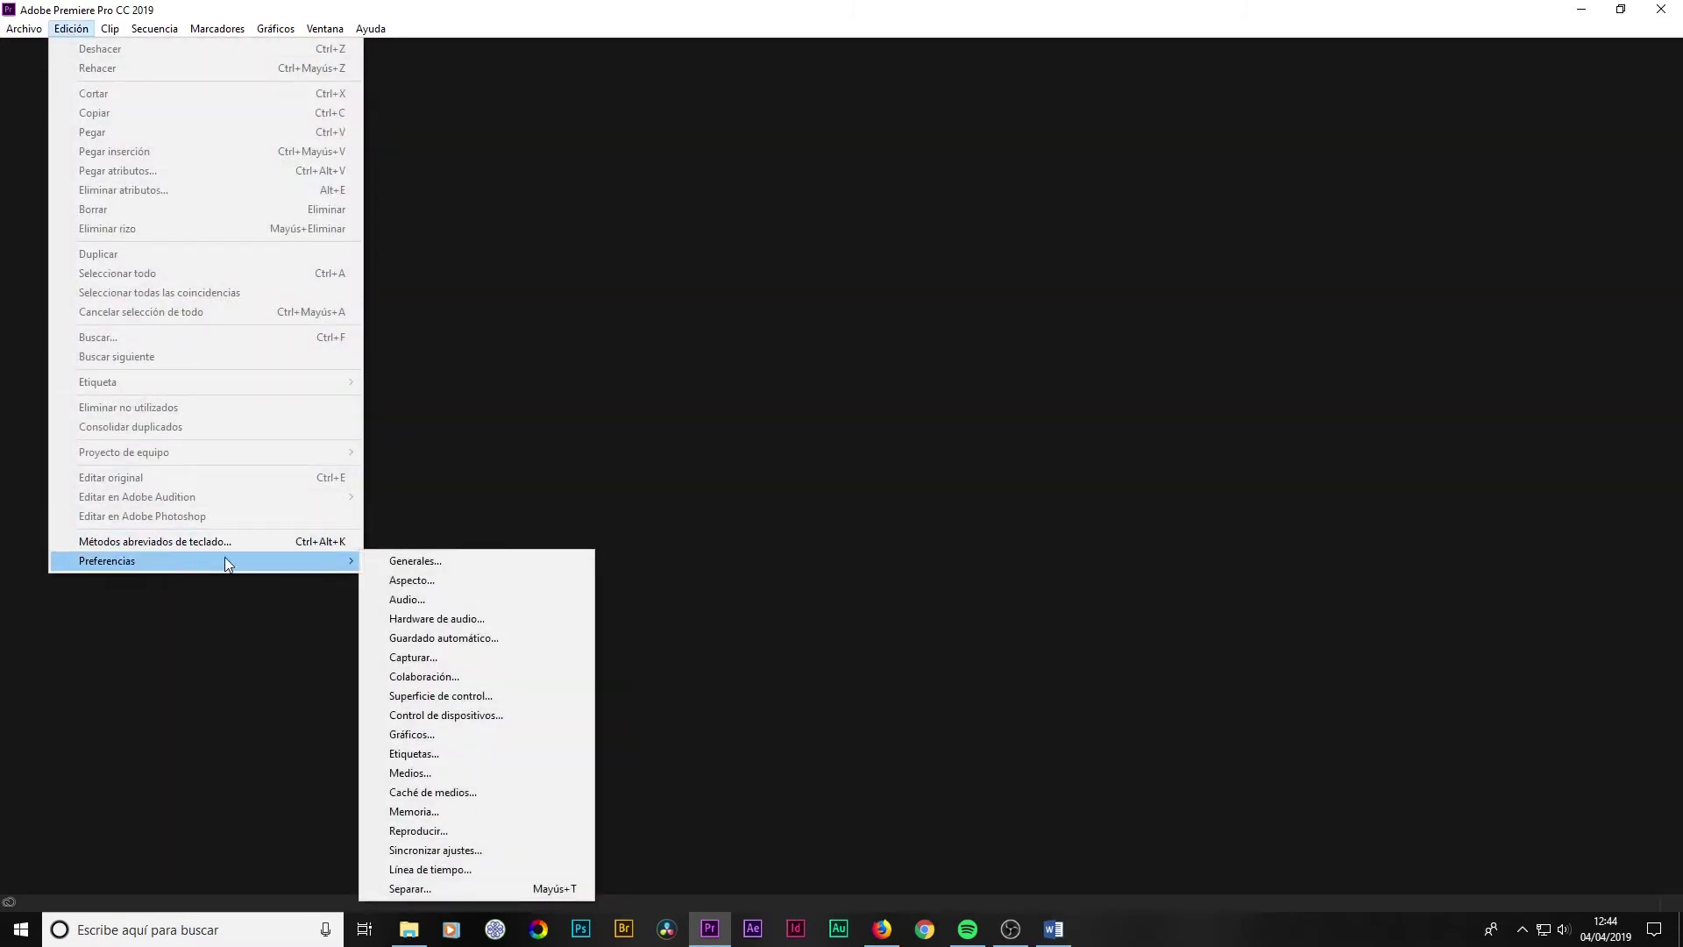
click(404, 564)
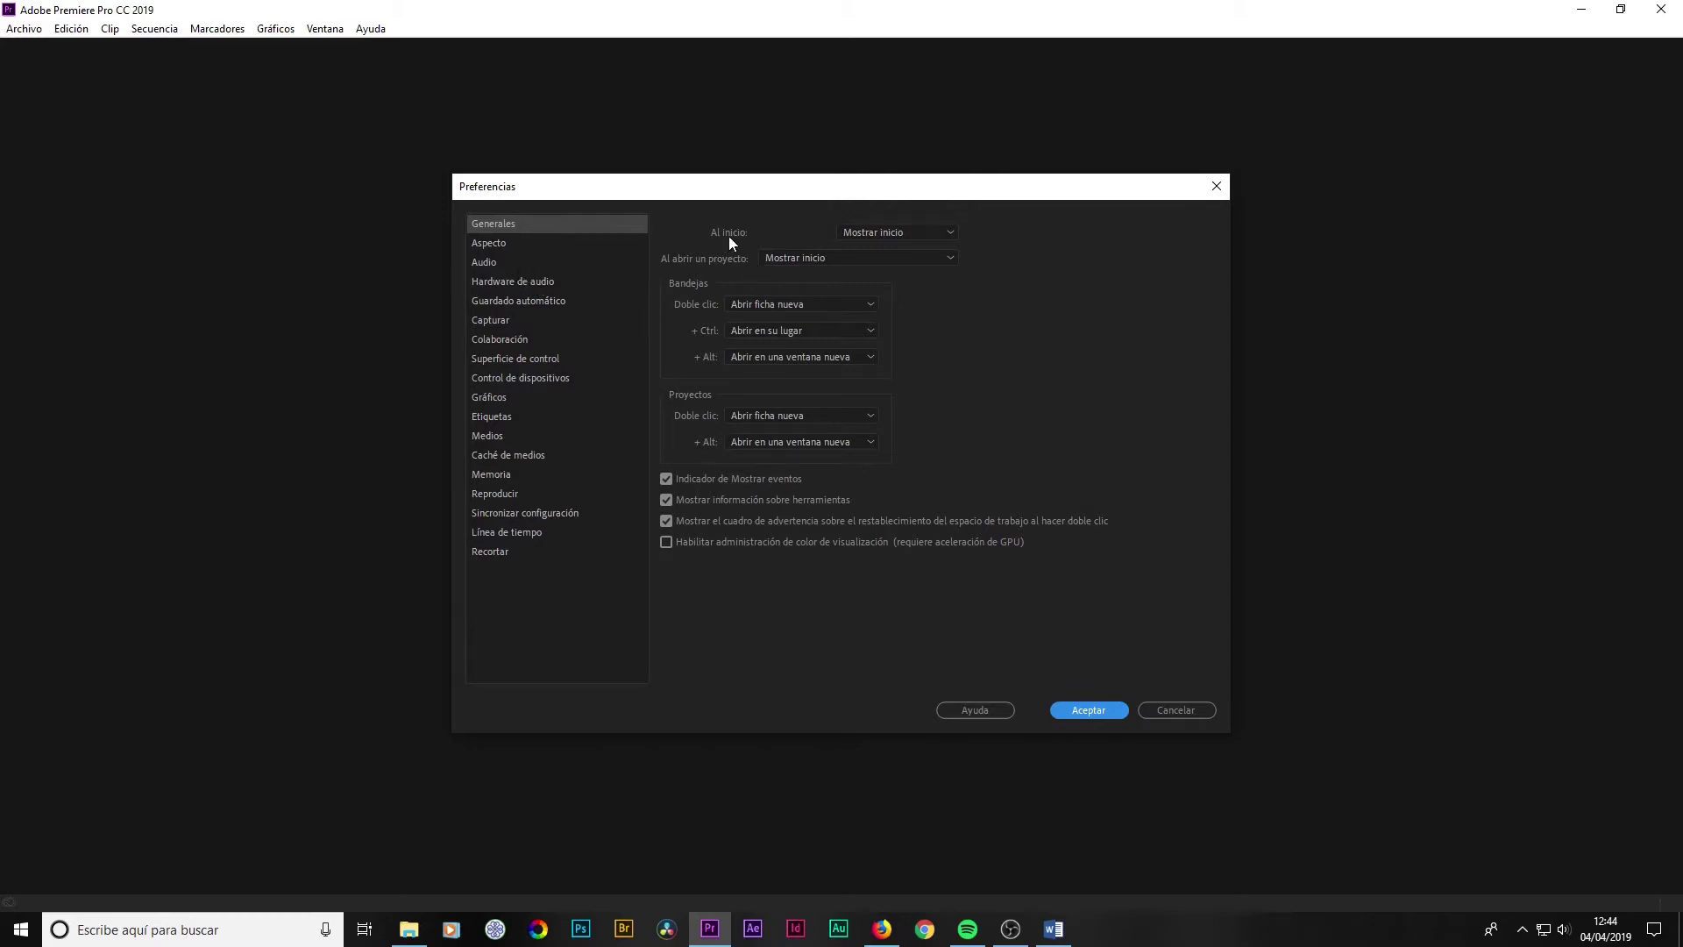
click(950, 233)
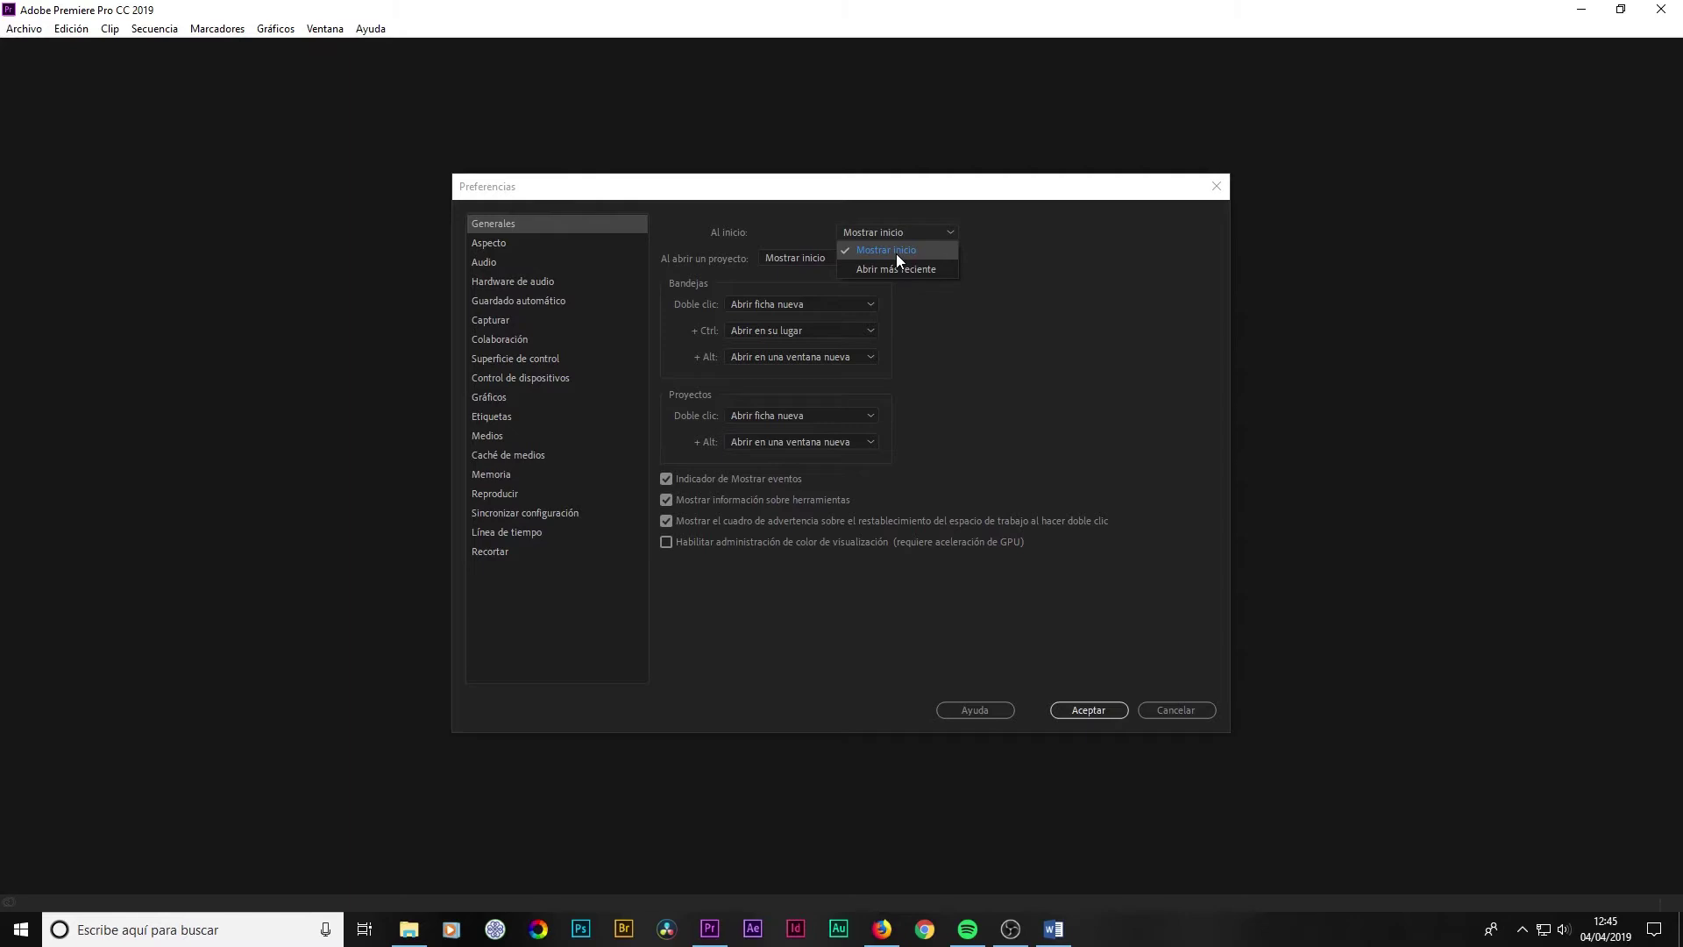
click(944, 250)
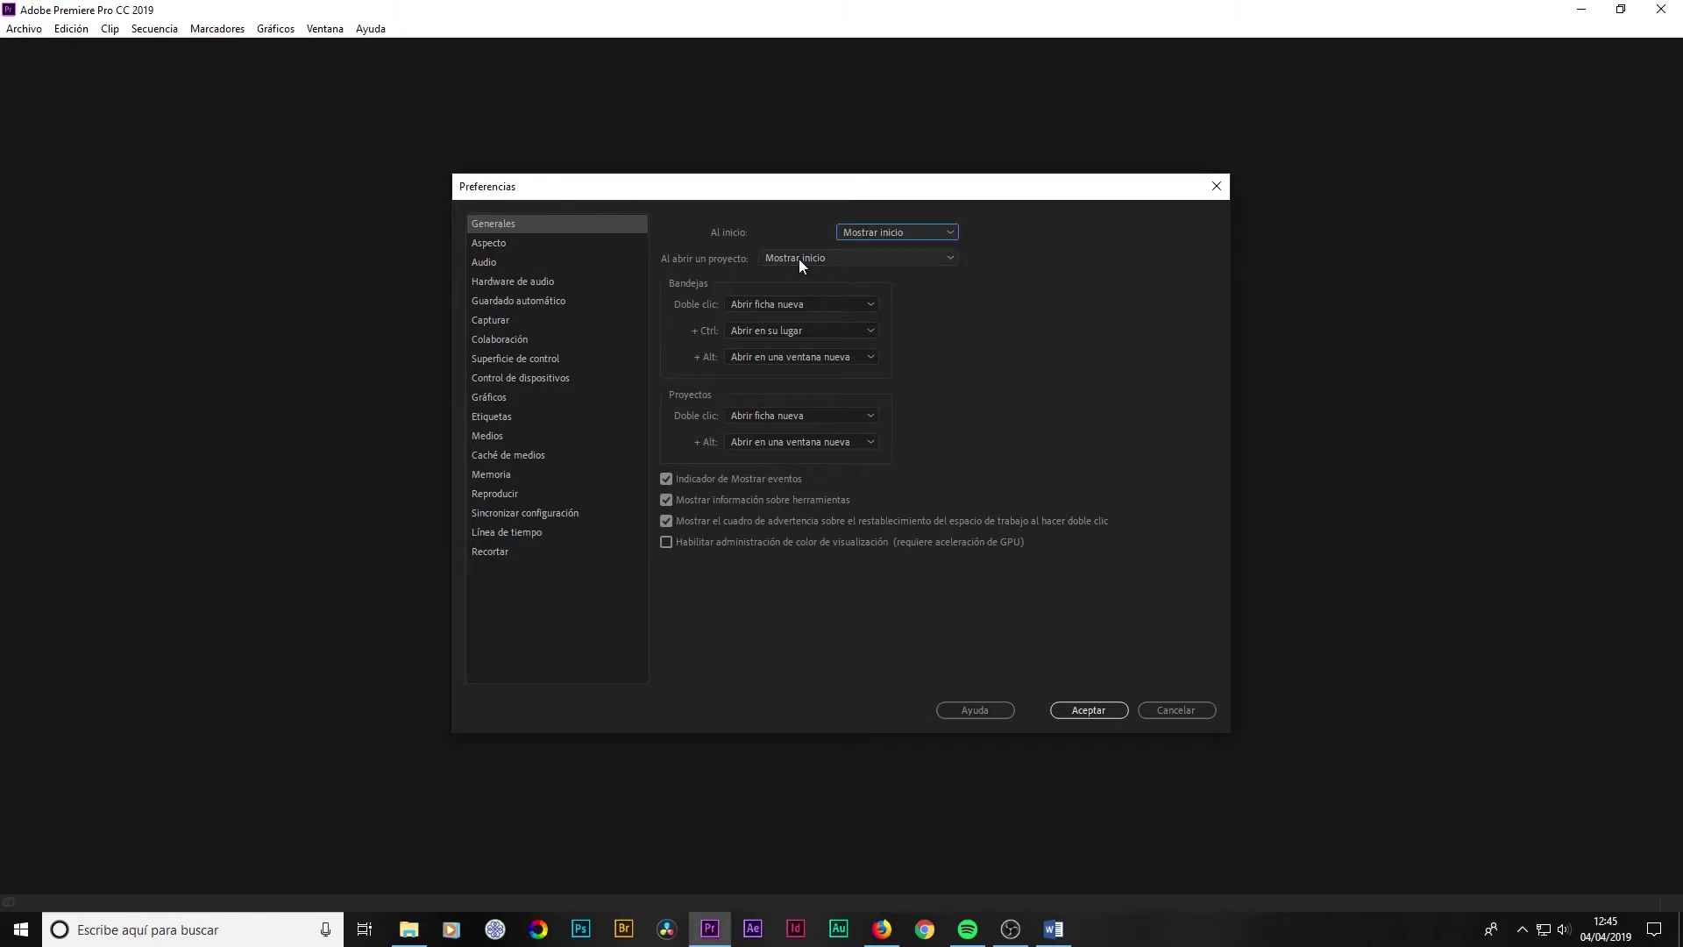
click(855, 261)
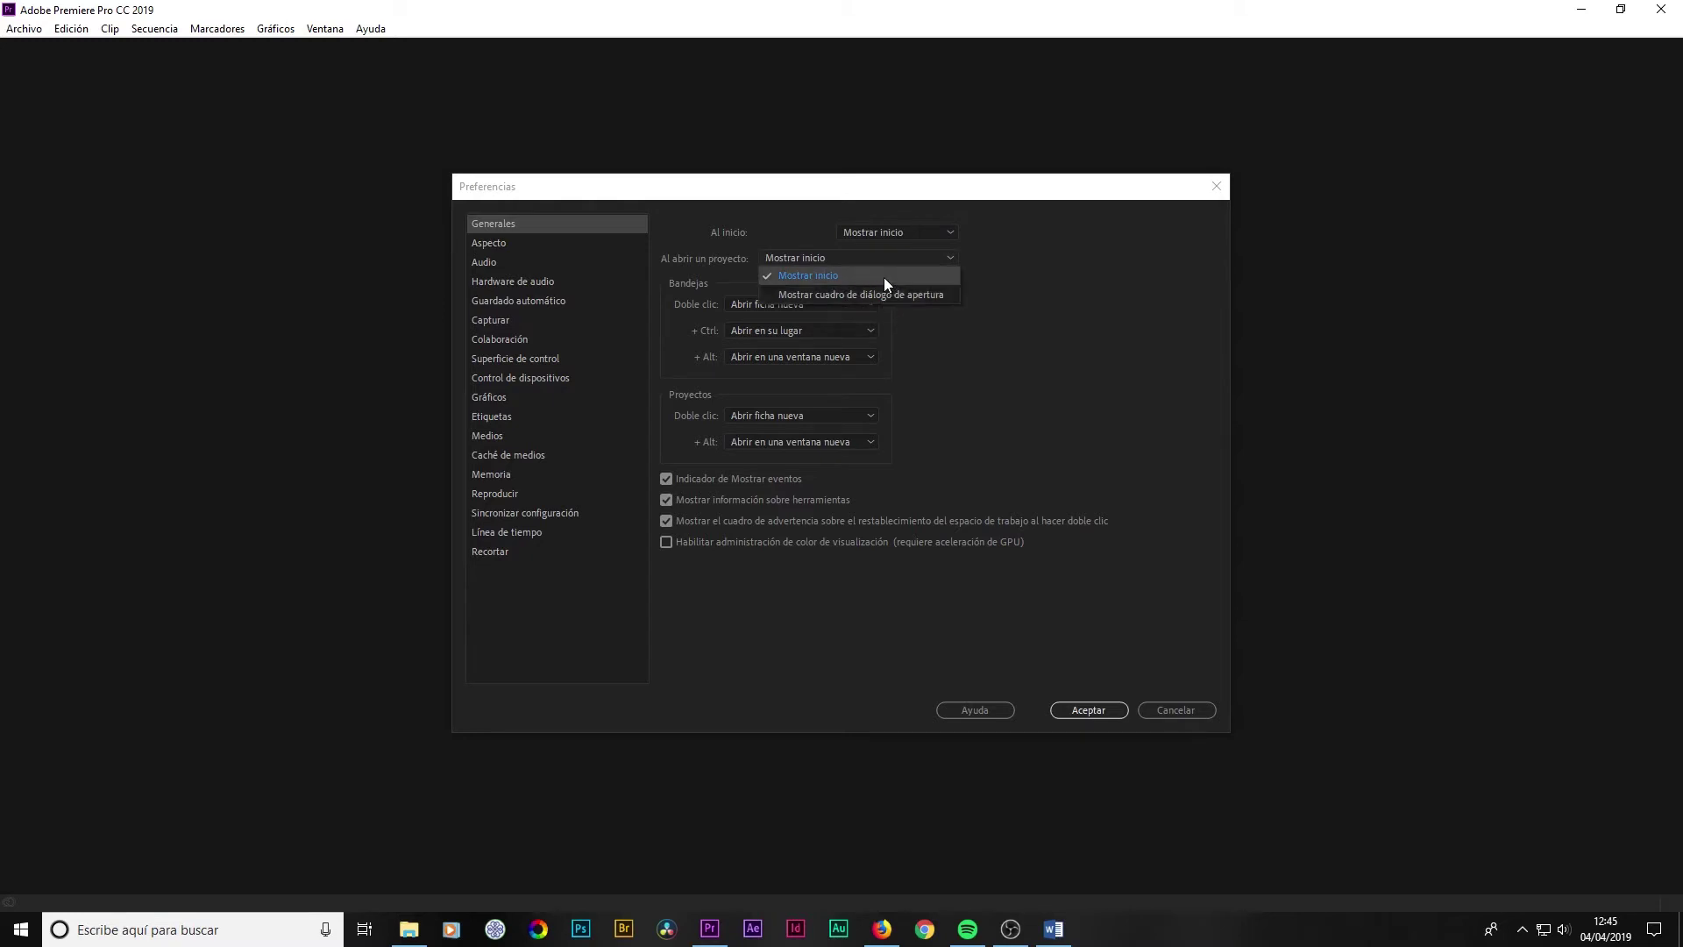
click(885, 278)
click(877, 261)
click(851, 276)
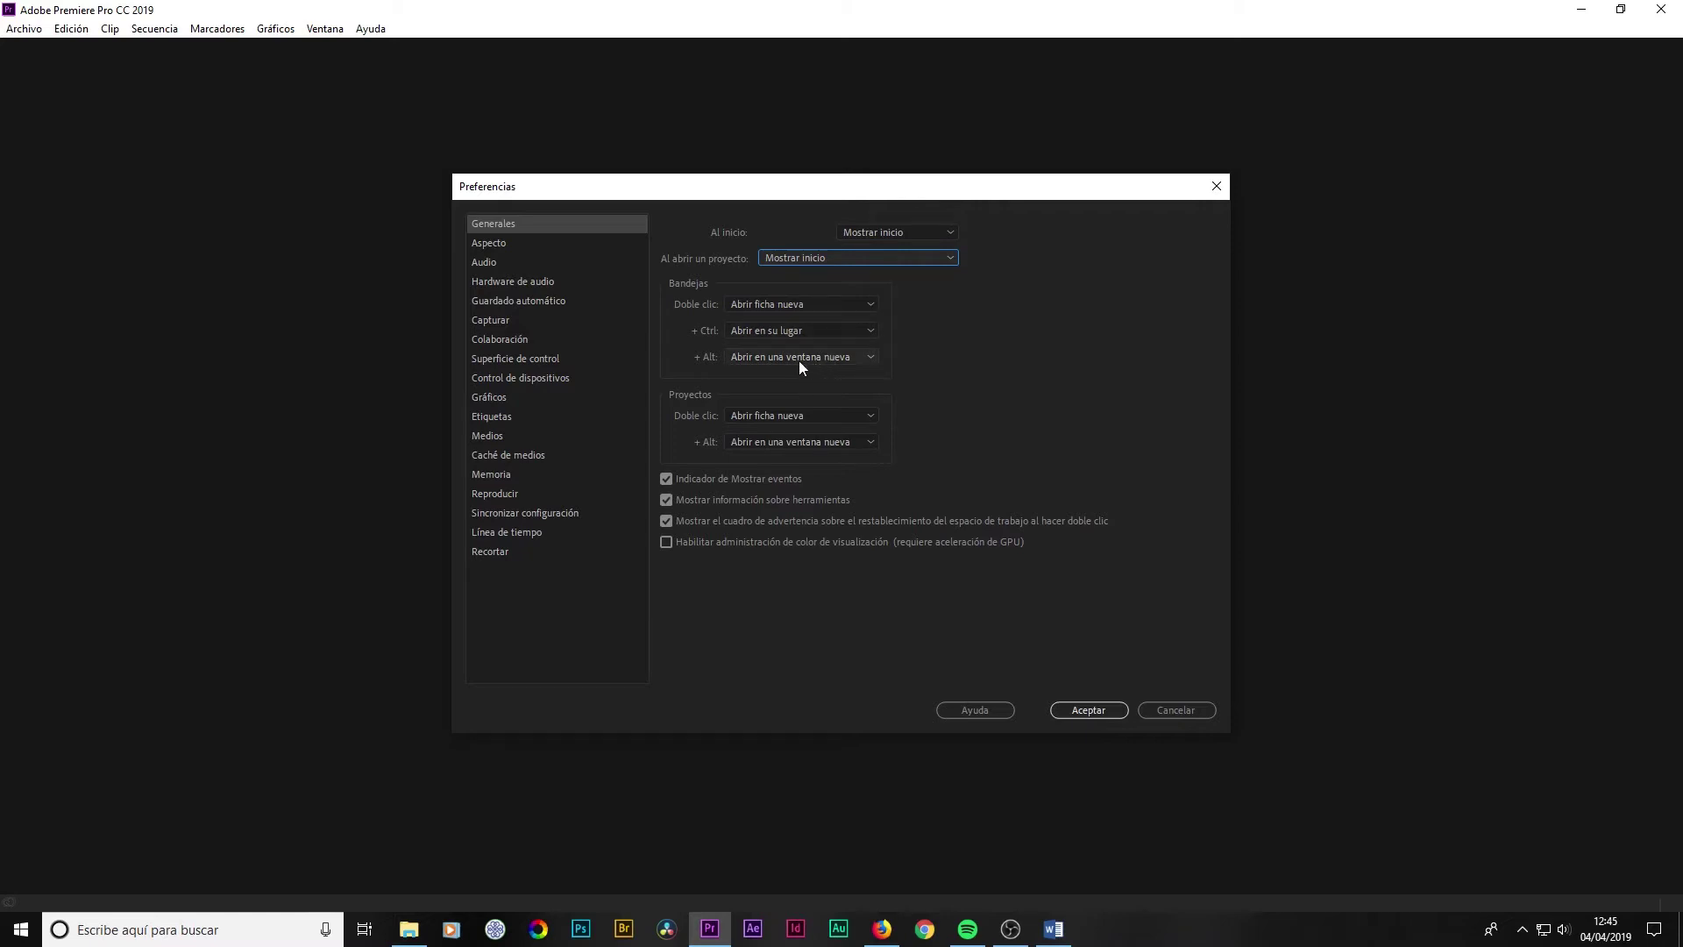
click(872, 358)
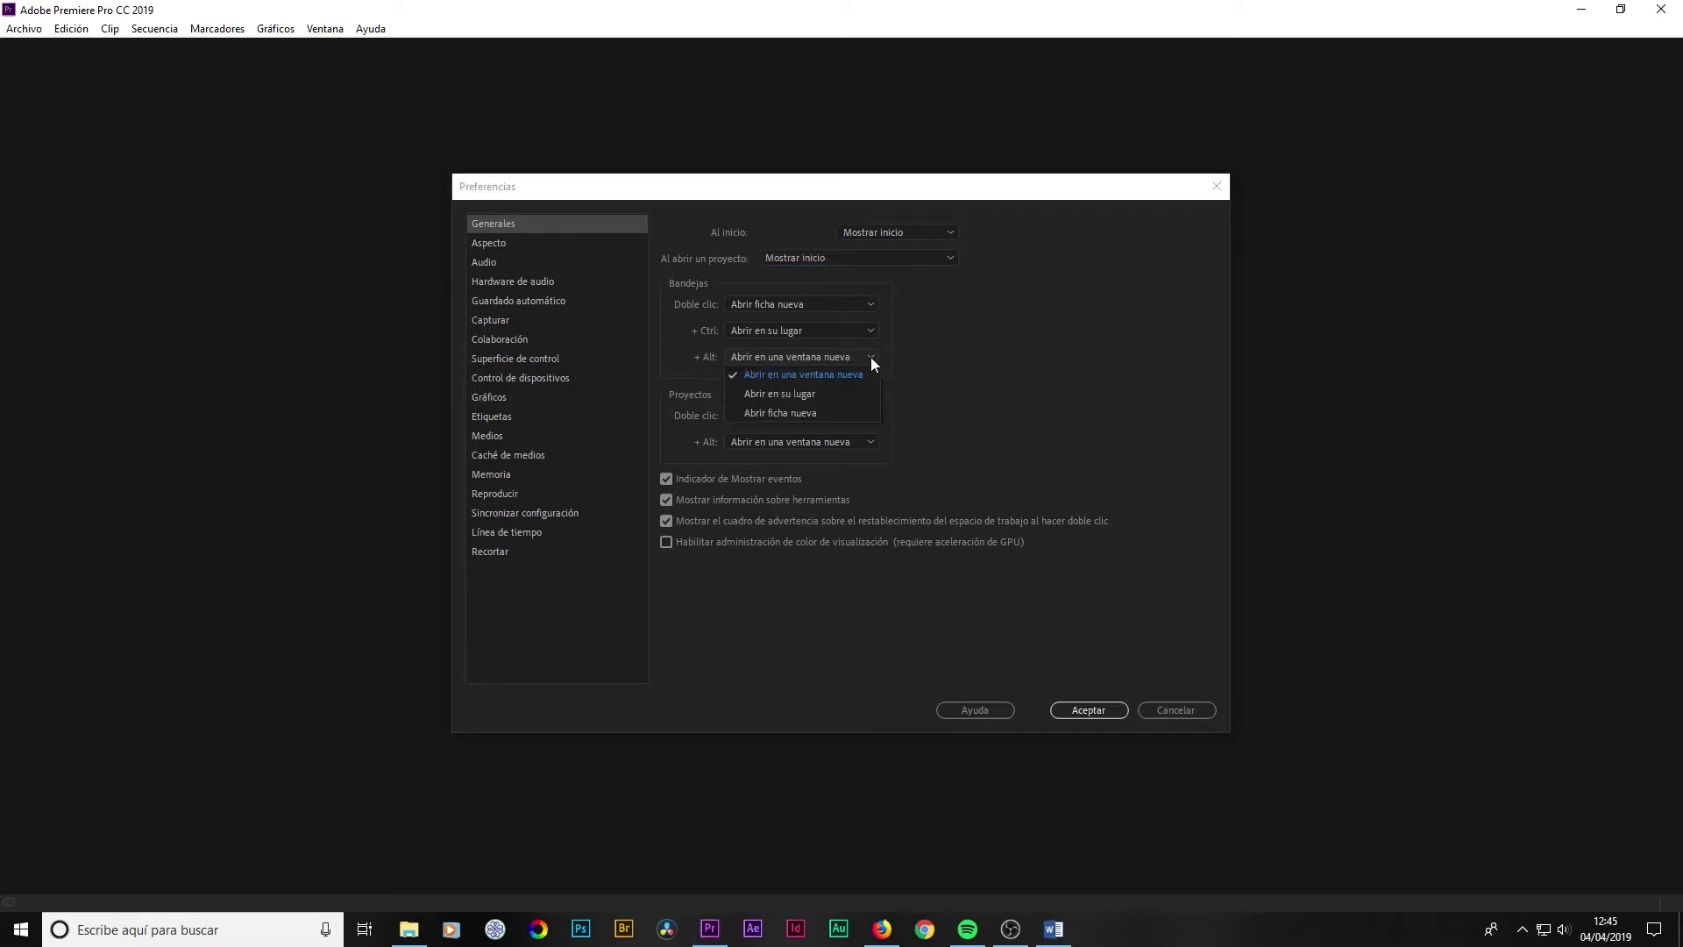
click(871, 361)
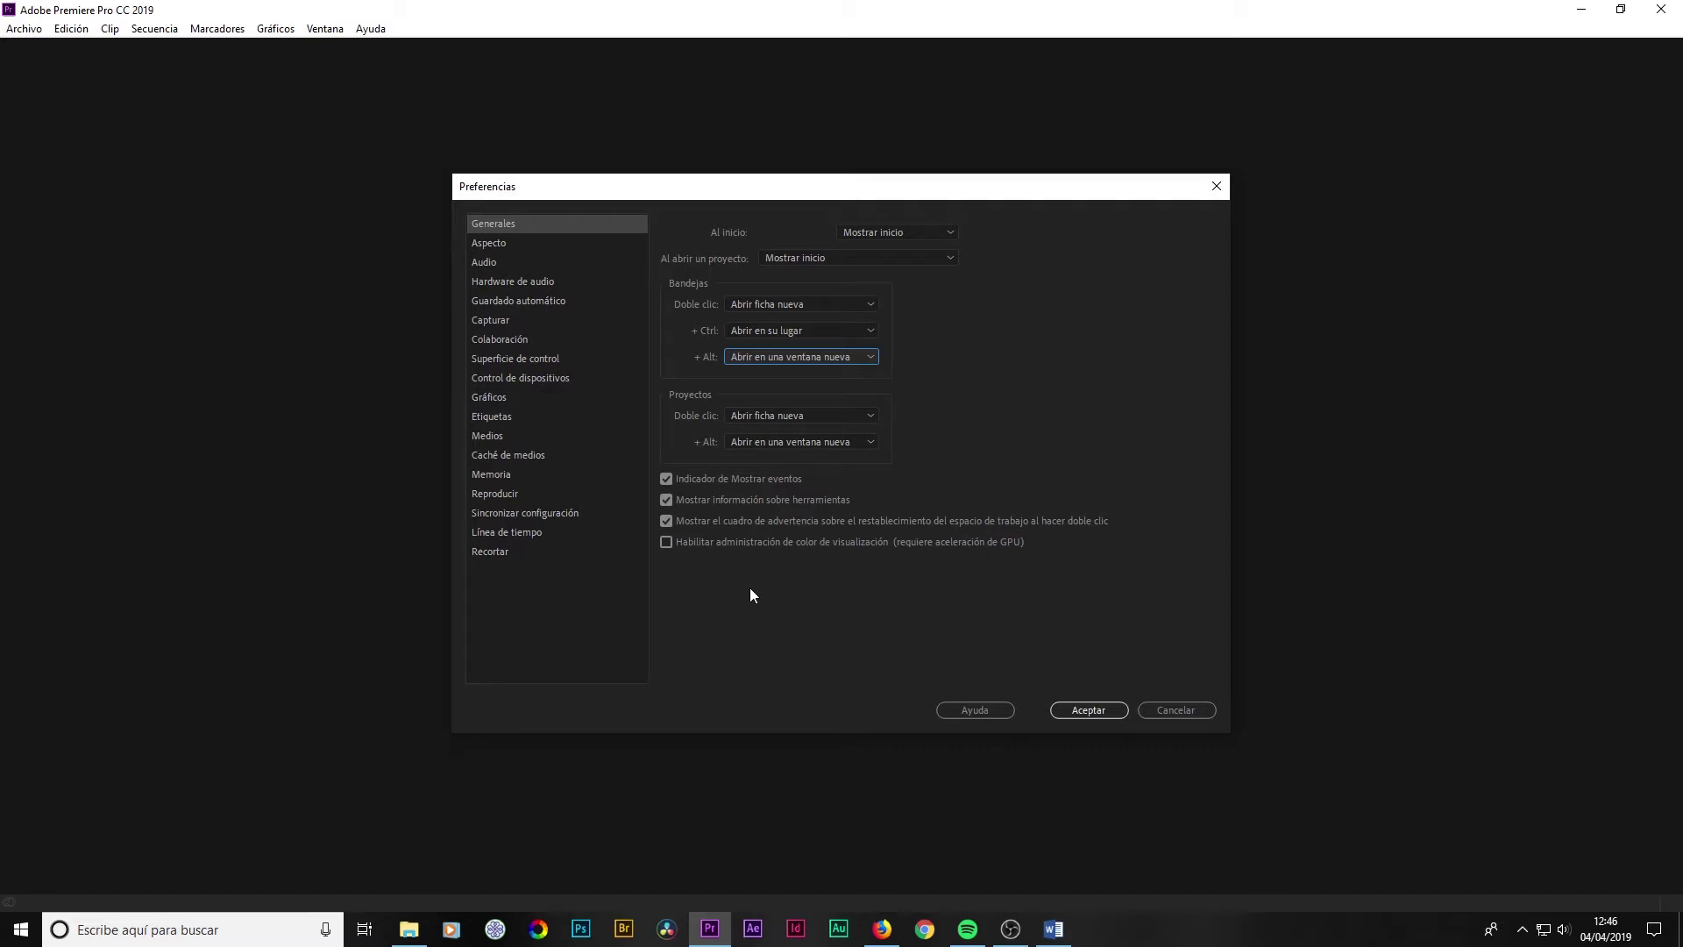
Try the Aspecto brightness slider, return it to its darkest level, then show Audio preferences.
click(491, 245)
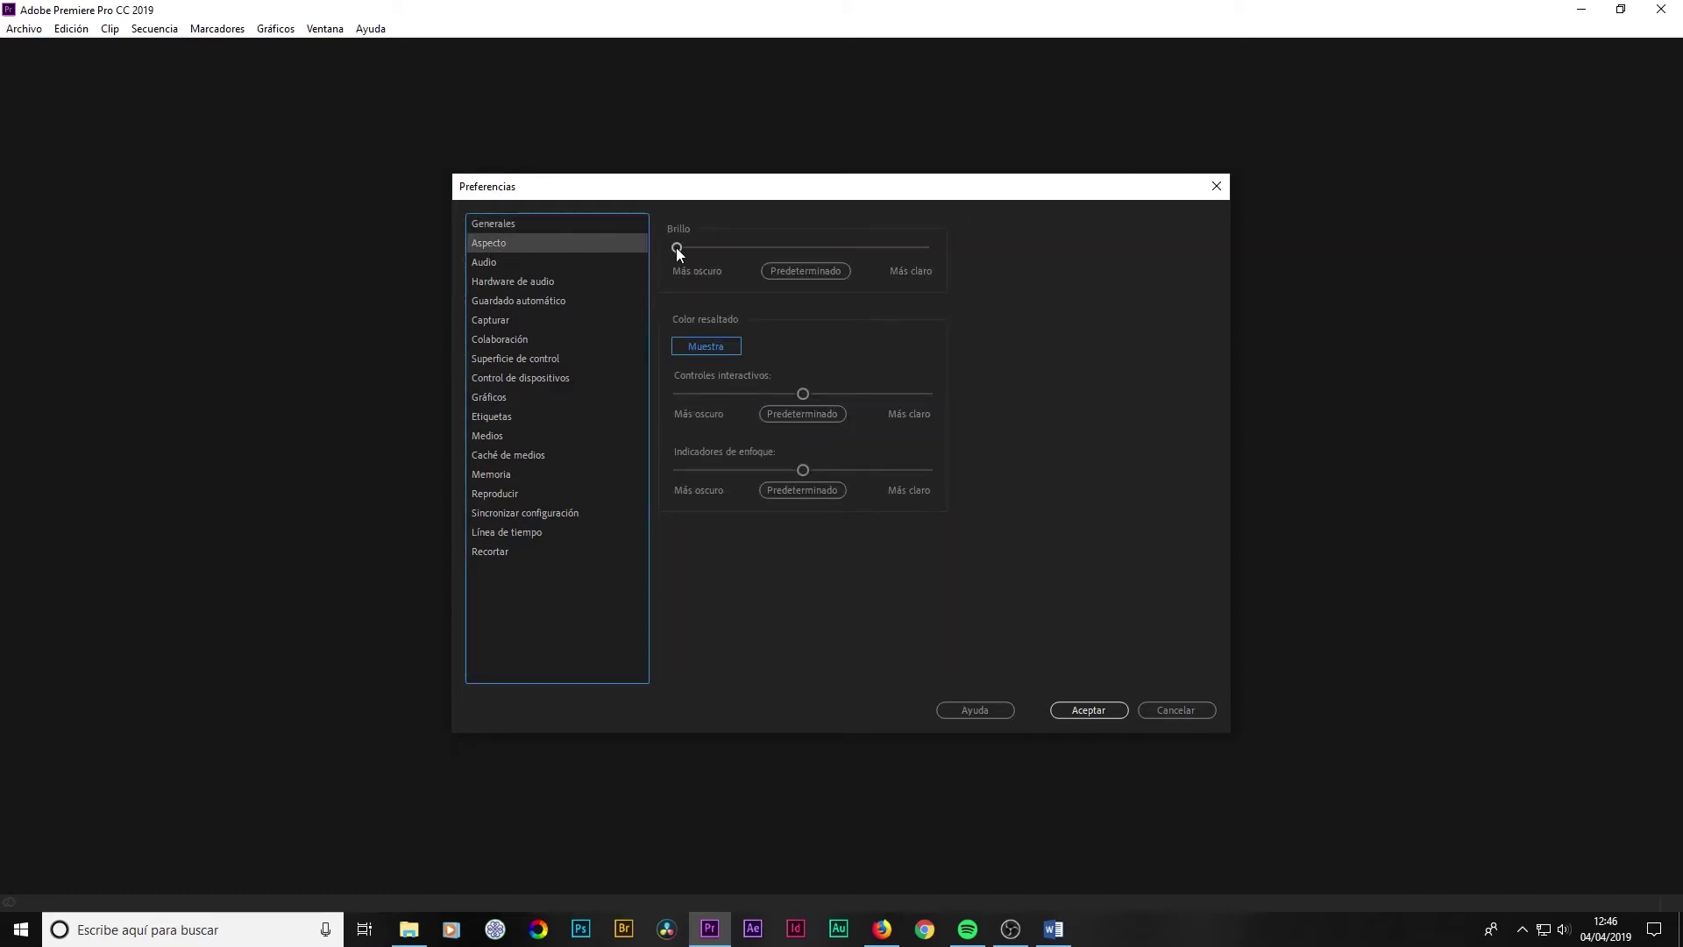
drag(677, 249, 743, 249)
drag(896, 258, 959, 258)
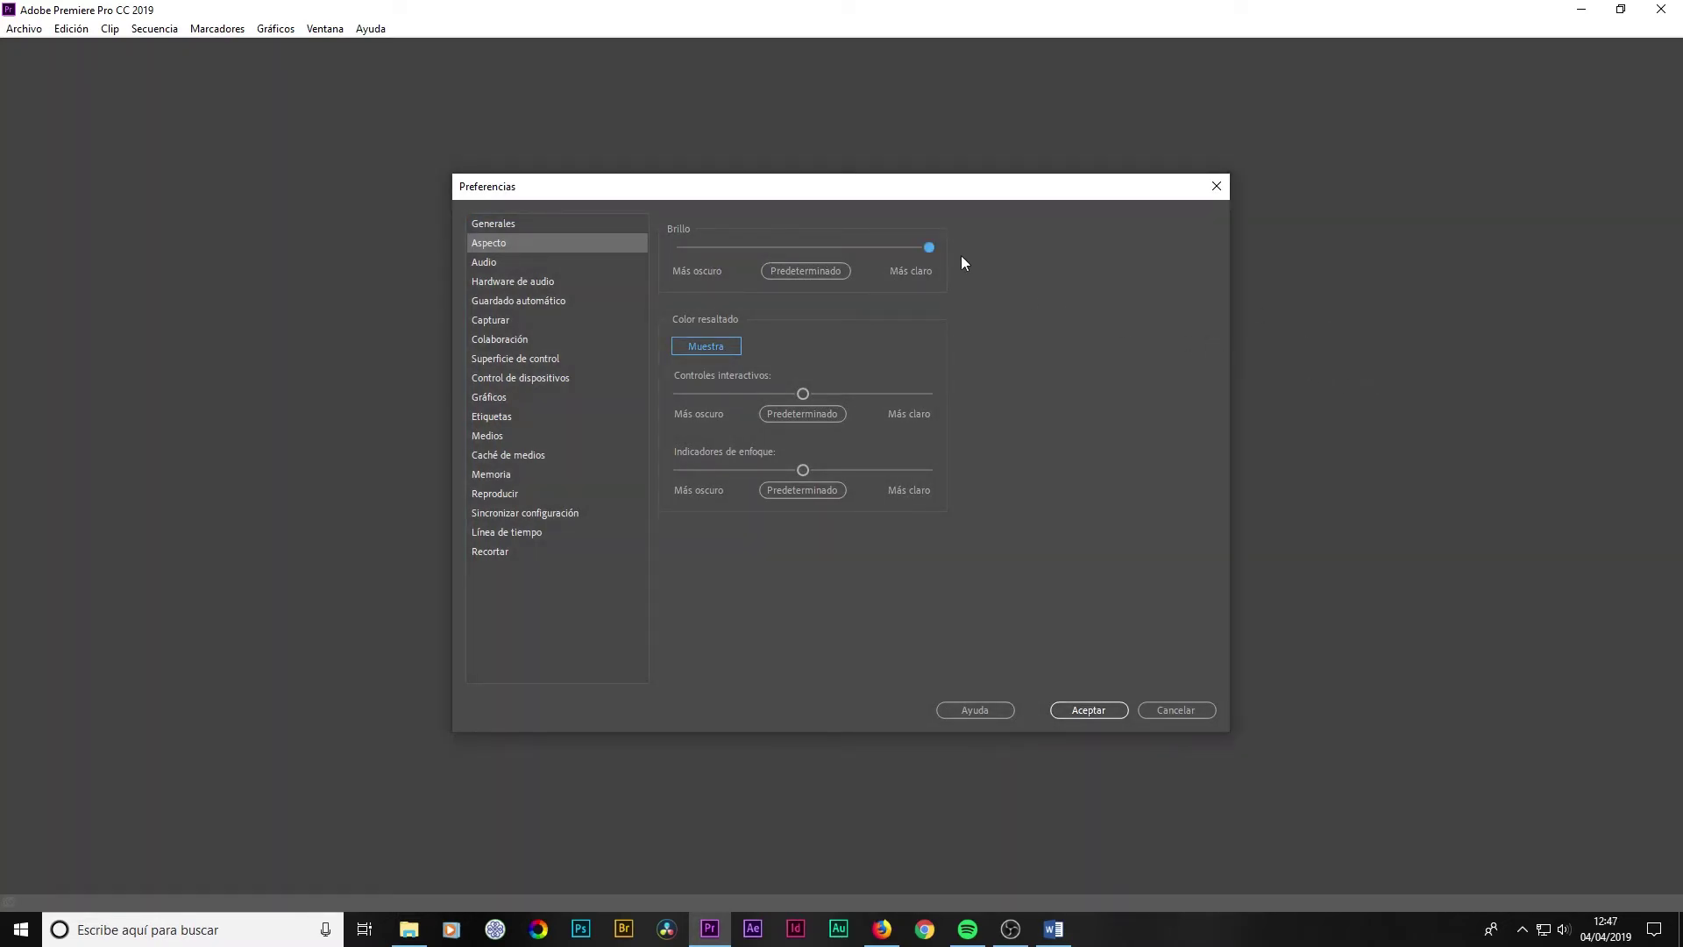
drag(927, 249, 662, 254)
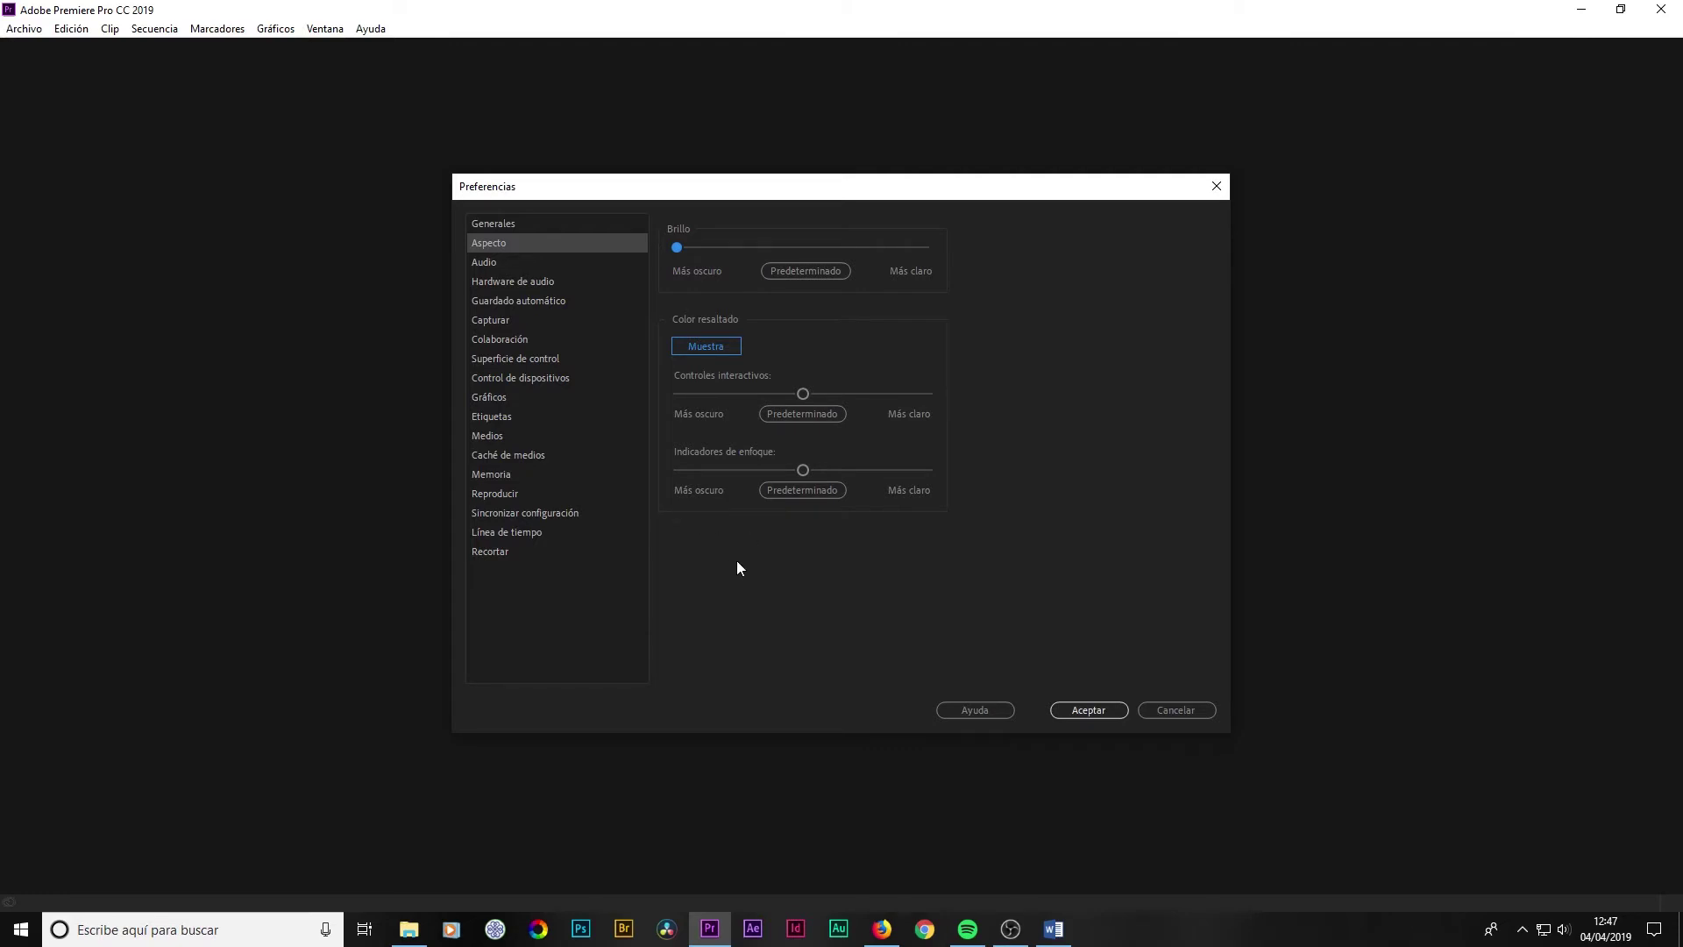
click(490, 264)
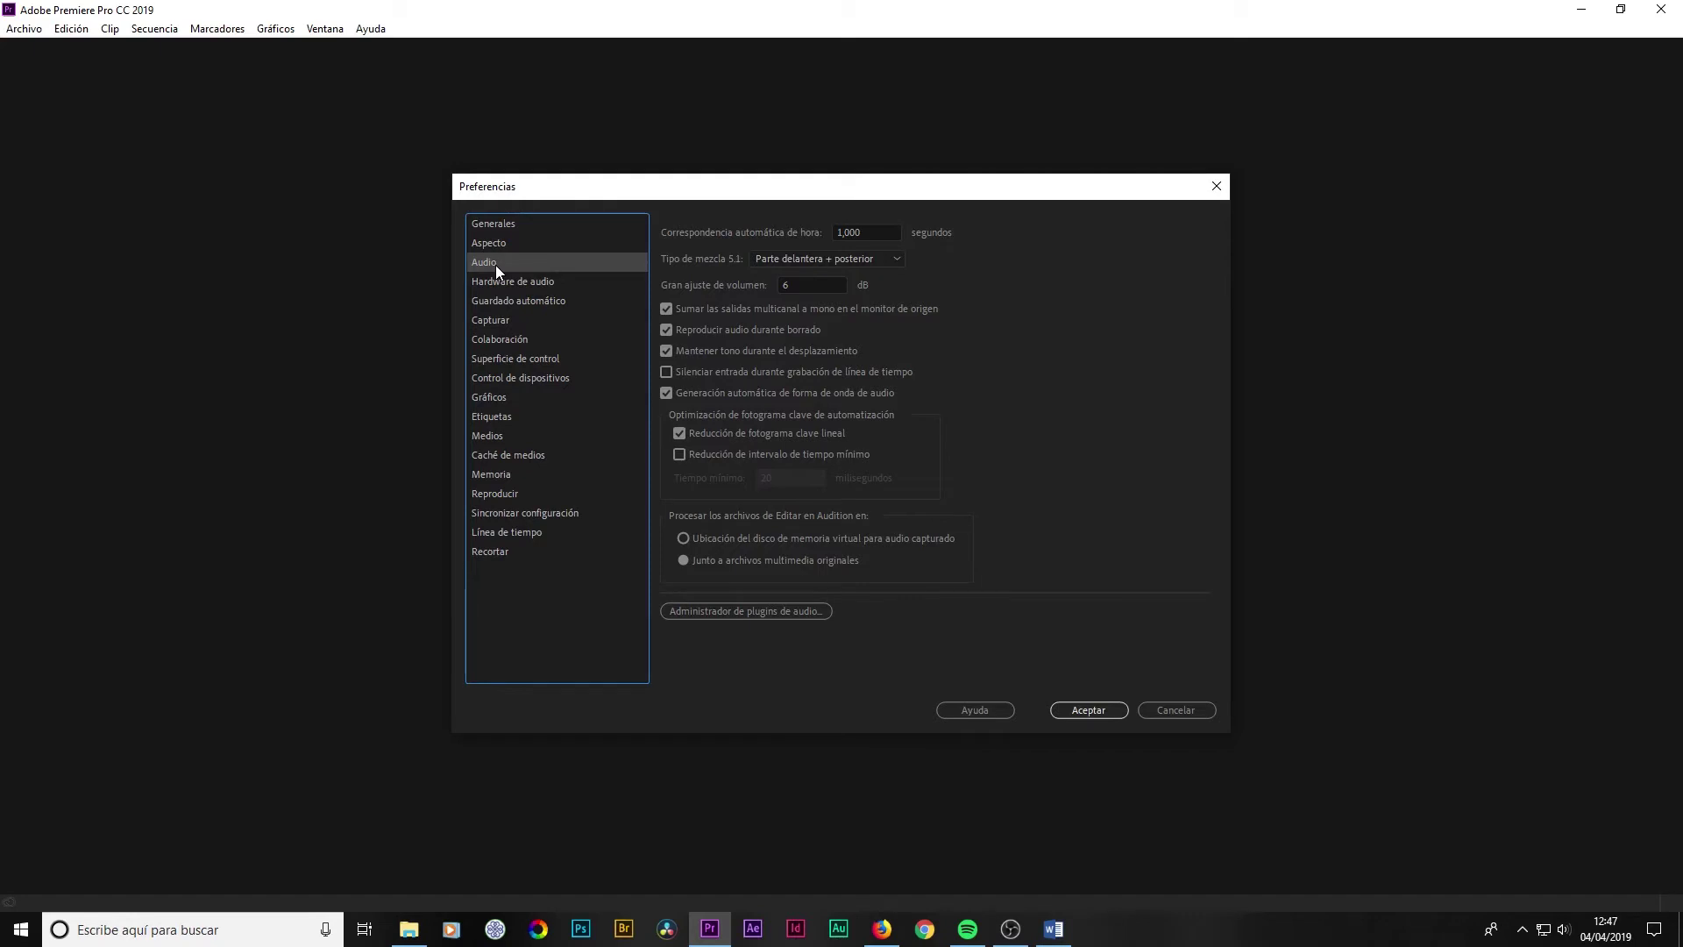
Change the Guardado automático interval from 15 to 10 minutes.
click(504, 283)
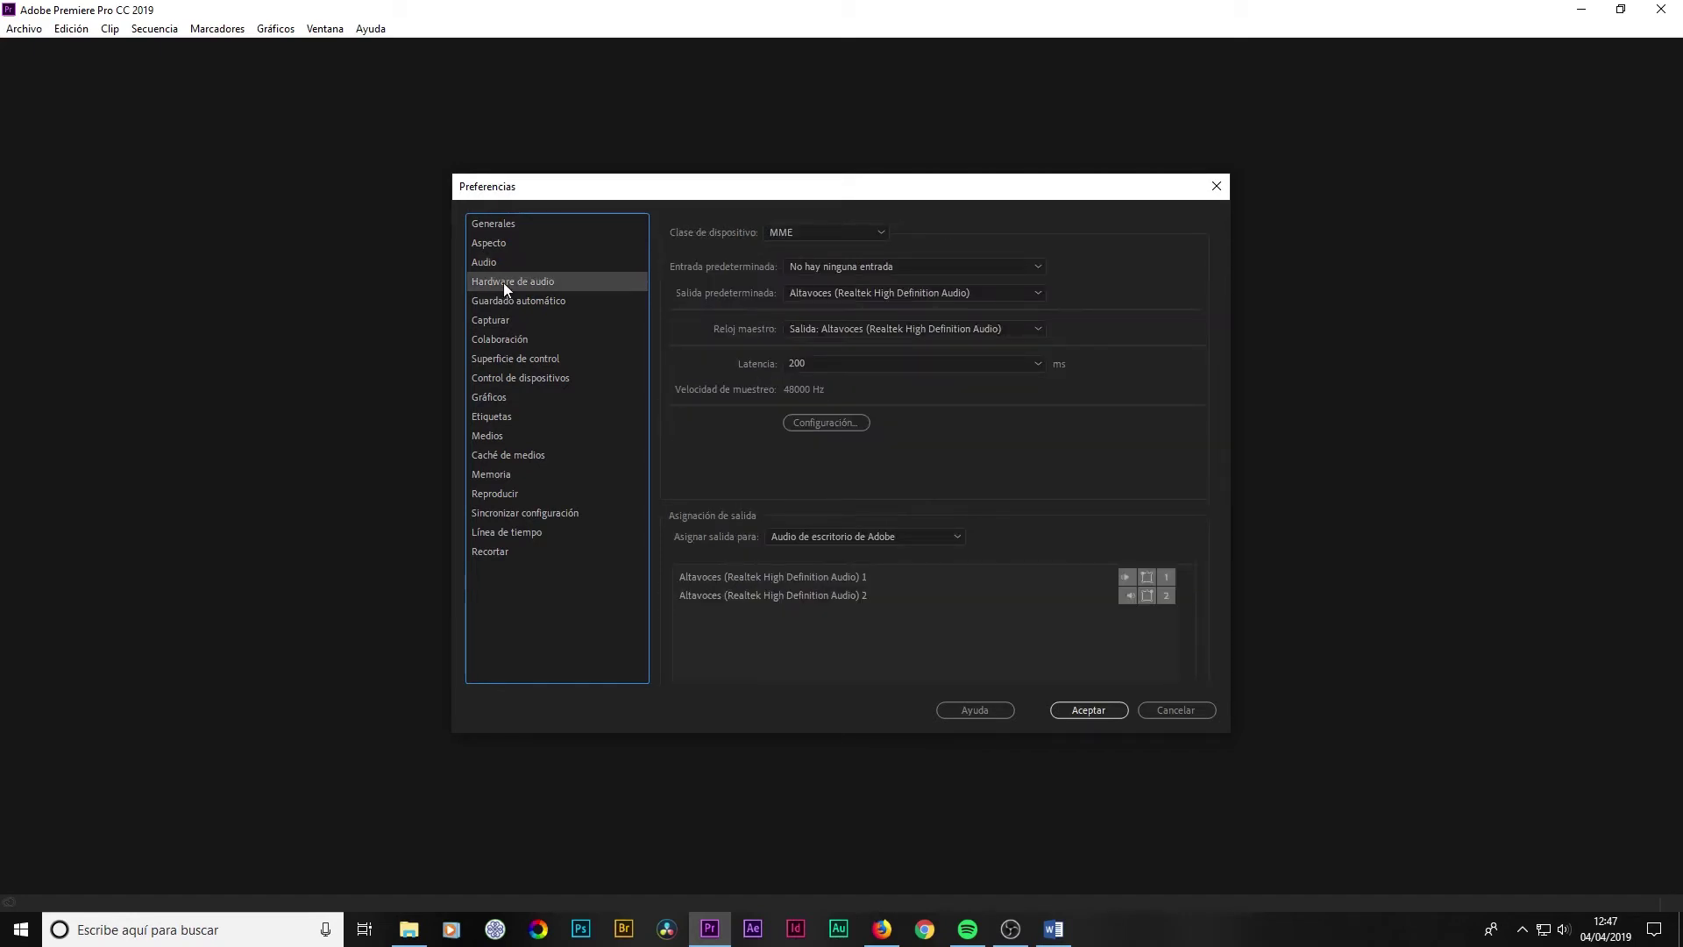
click(509, 302)
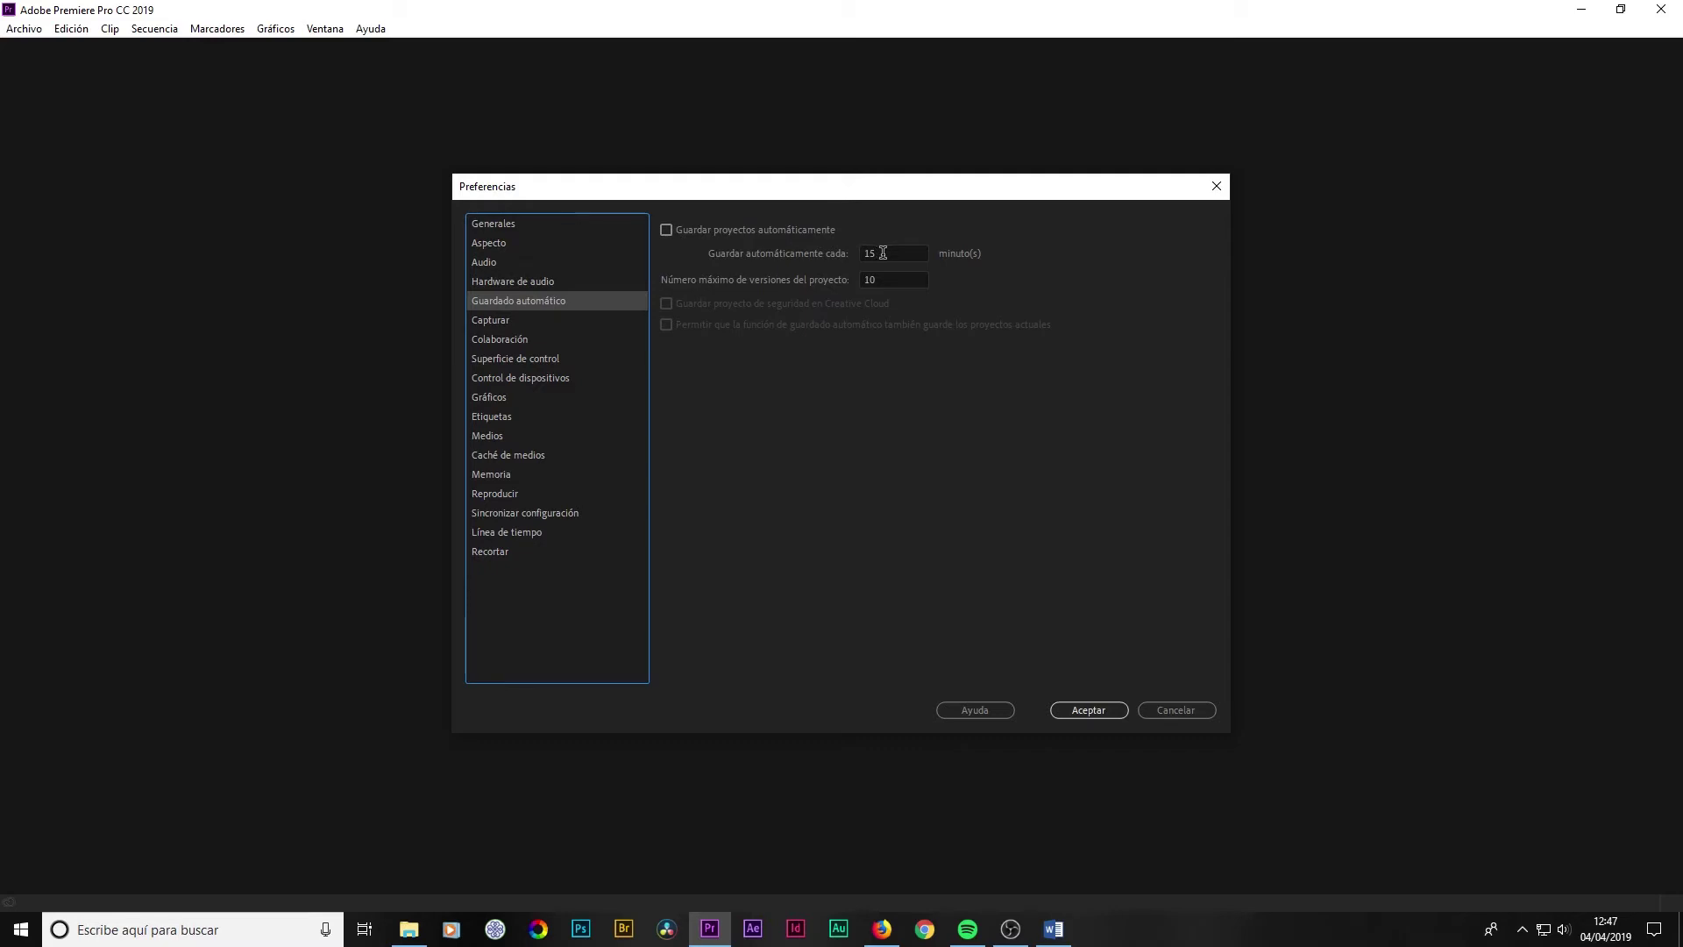
click(882, 253)
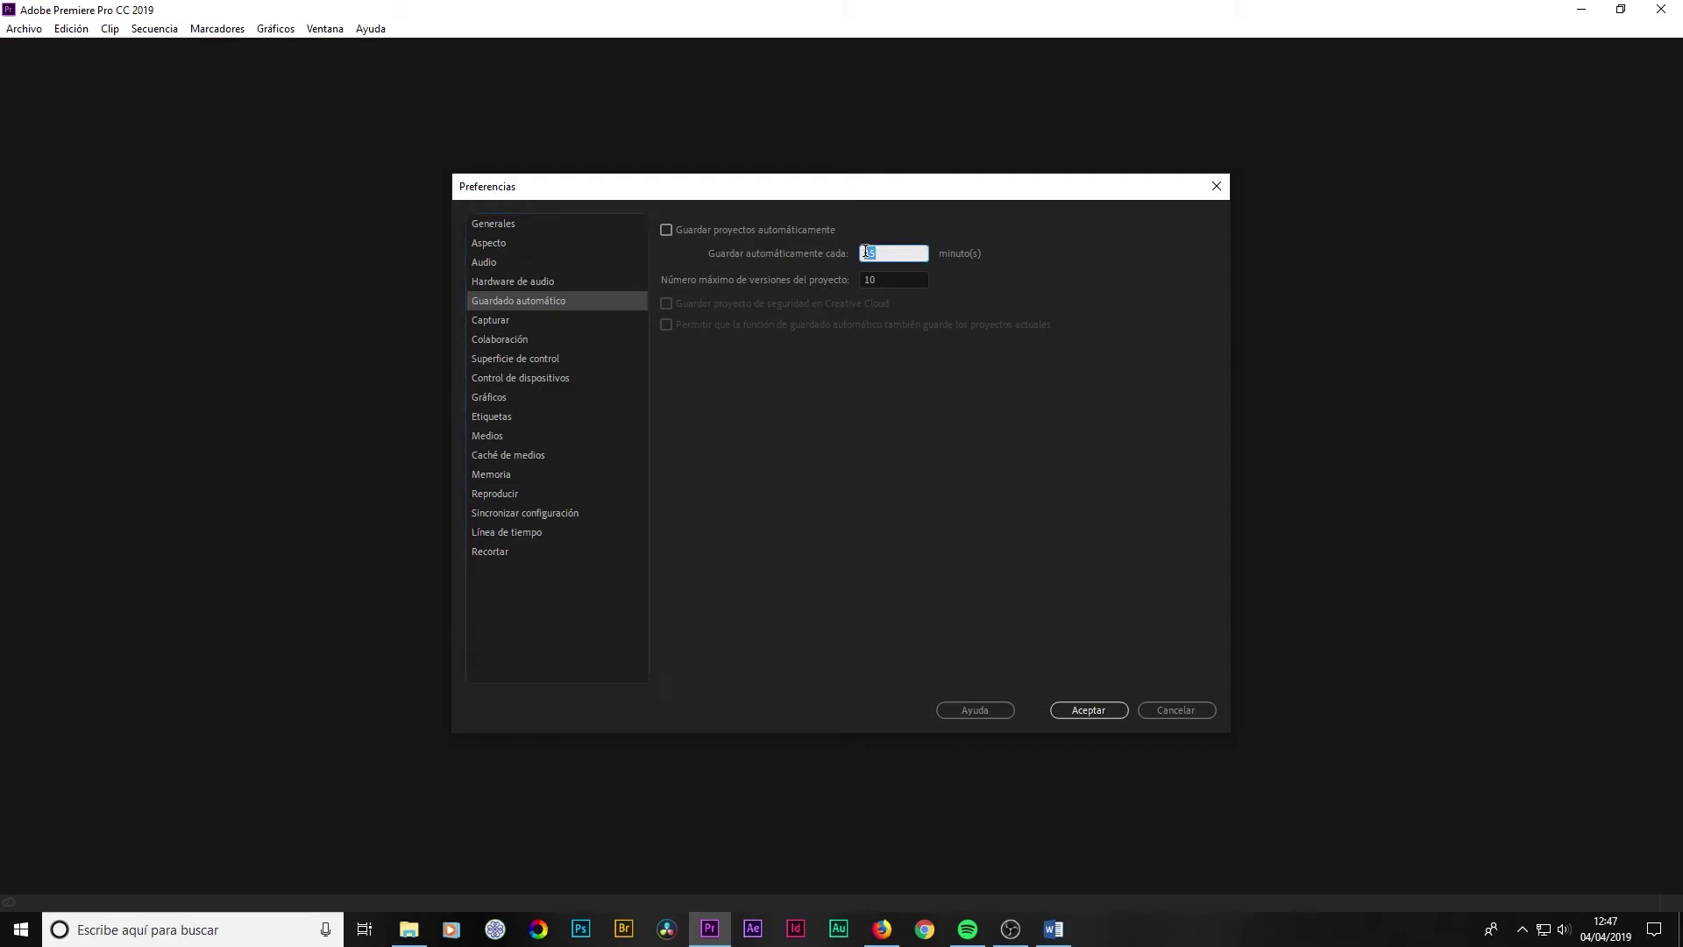
text(10)
click(1067, 249)
Review the Capturar, Control de dispositivos, Gráficos and Medios pages, ending on Caché de medios.
click(515, 324)
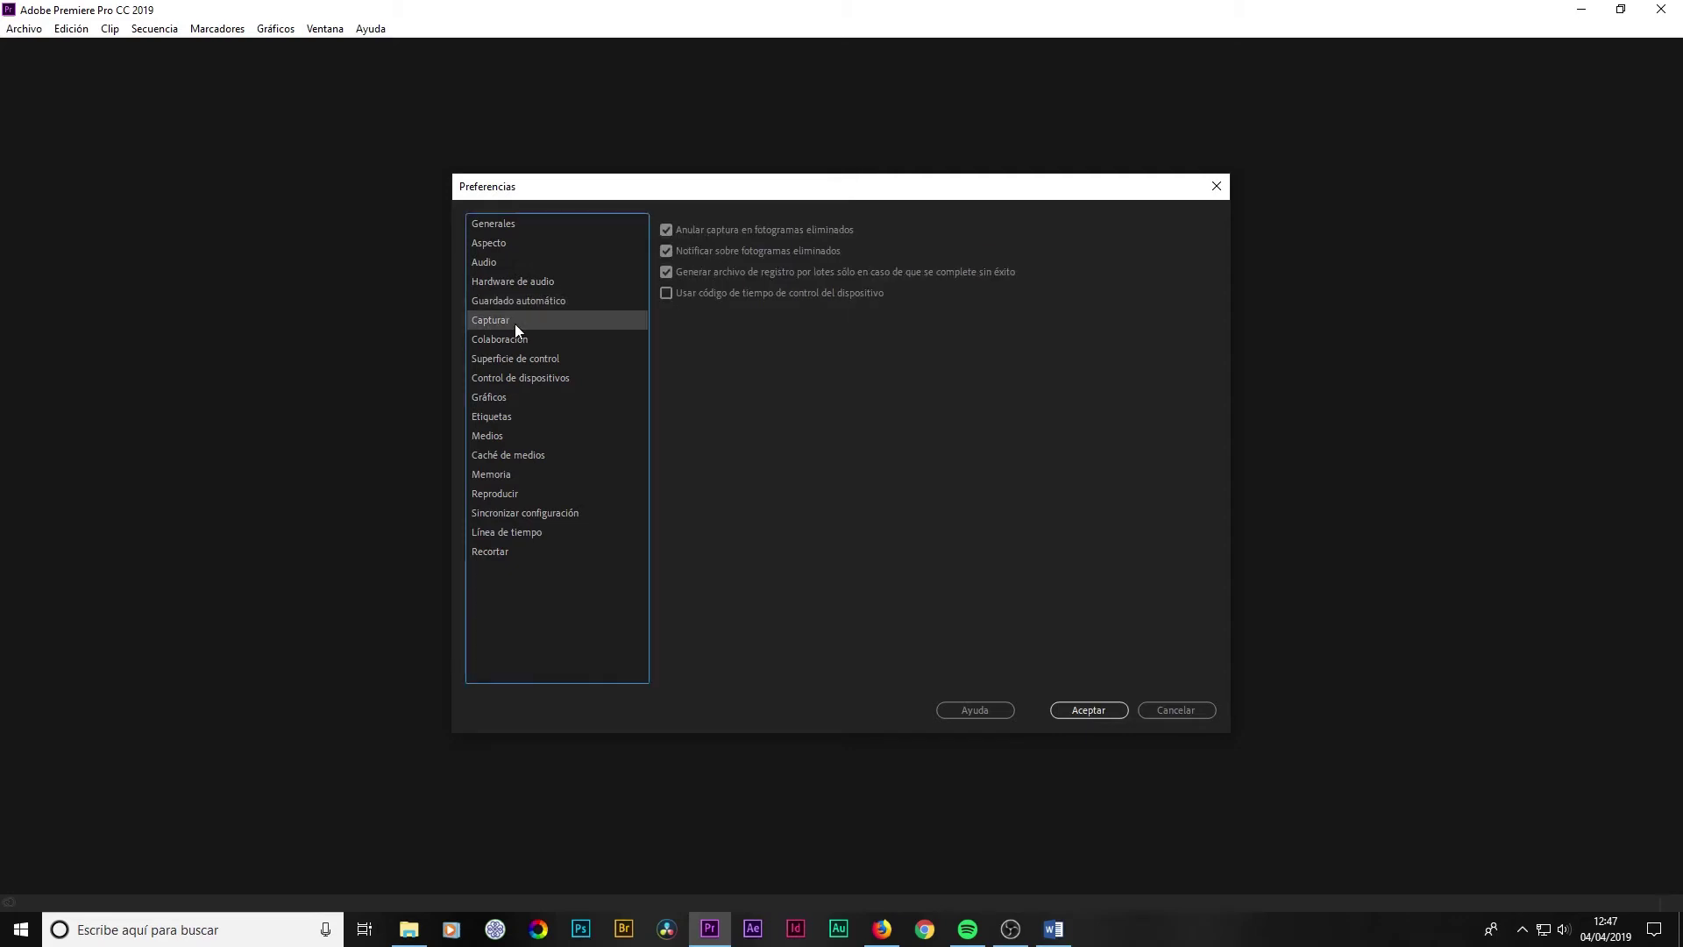
click(554, 379)
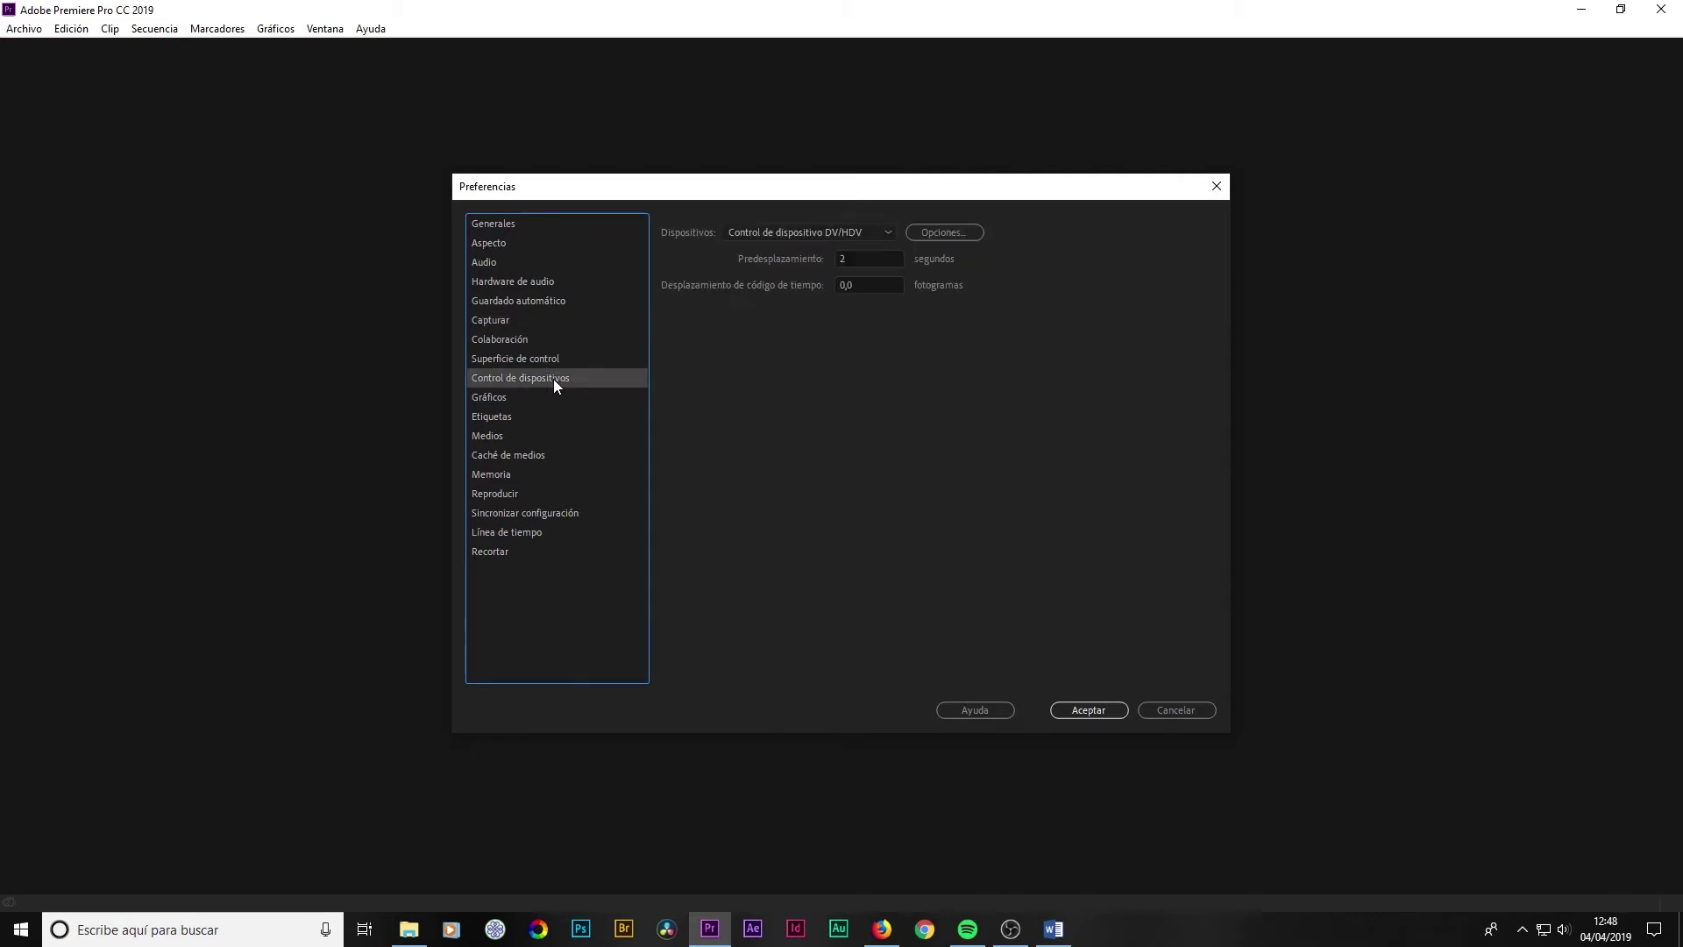
click(489, 399)
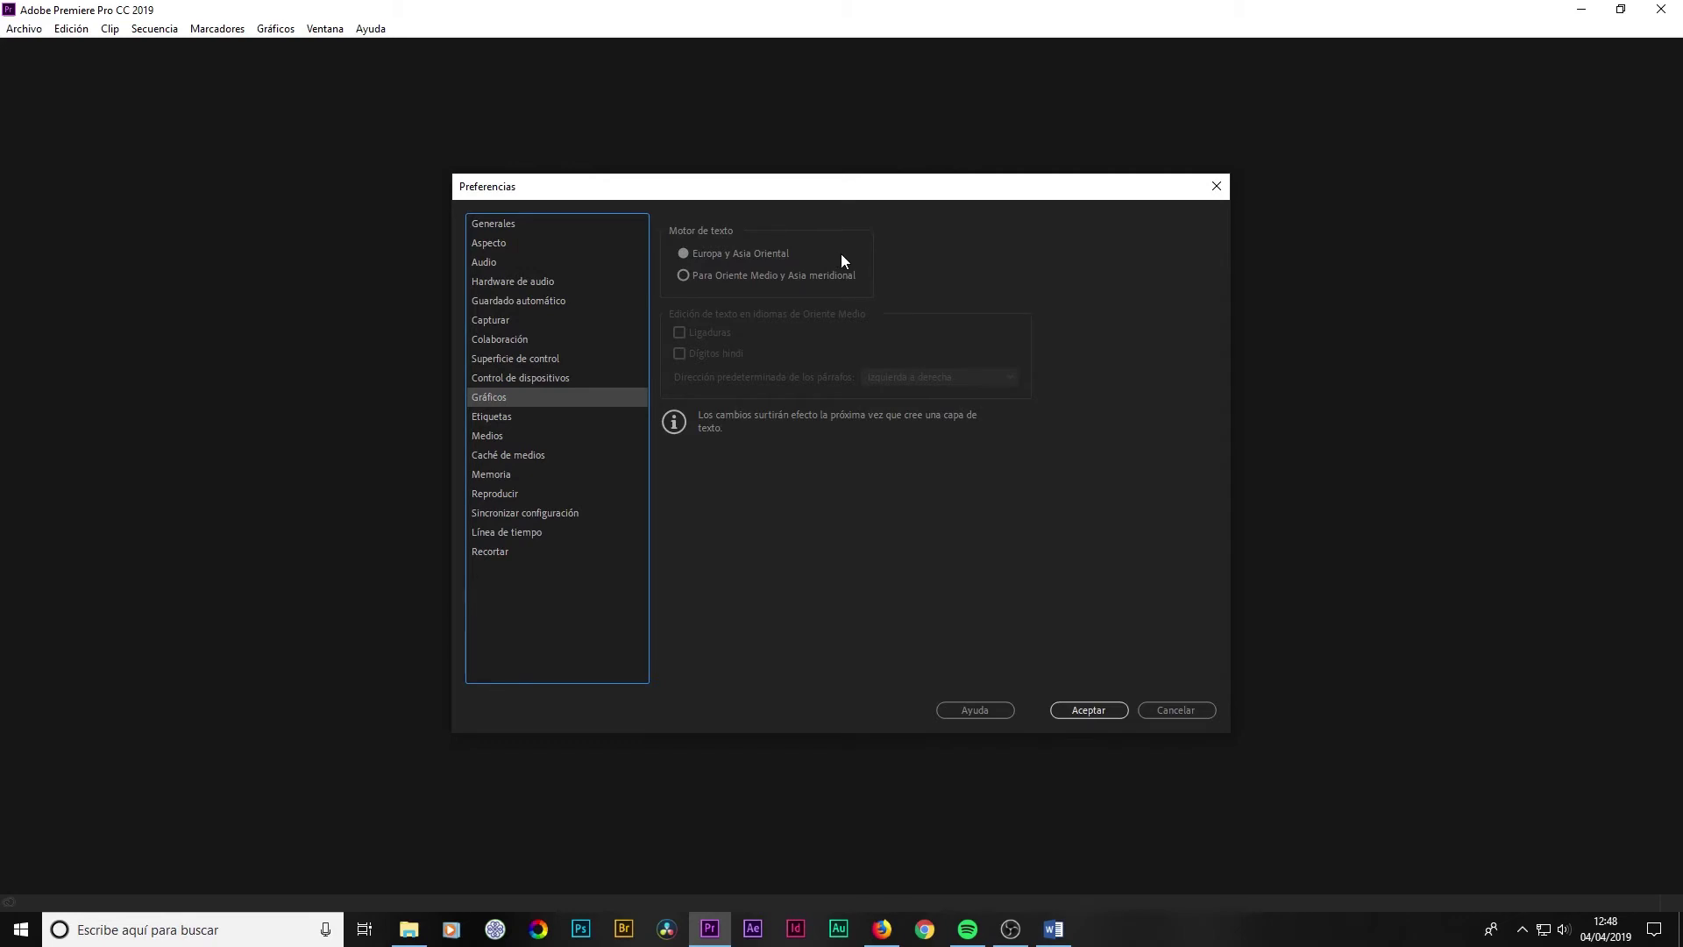
click(487, 440)
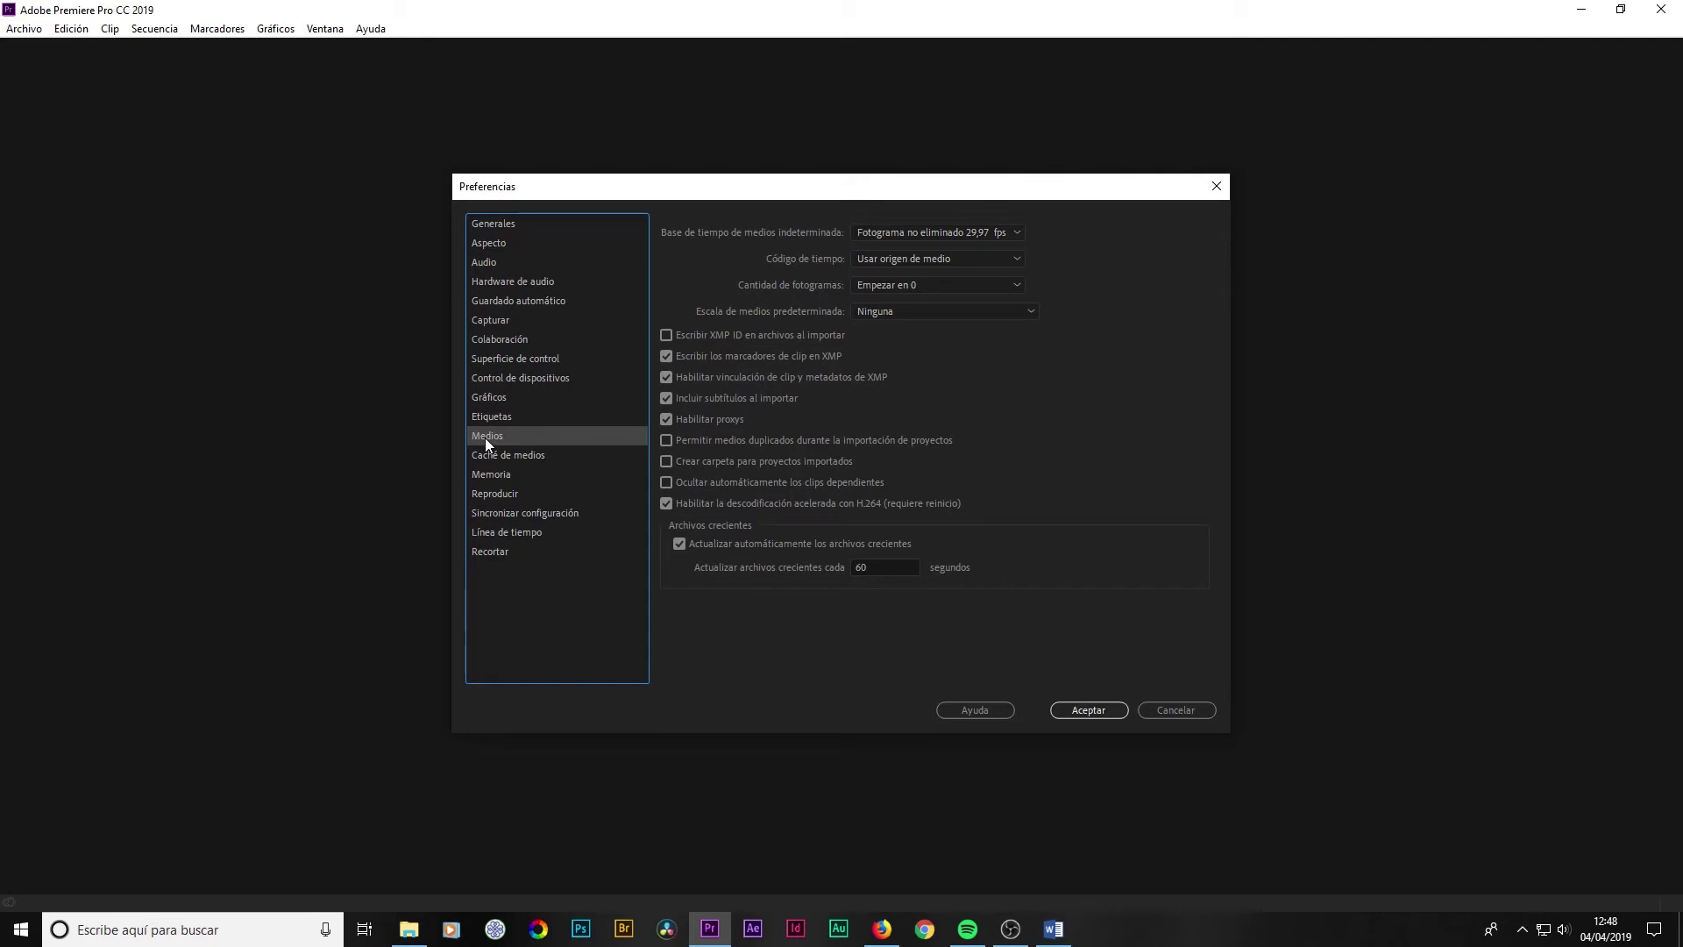
click(490, 456)
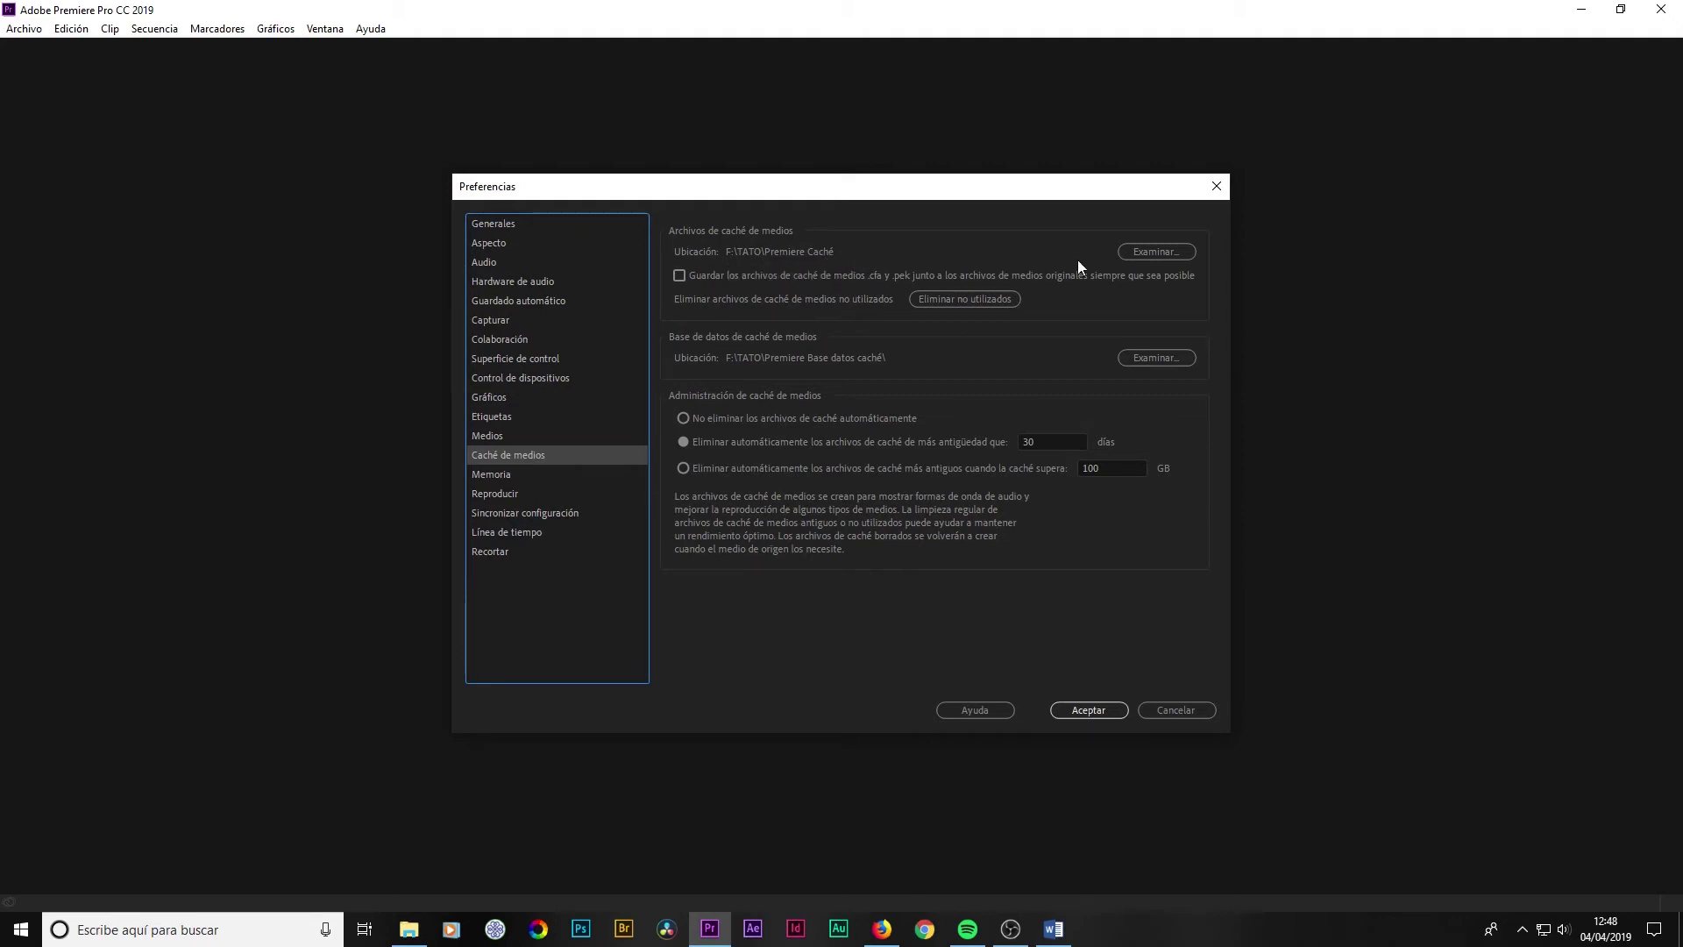
Set the media cache files folder to F:\TATO\Premiere Caché.
click(1148, 250)
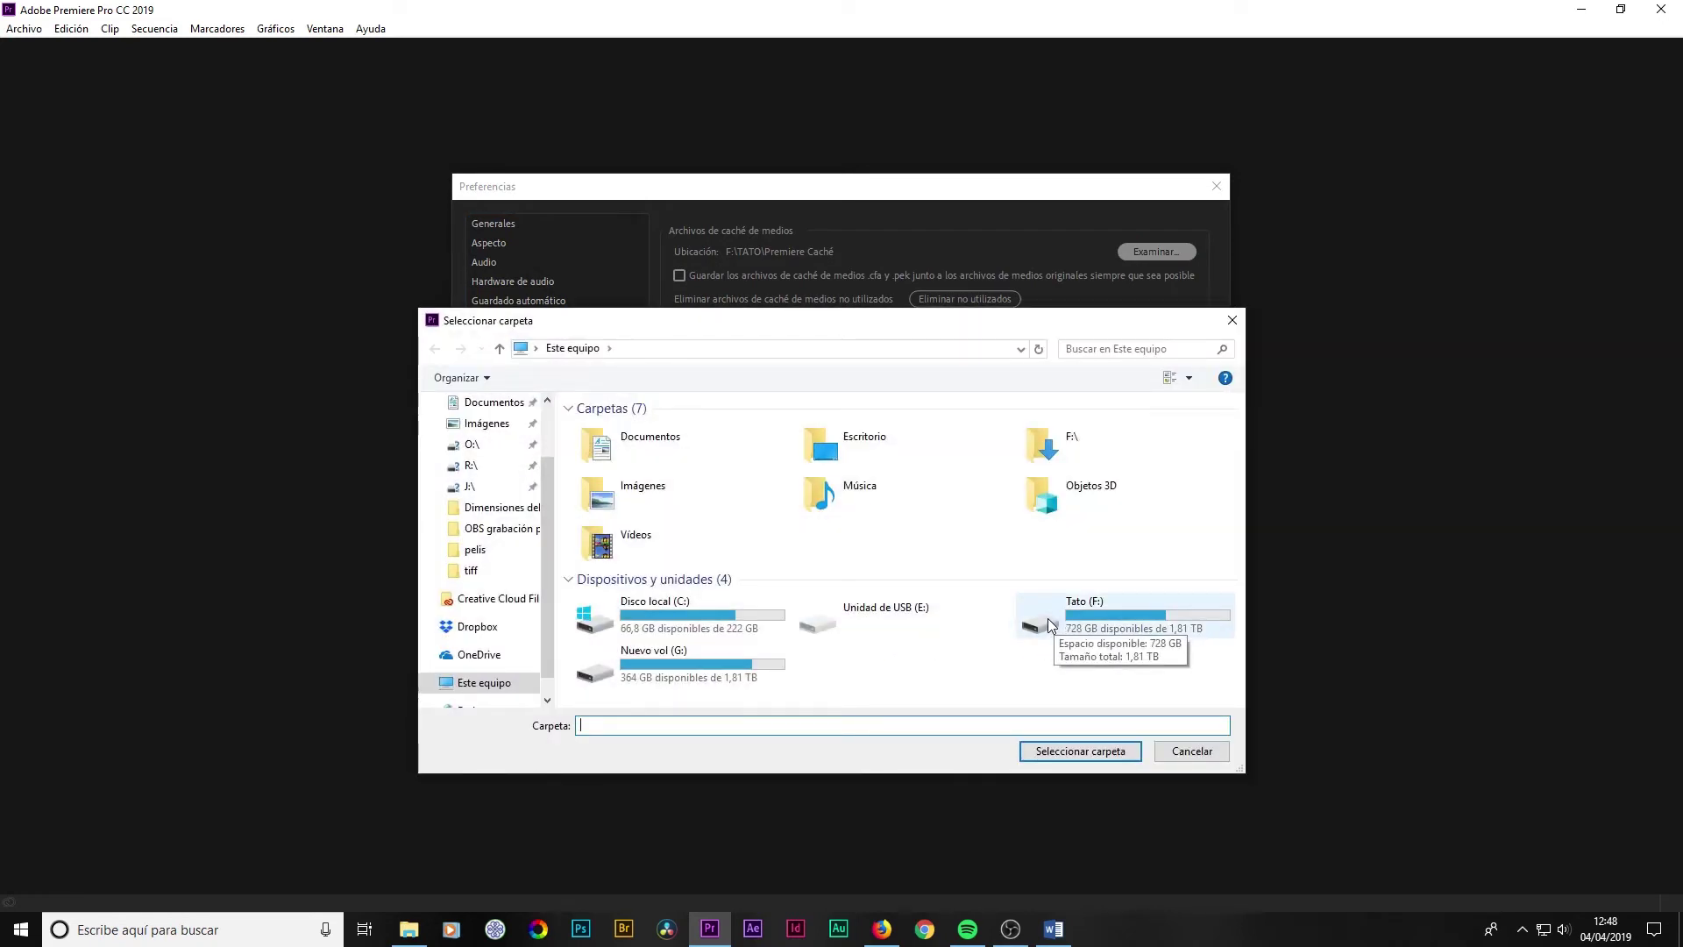
double_click(1048, 618)
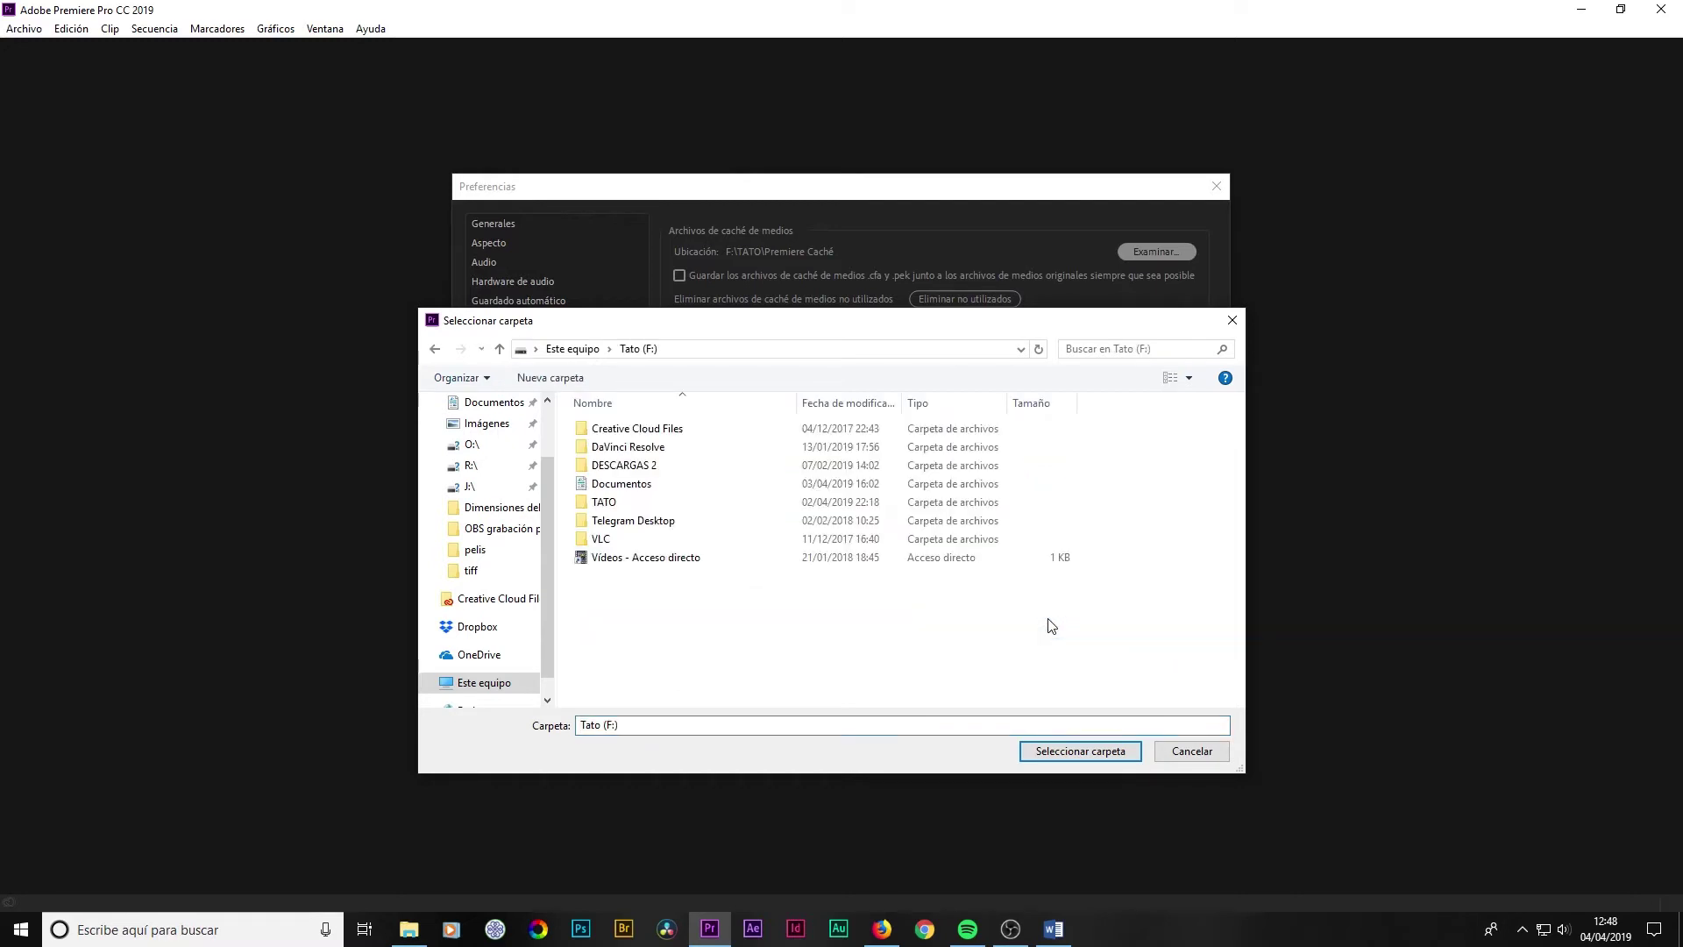
double_click(588, 502)
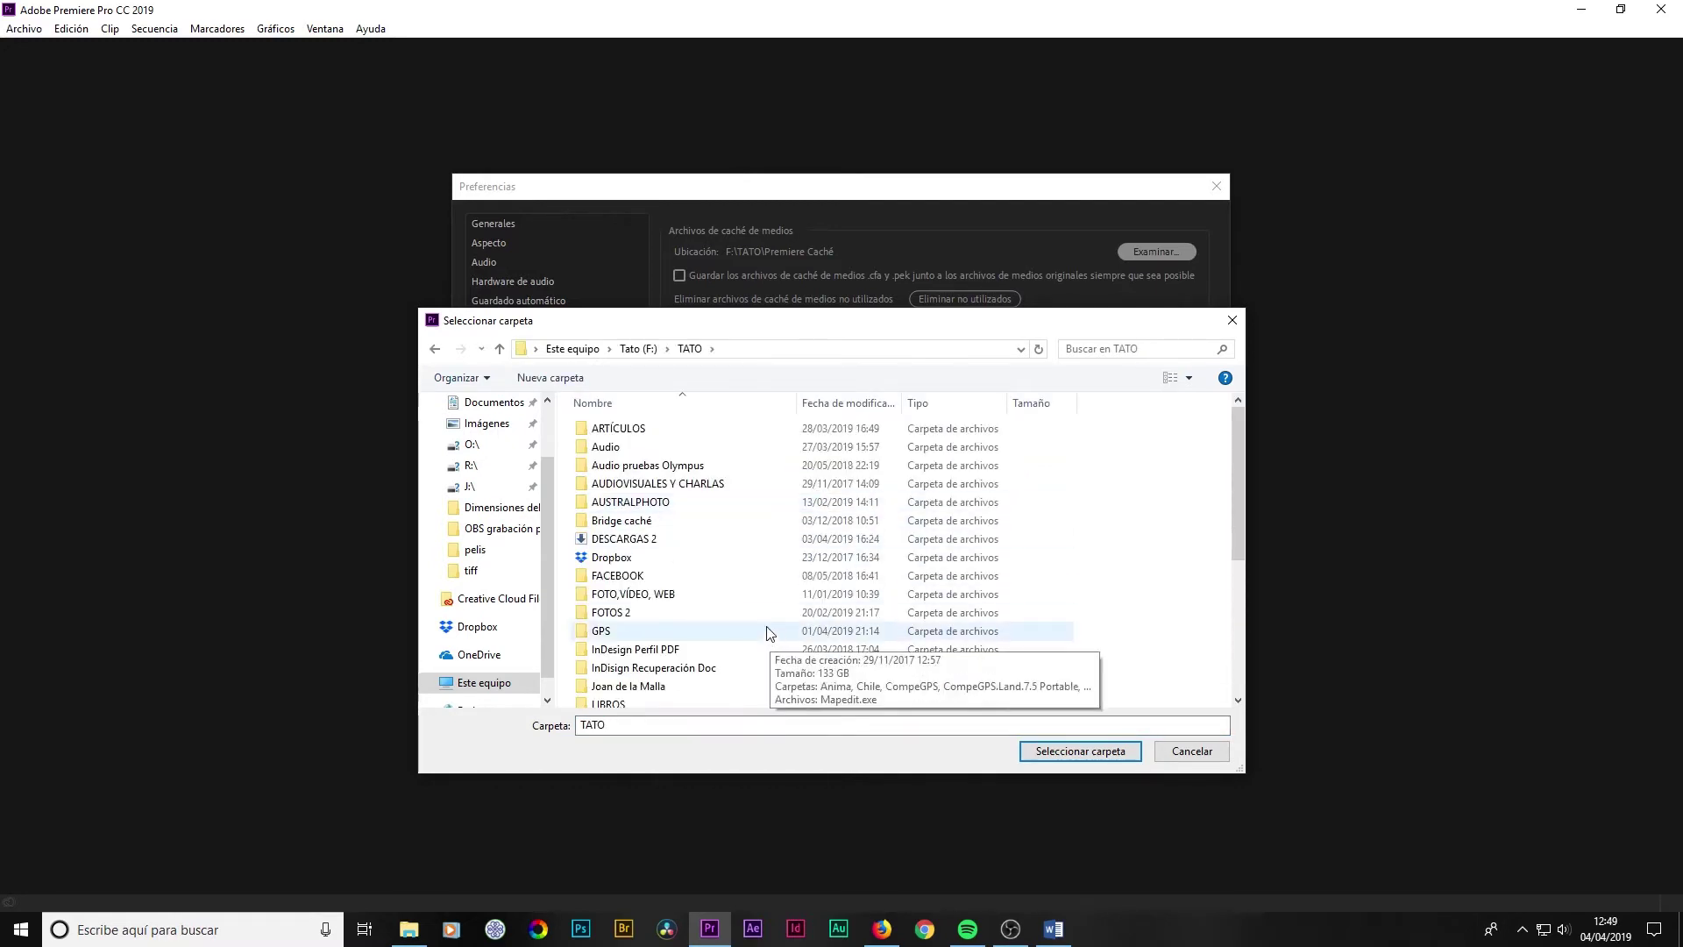
scroll(754, 622, down, 2)
scroll(753, 623, down, 2)
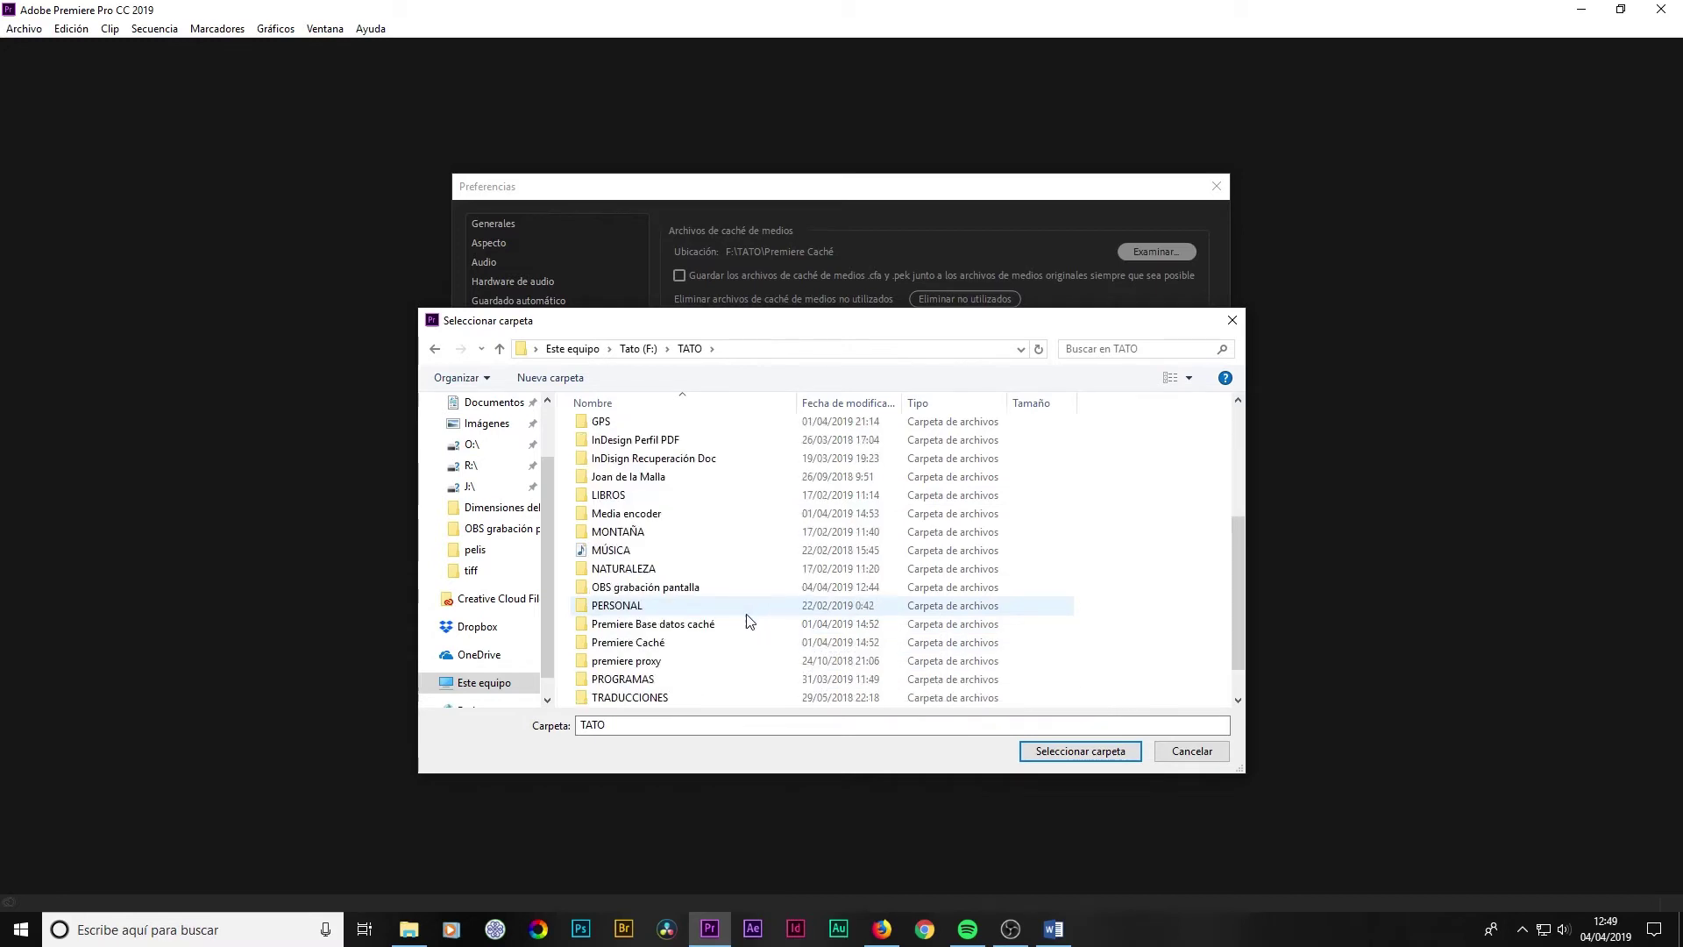
click(627, 643)
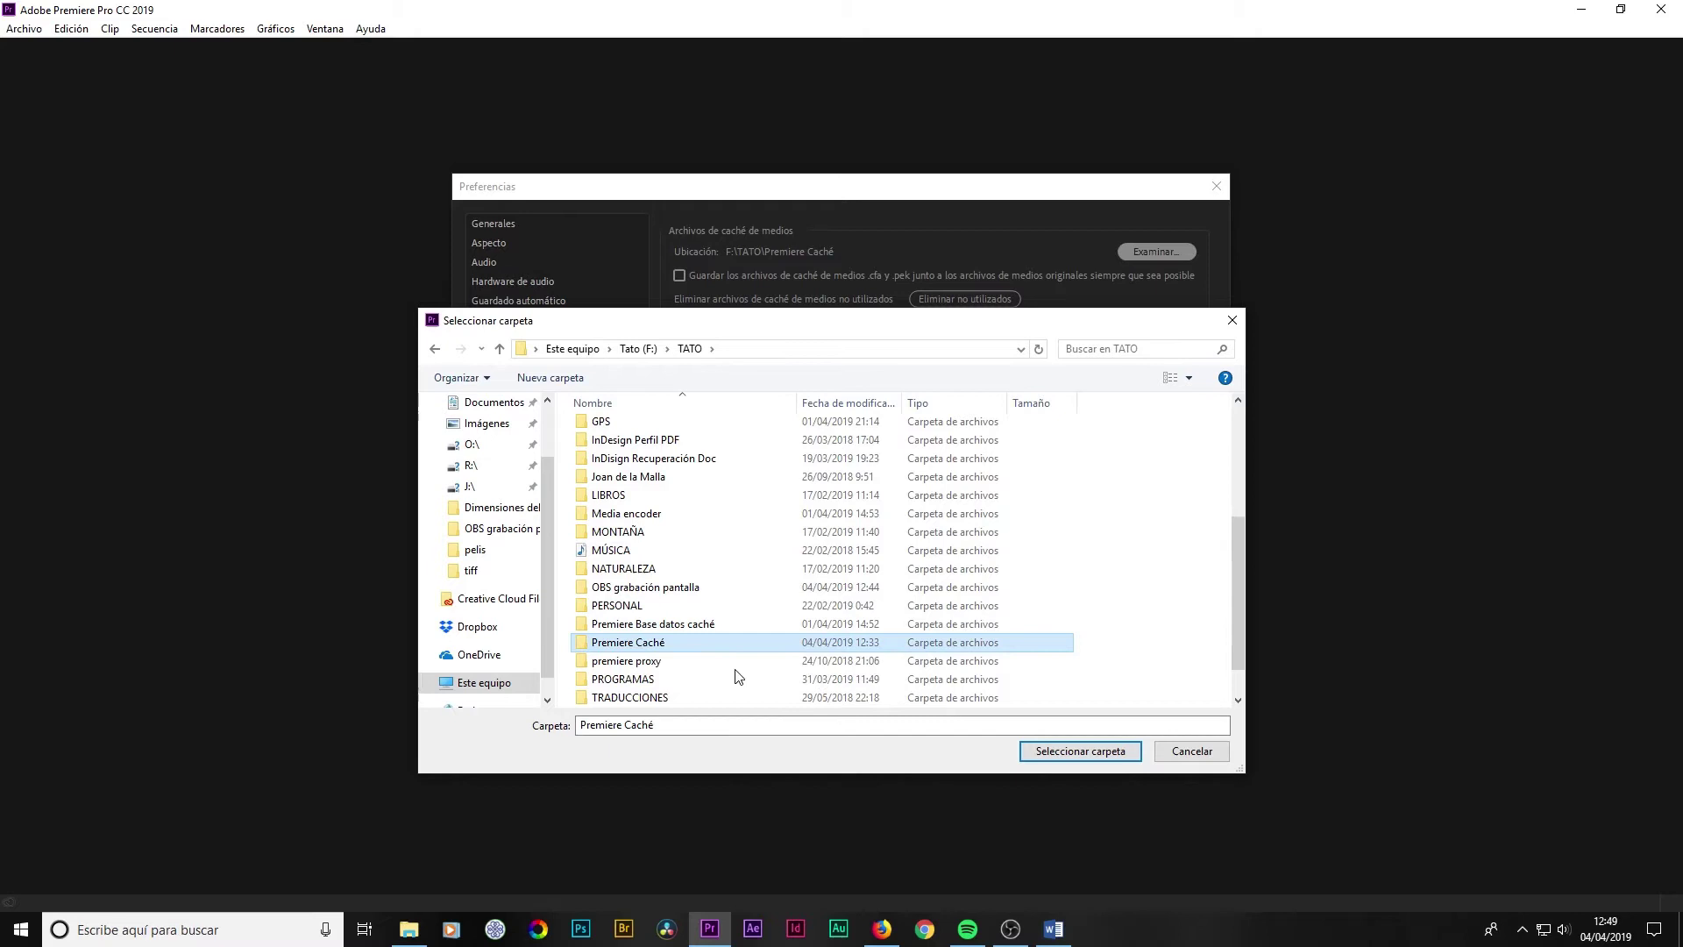
click(1036, 755)
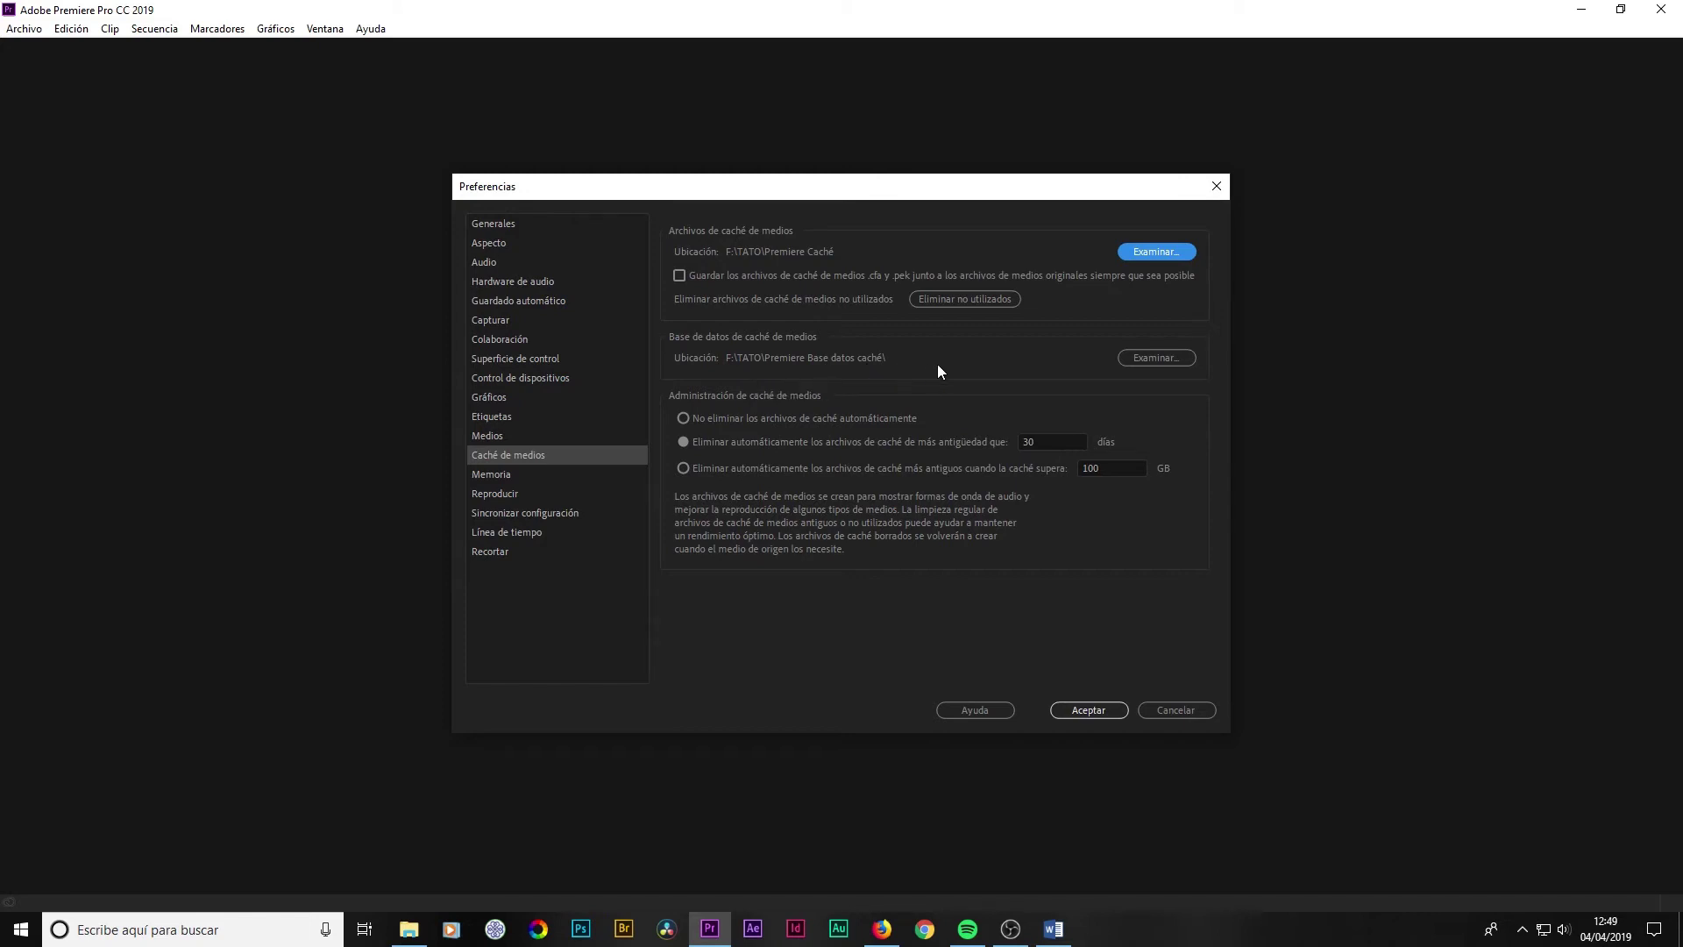
click(1152, 359)
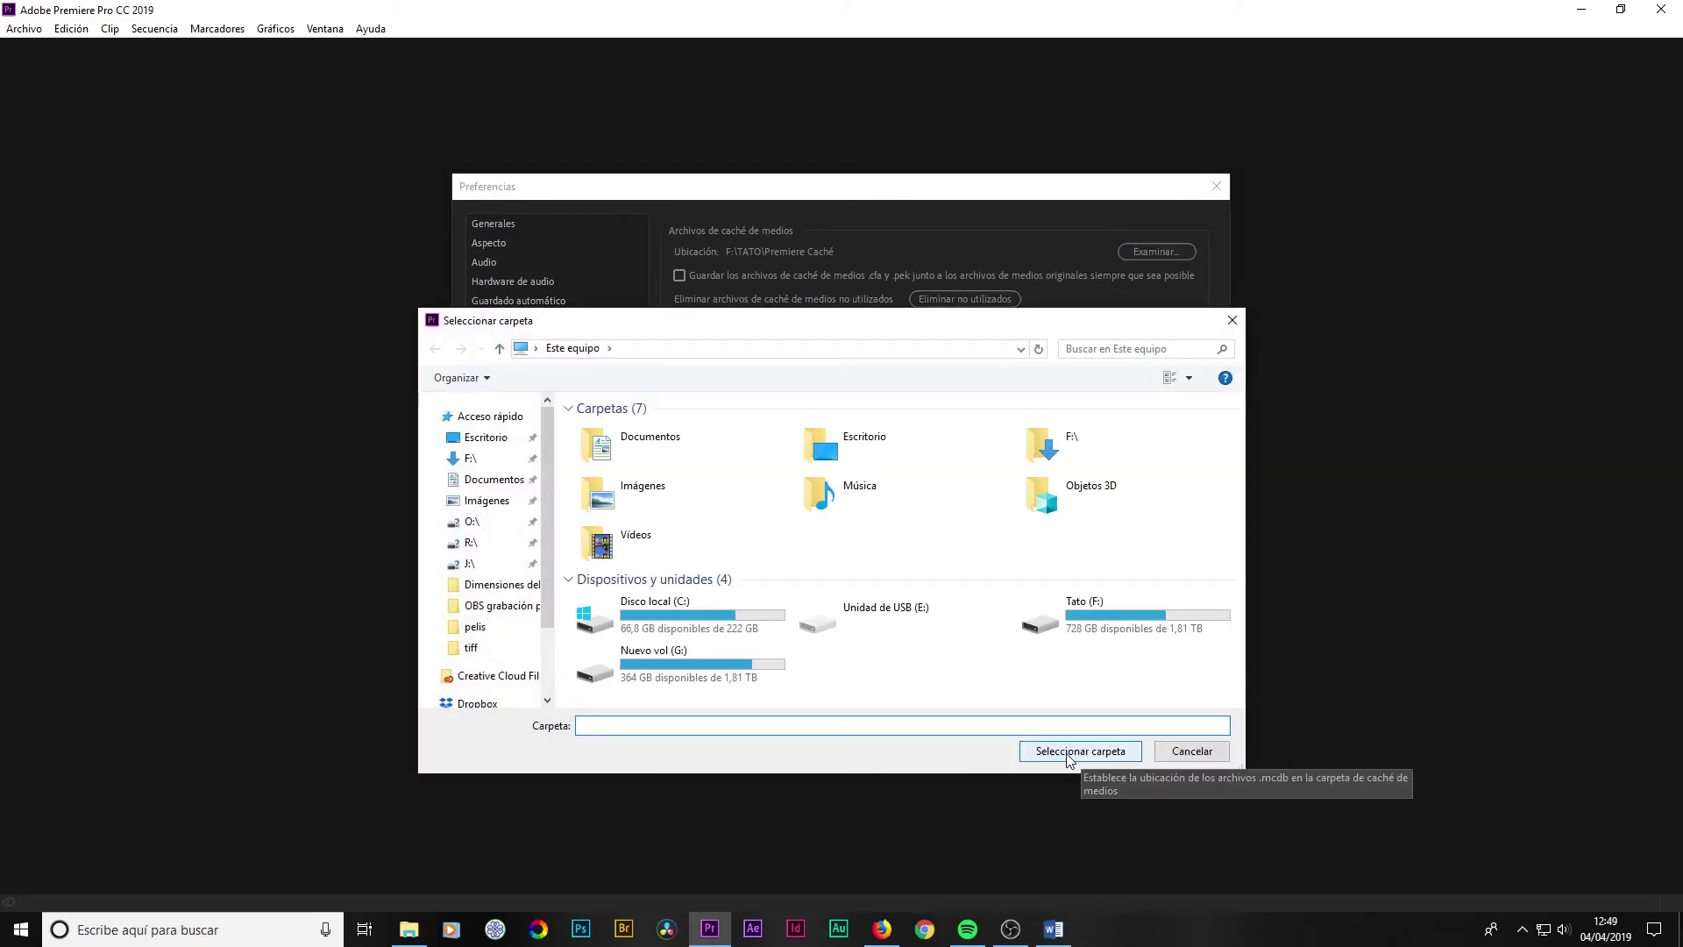
double_click(1070, 624)
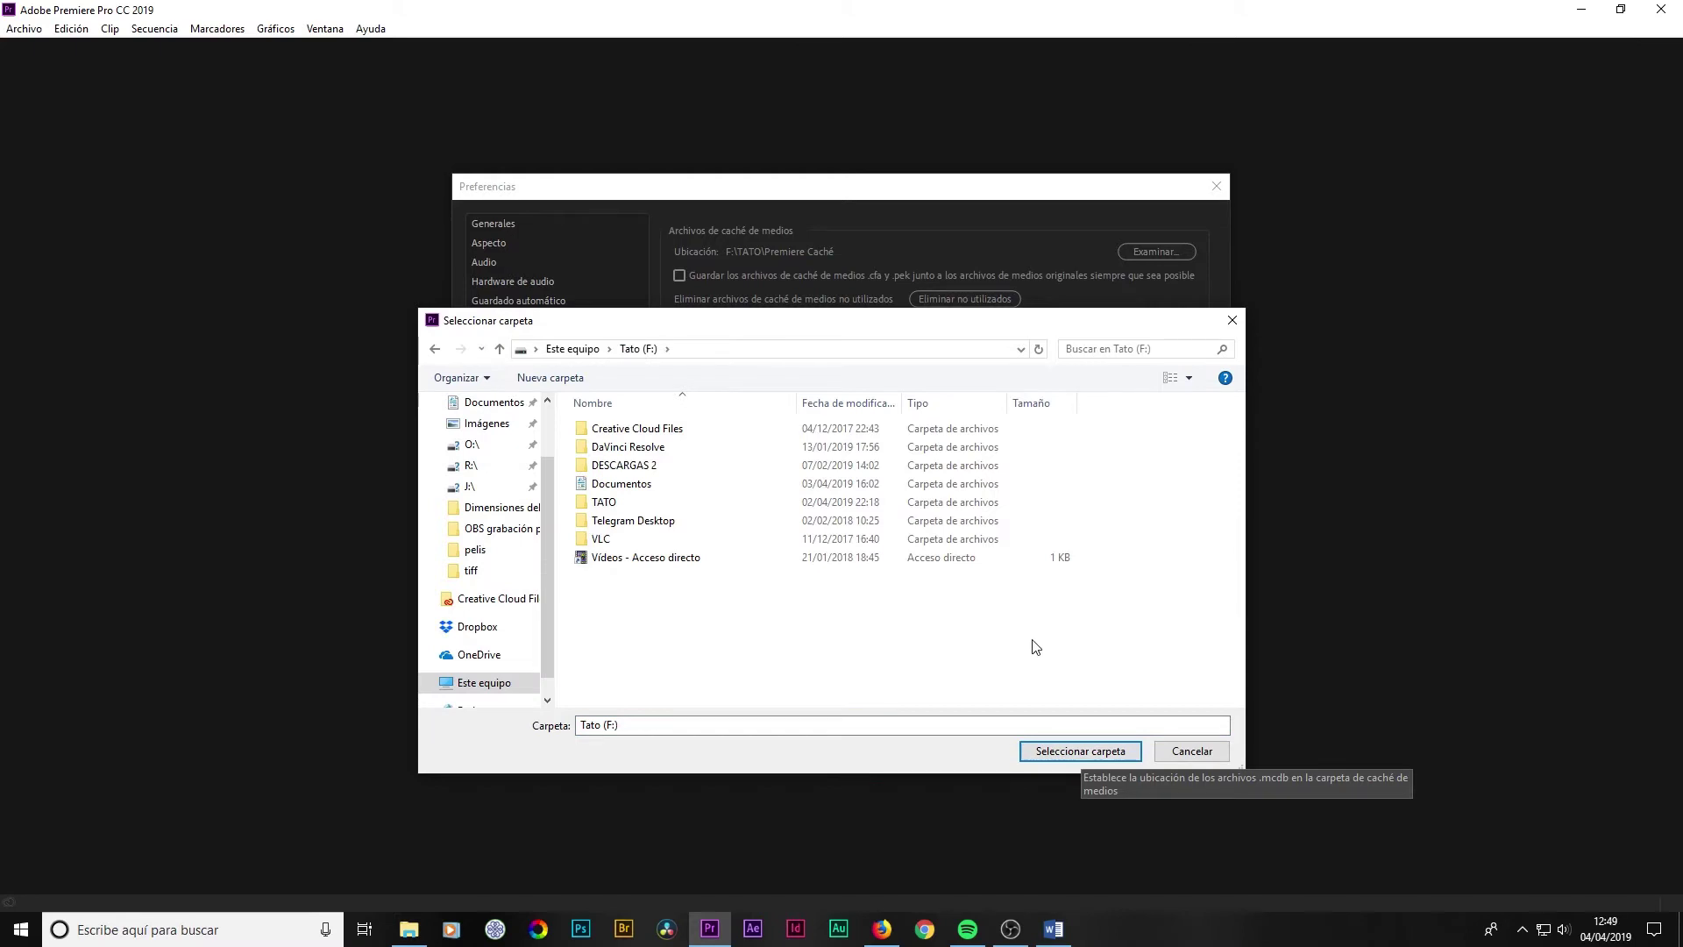
double_click(596, 503)
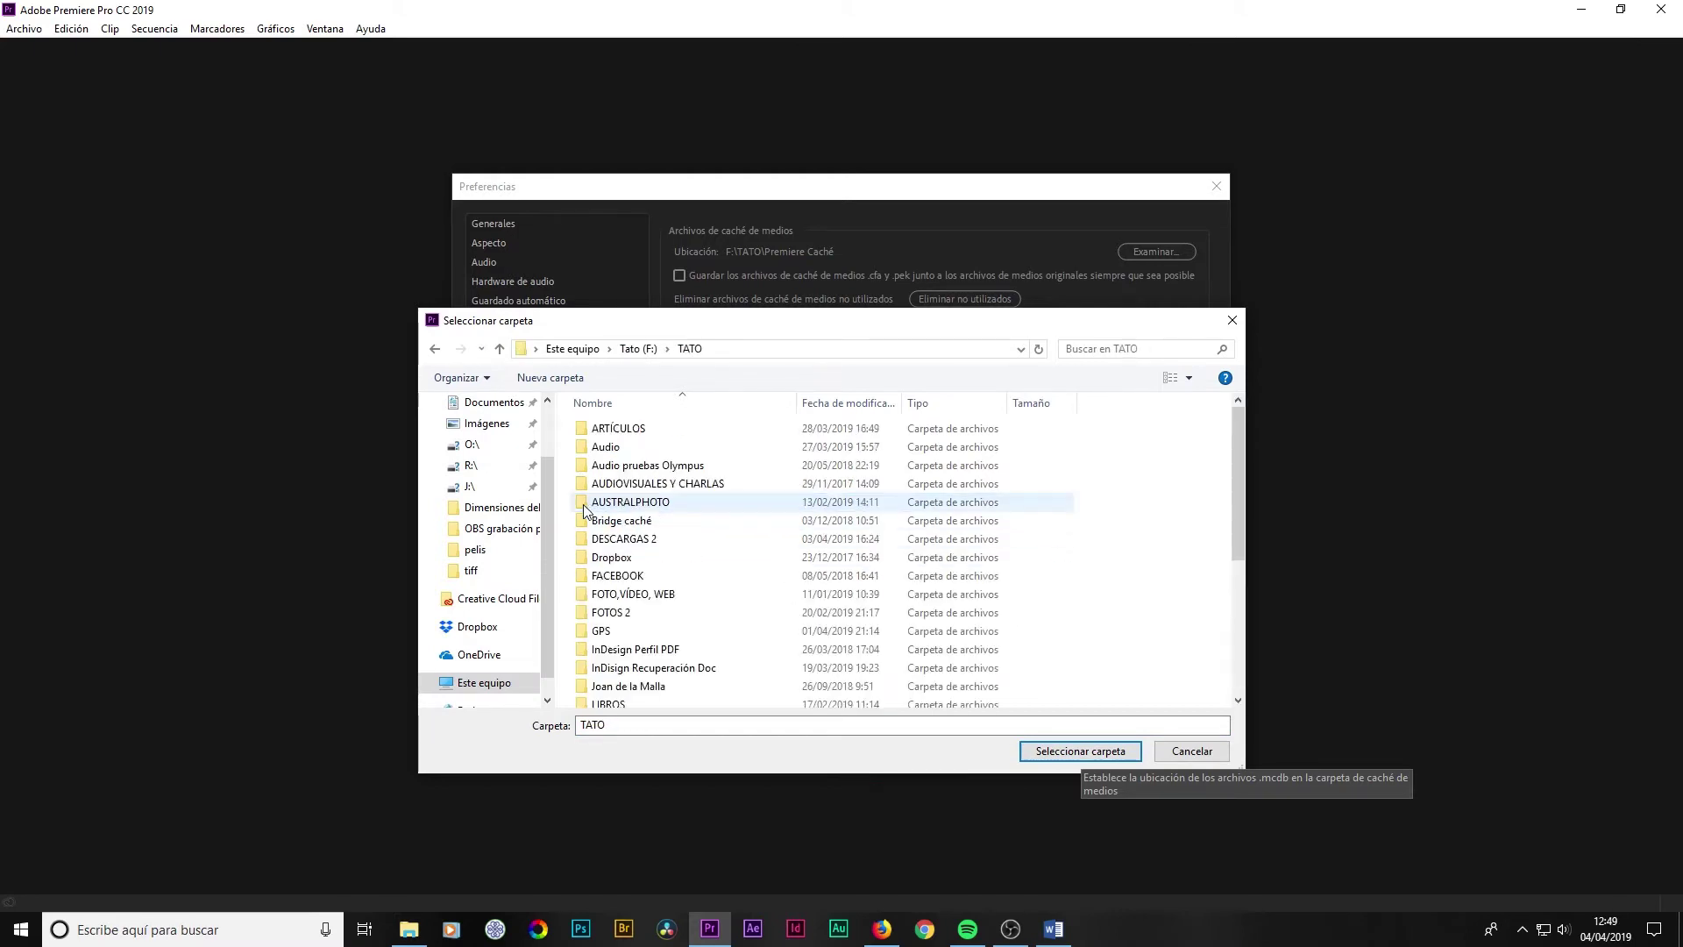
scroll(745, 622, down, 4)
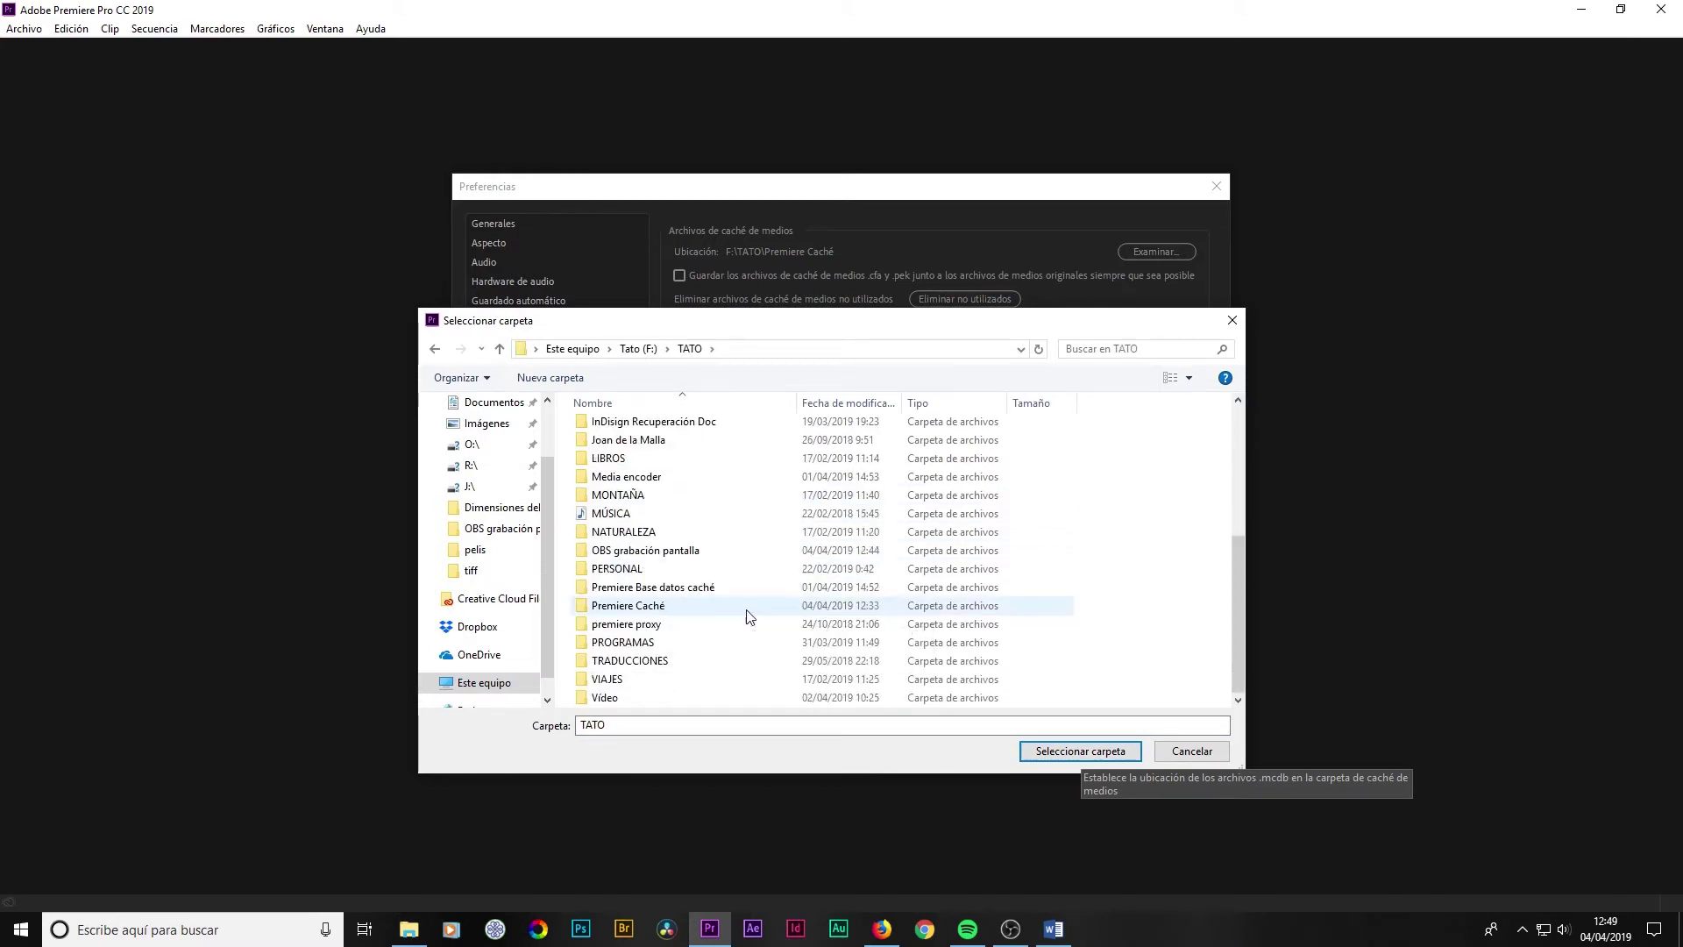
scroll(744, 618, down, 1)
scroll(741, 611, up, 5)
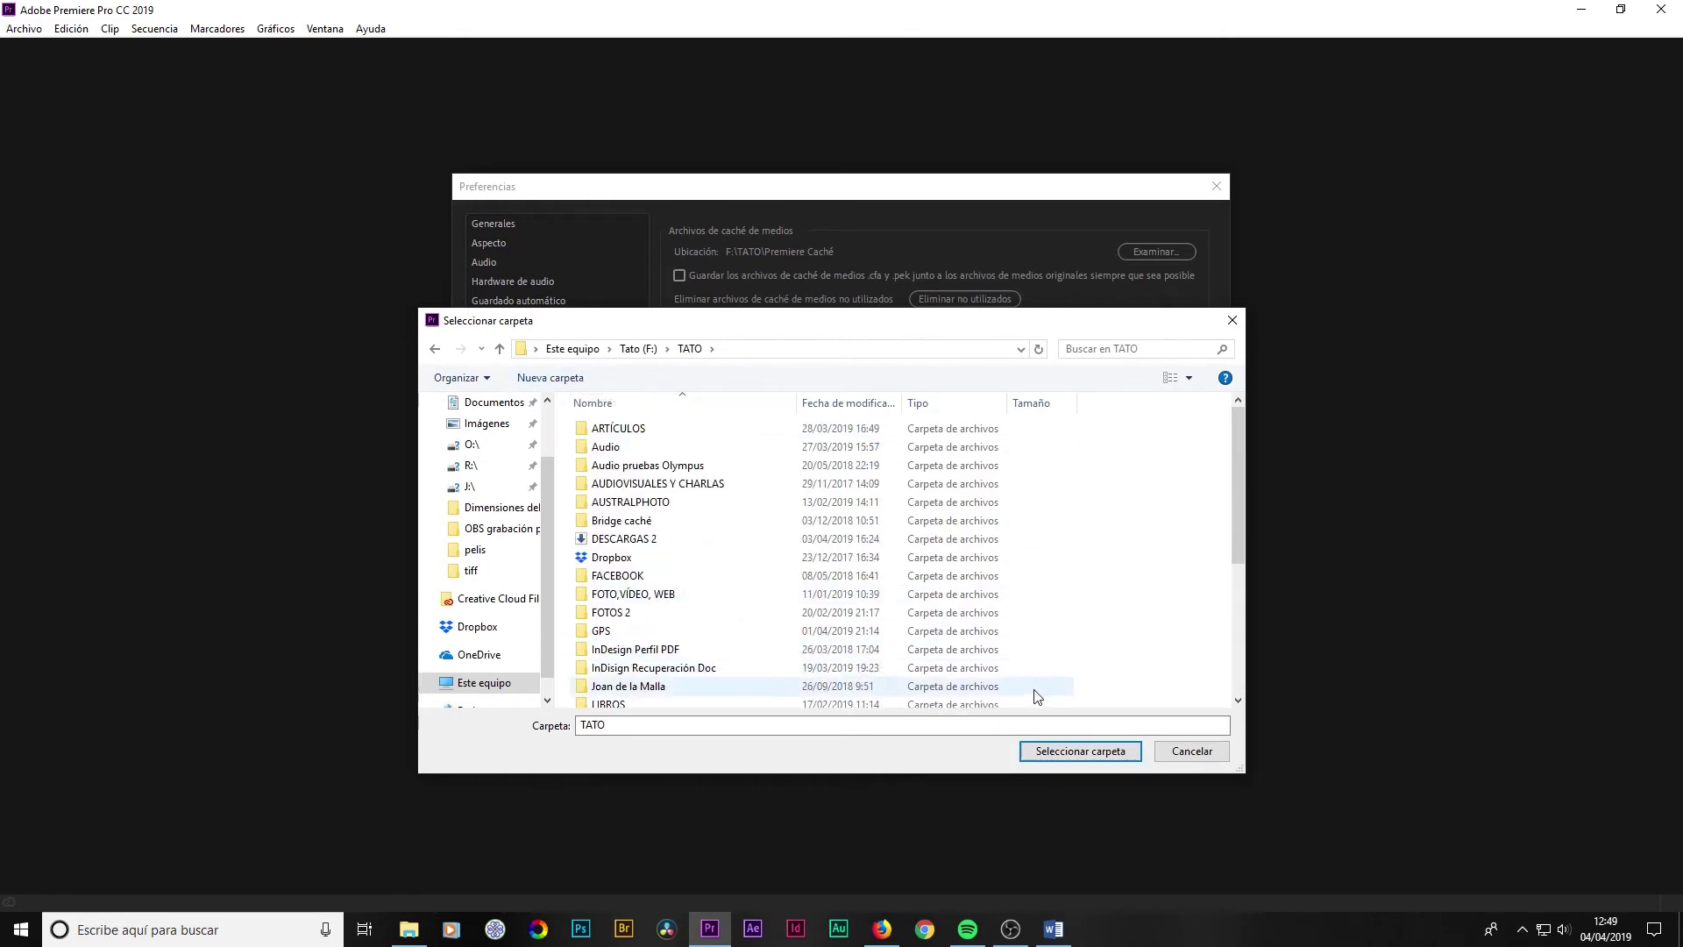
click(1194, 753)
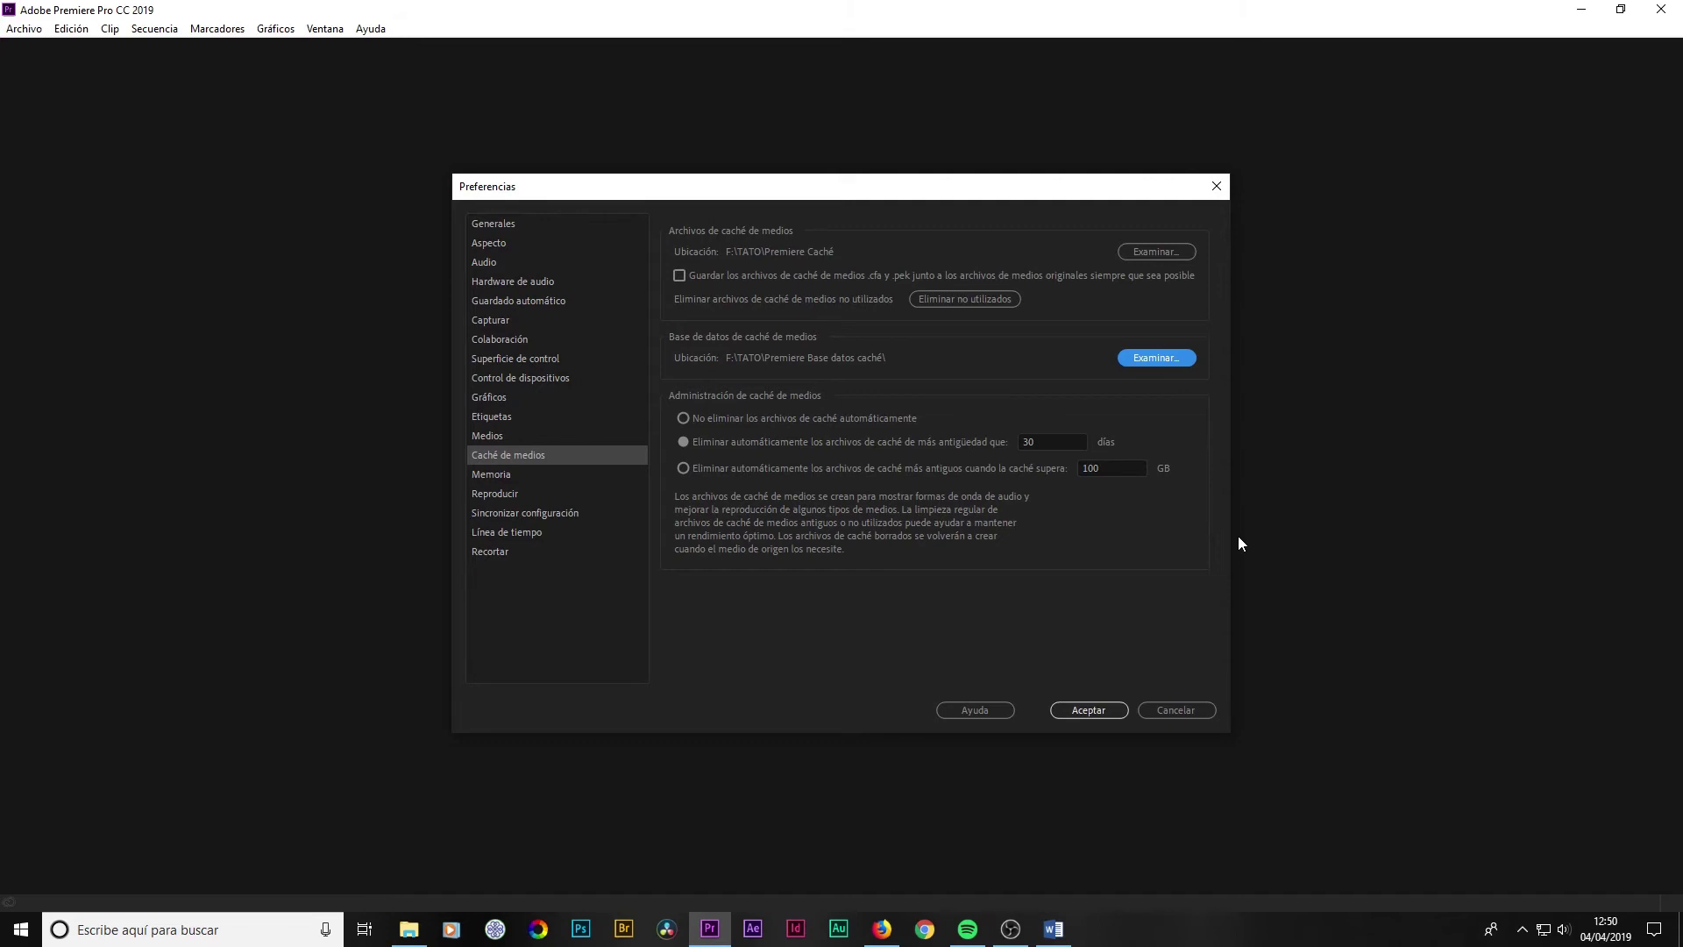
click(489, 474)
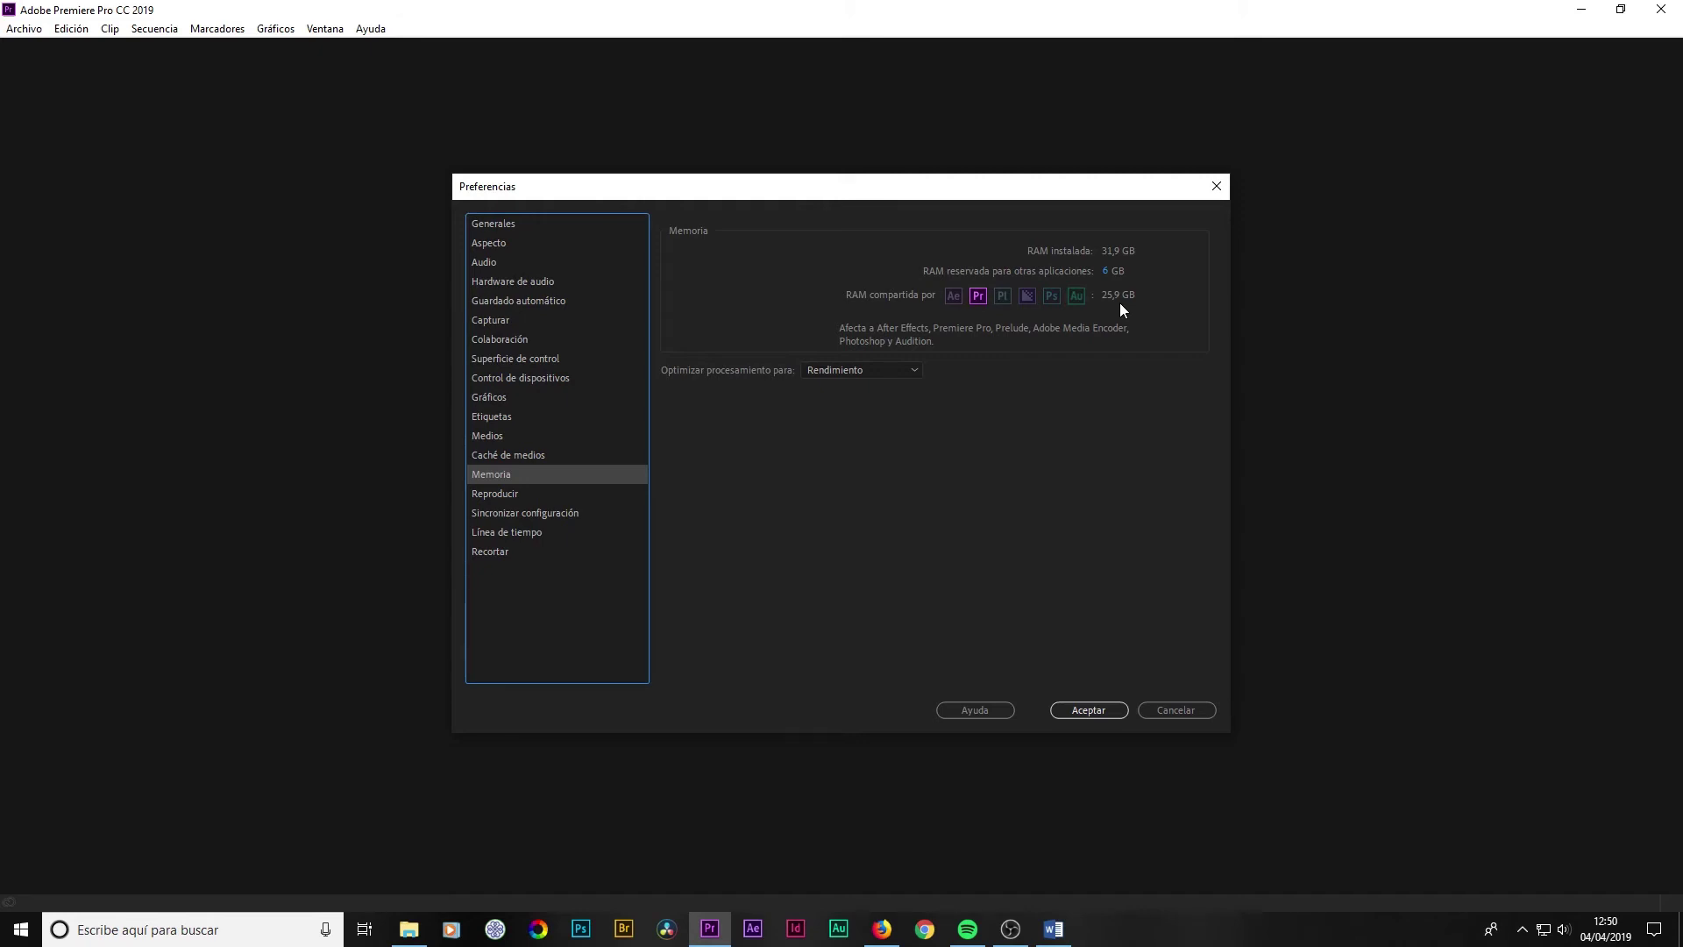
Keep Optimizar procesamiento para at Rendimiento and move on to the Reproducir preferences.
key(Tab)
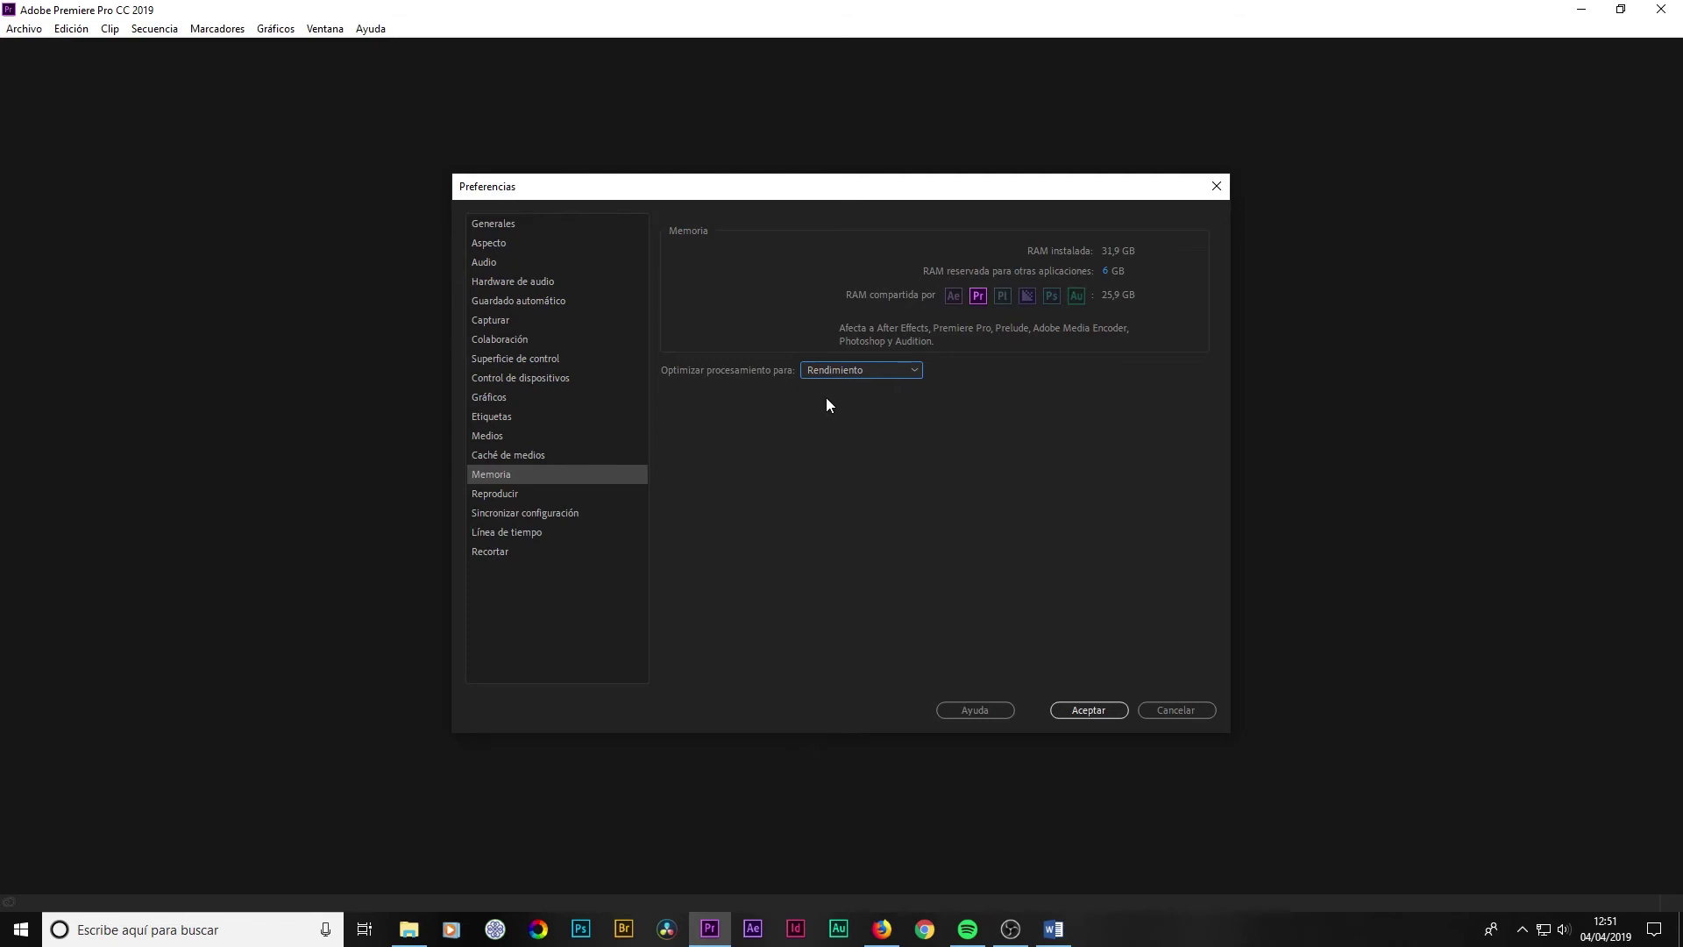
click(912, 375)
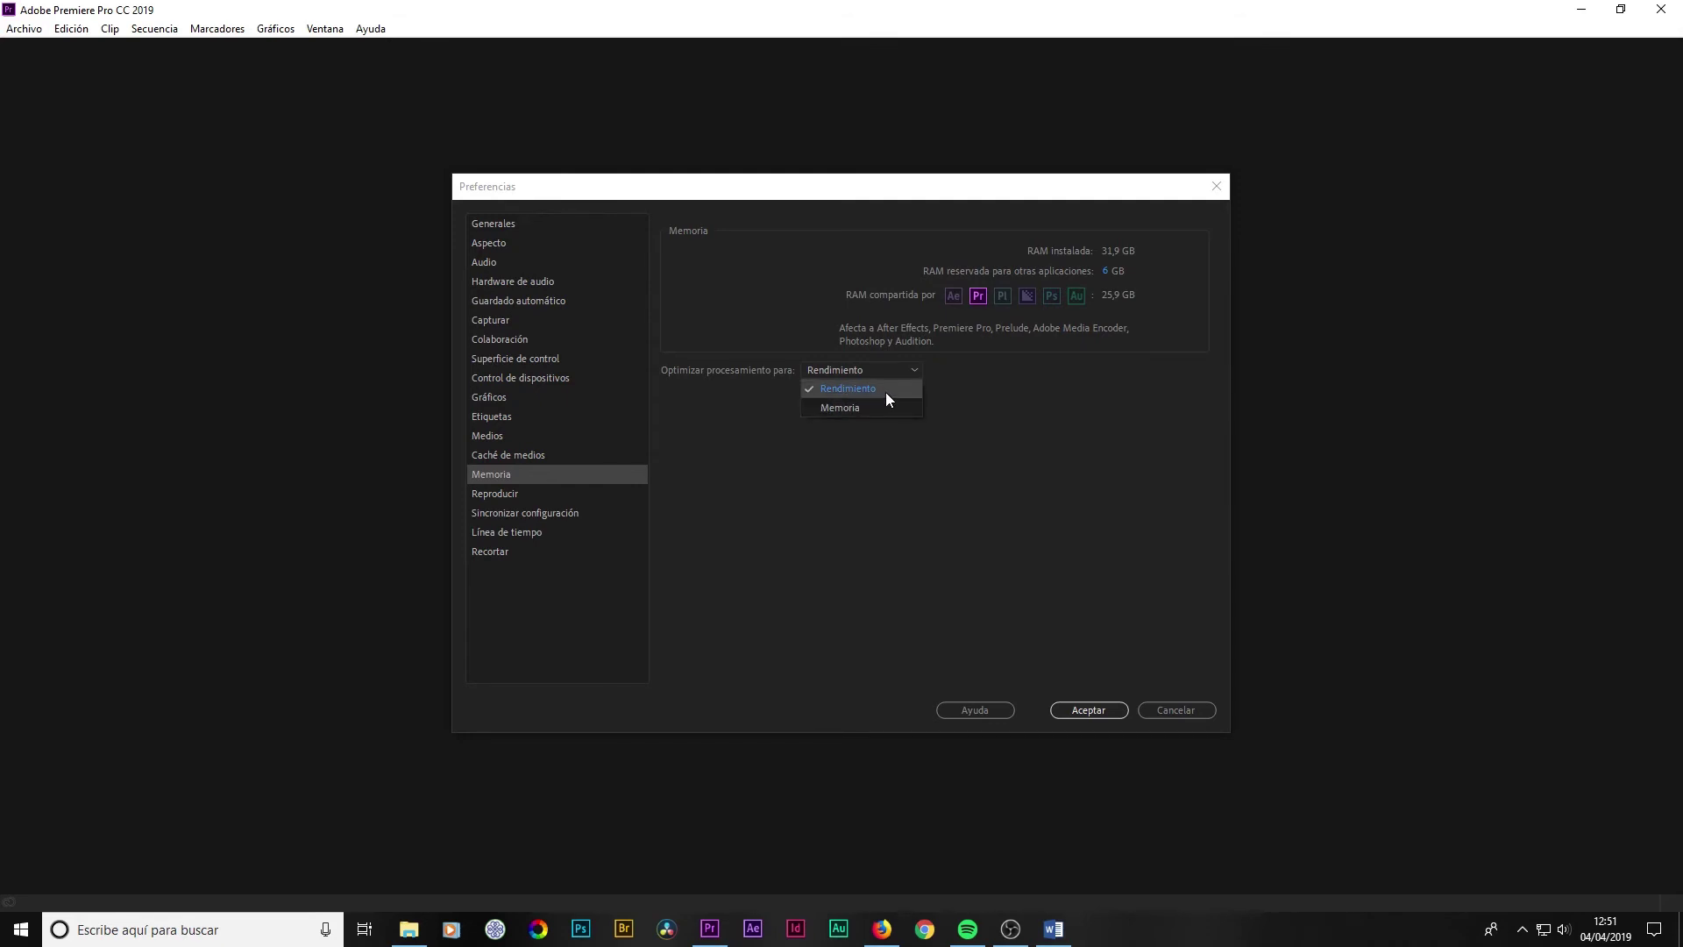
click(886, 392)
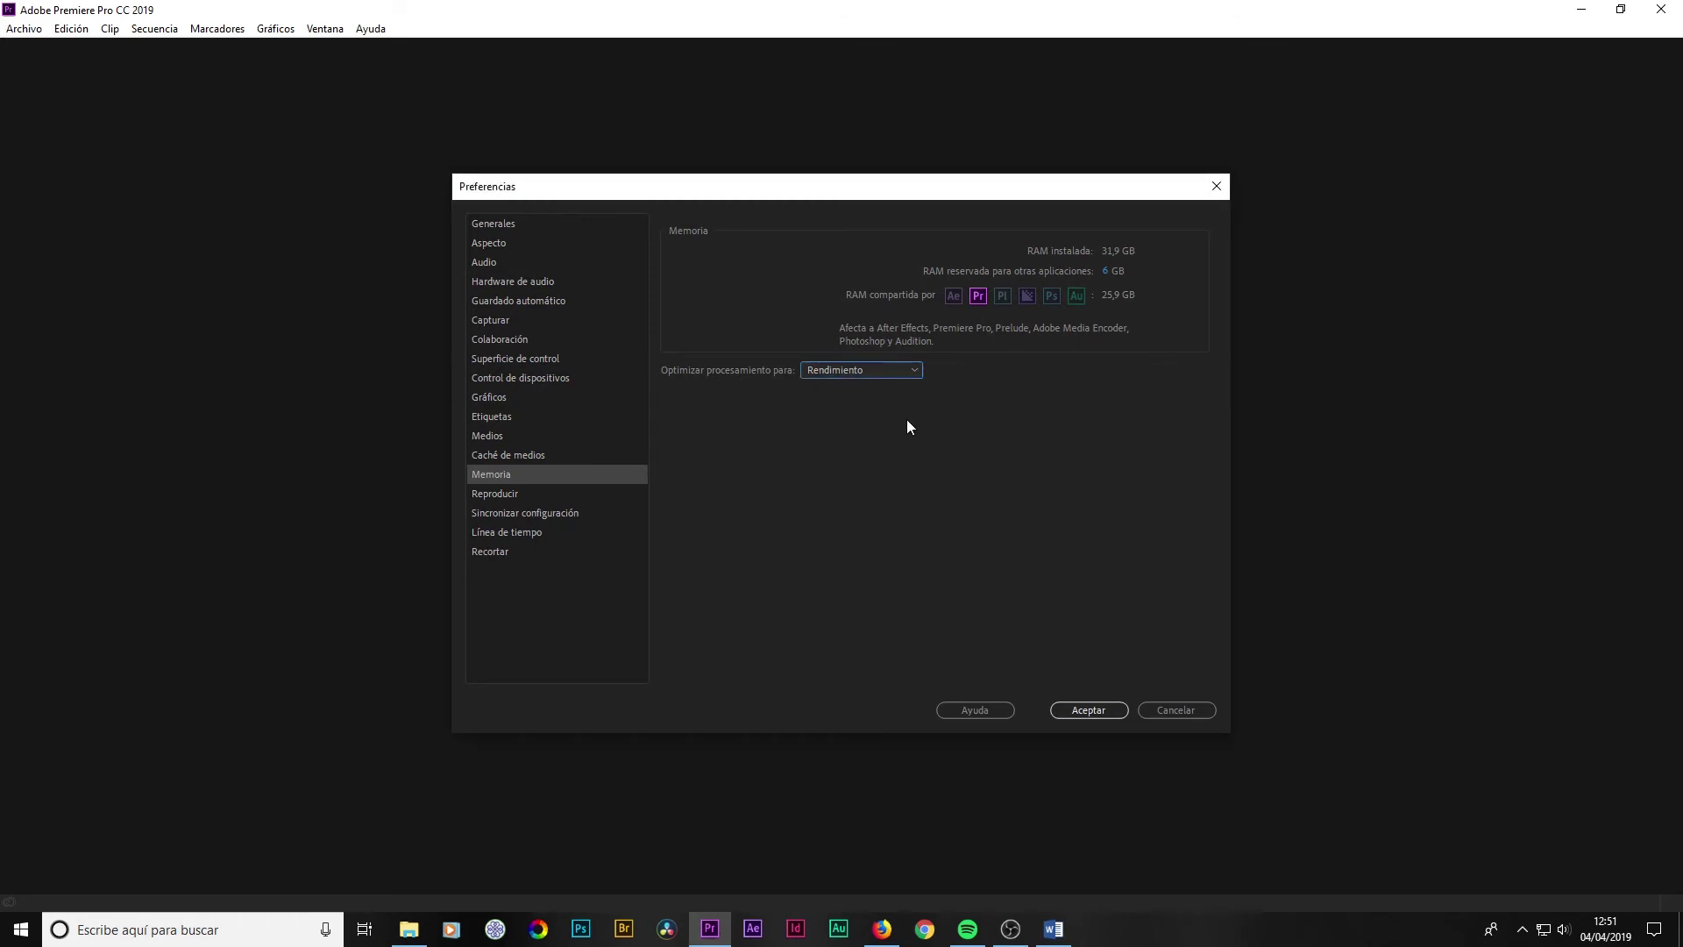
click(513, 495)
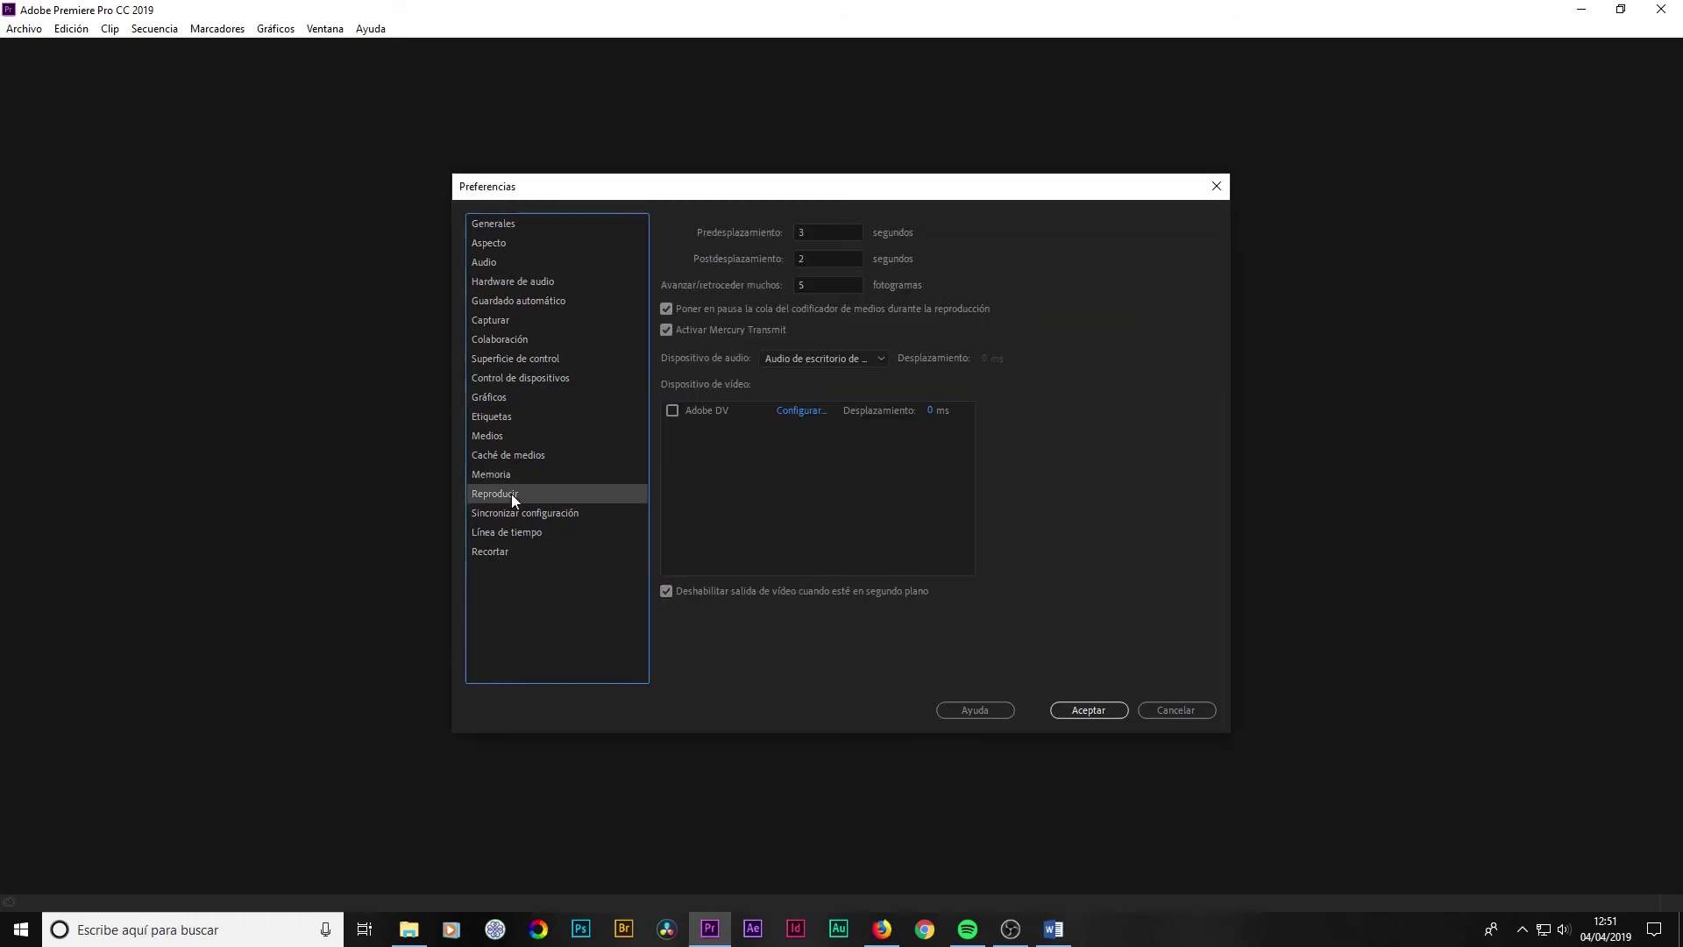
Review Sincronizar configuración, Línea de tiempo and Recortar, then accept the preferences.
click(525, 514)
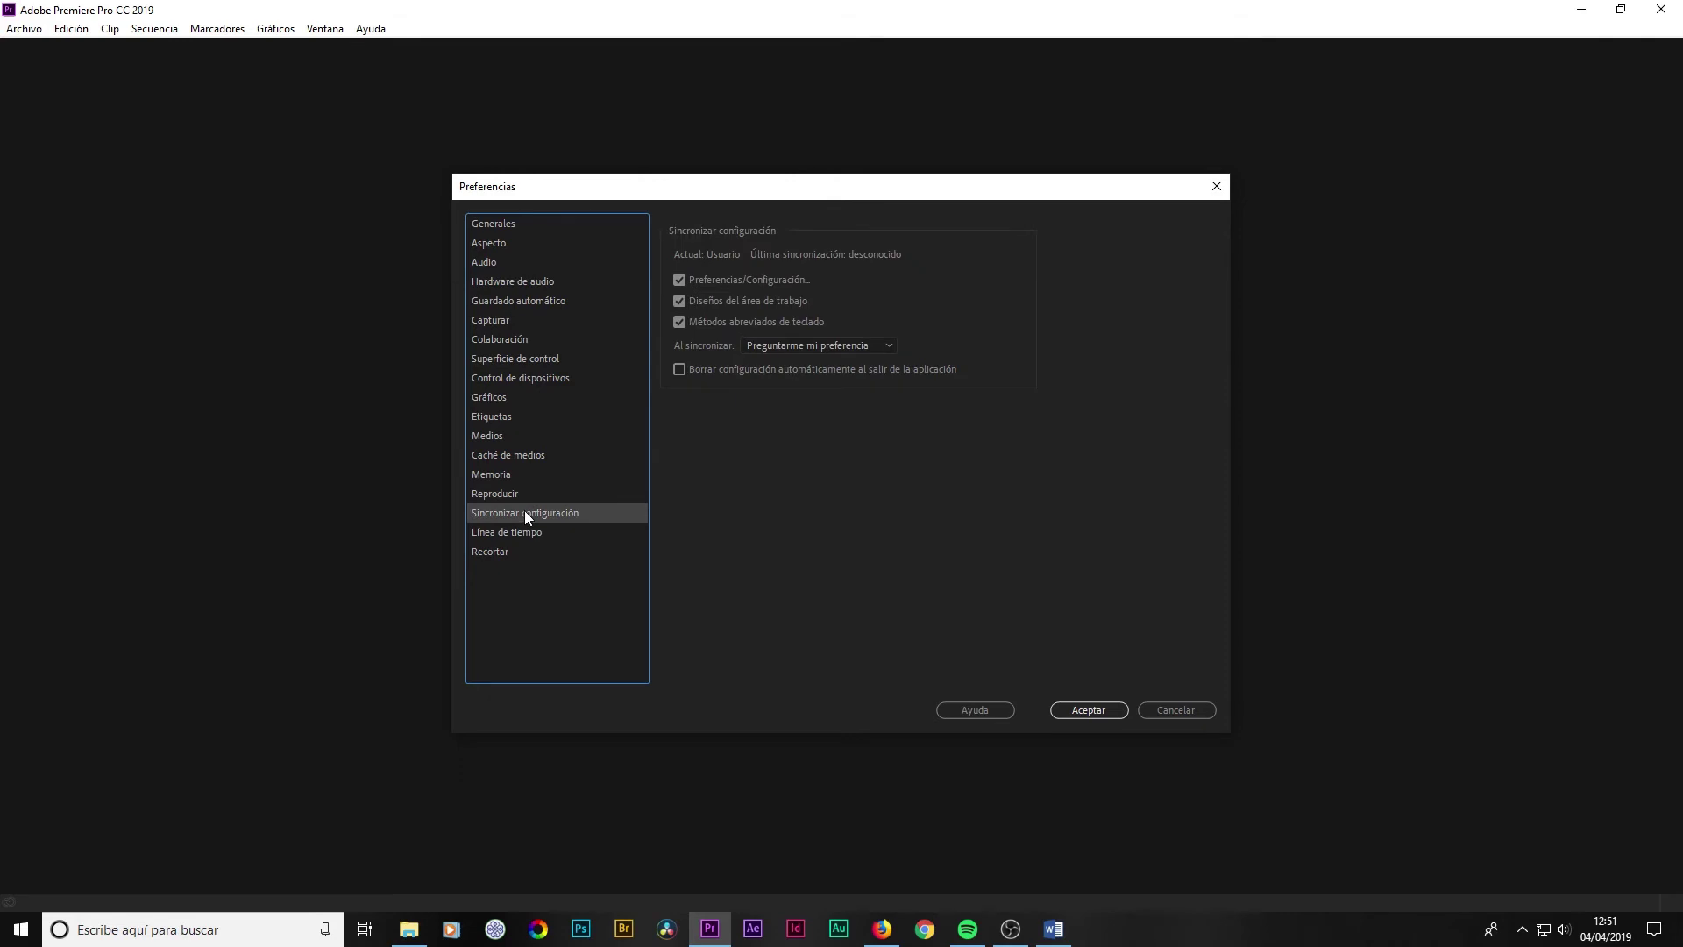
click(531, 533)
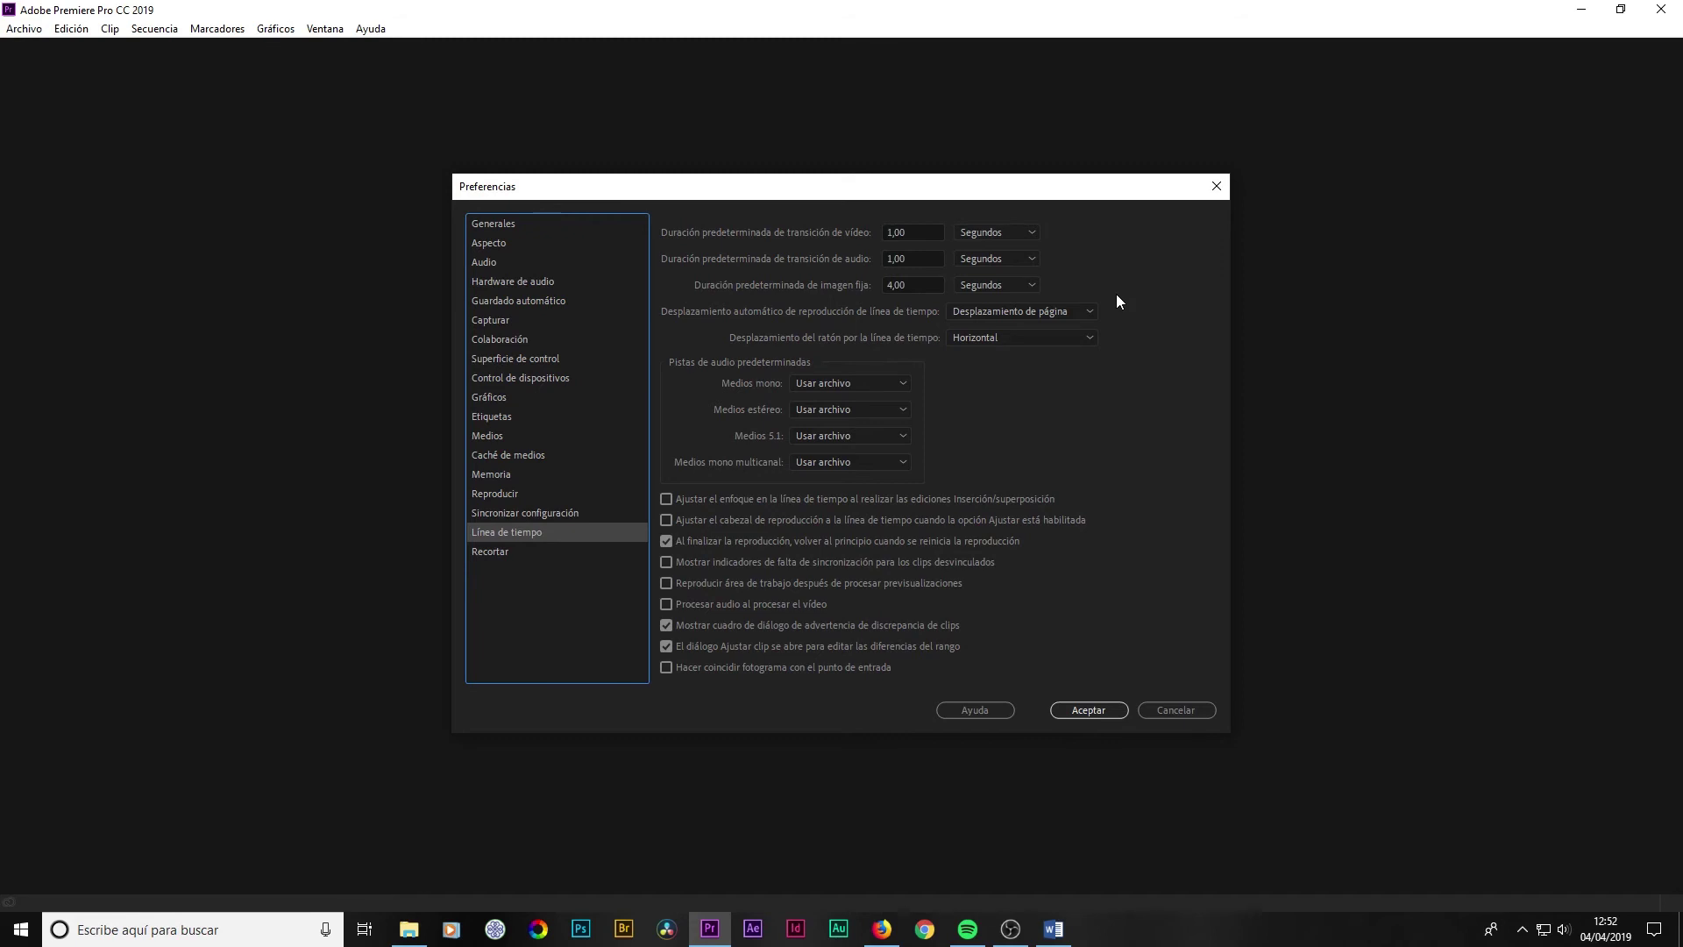
click(476, 558)
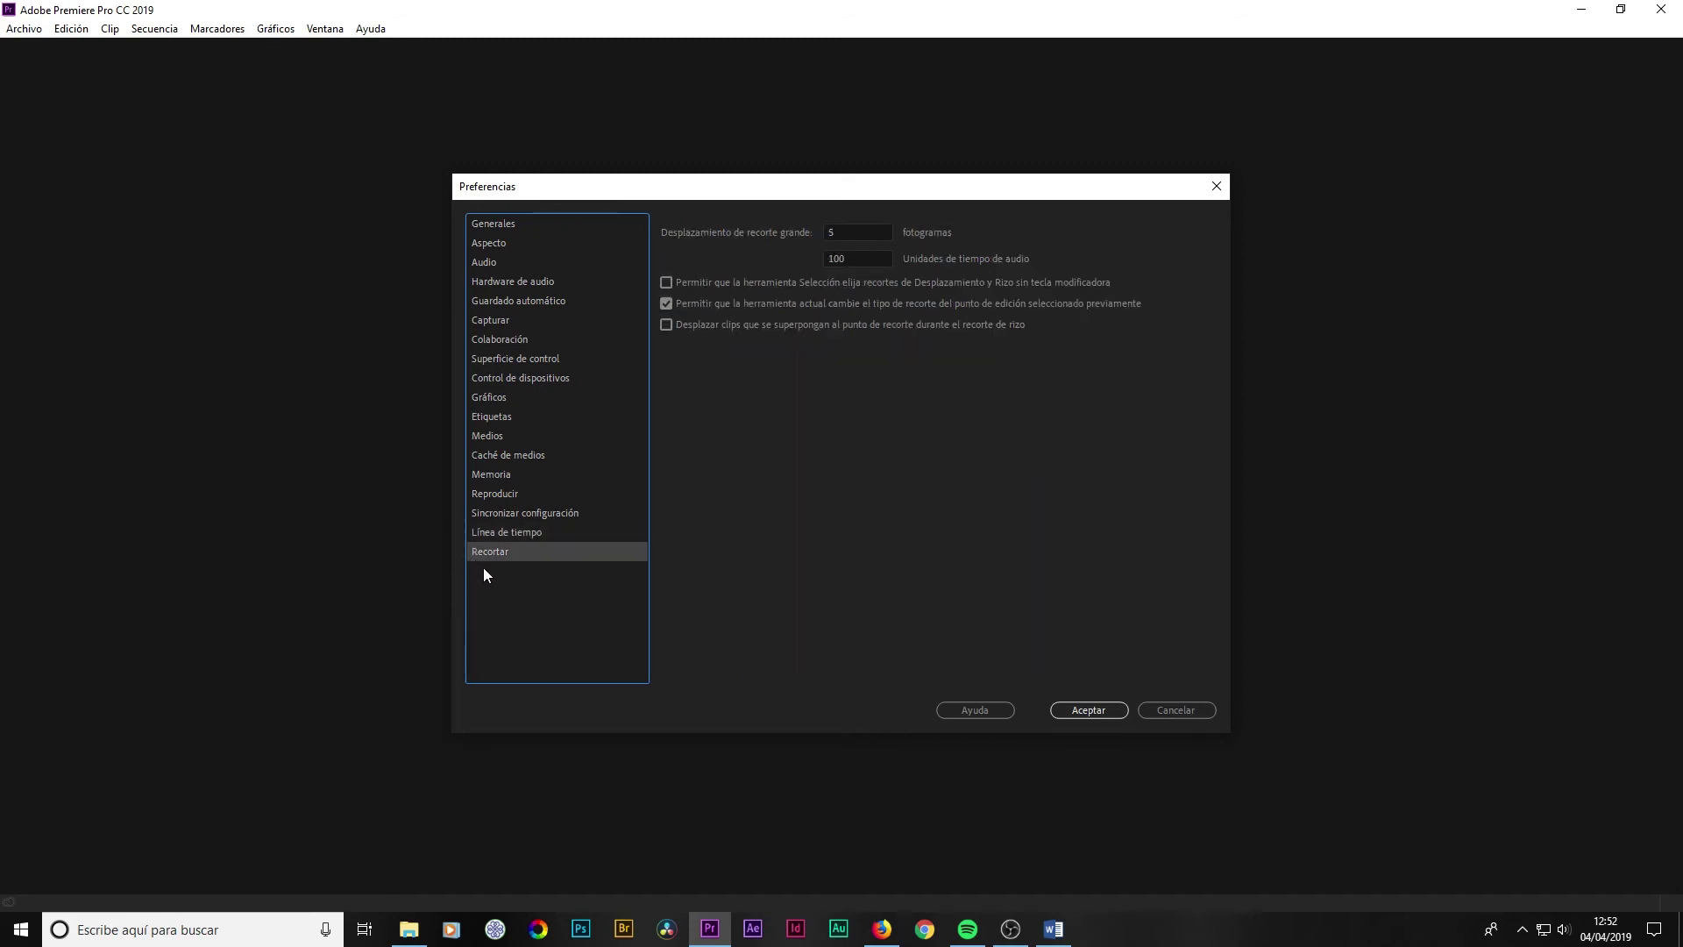
click(1074, 714)
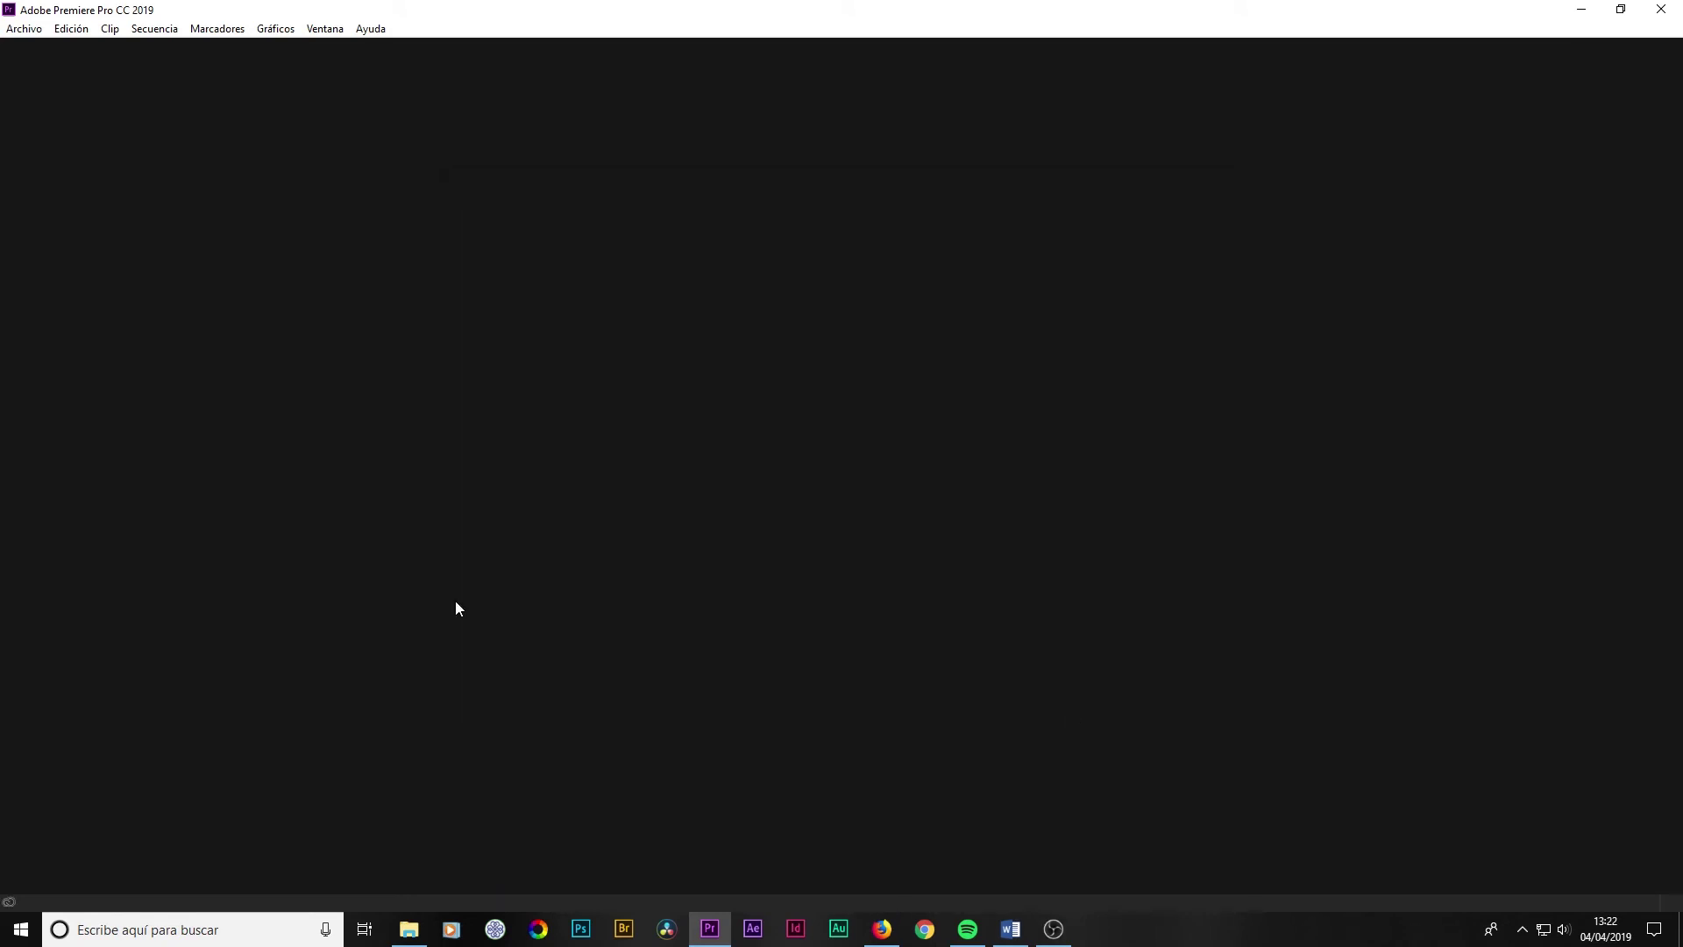
Start a new project named 'Prueba Premiere' and browse for its Ubicación folder.
click(26, 32)
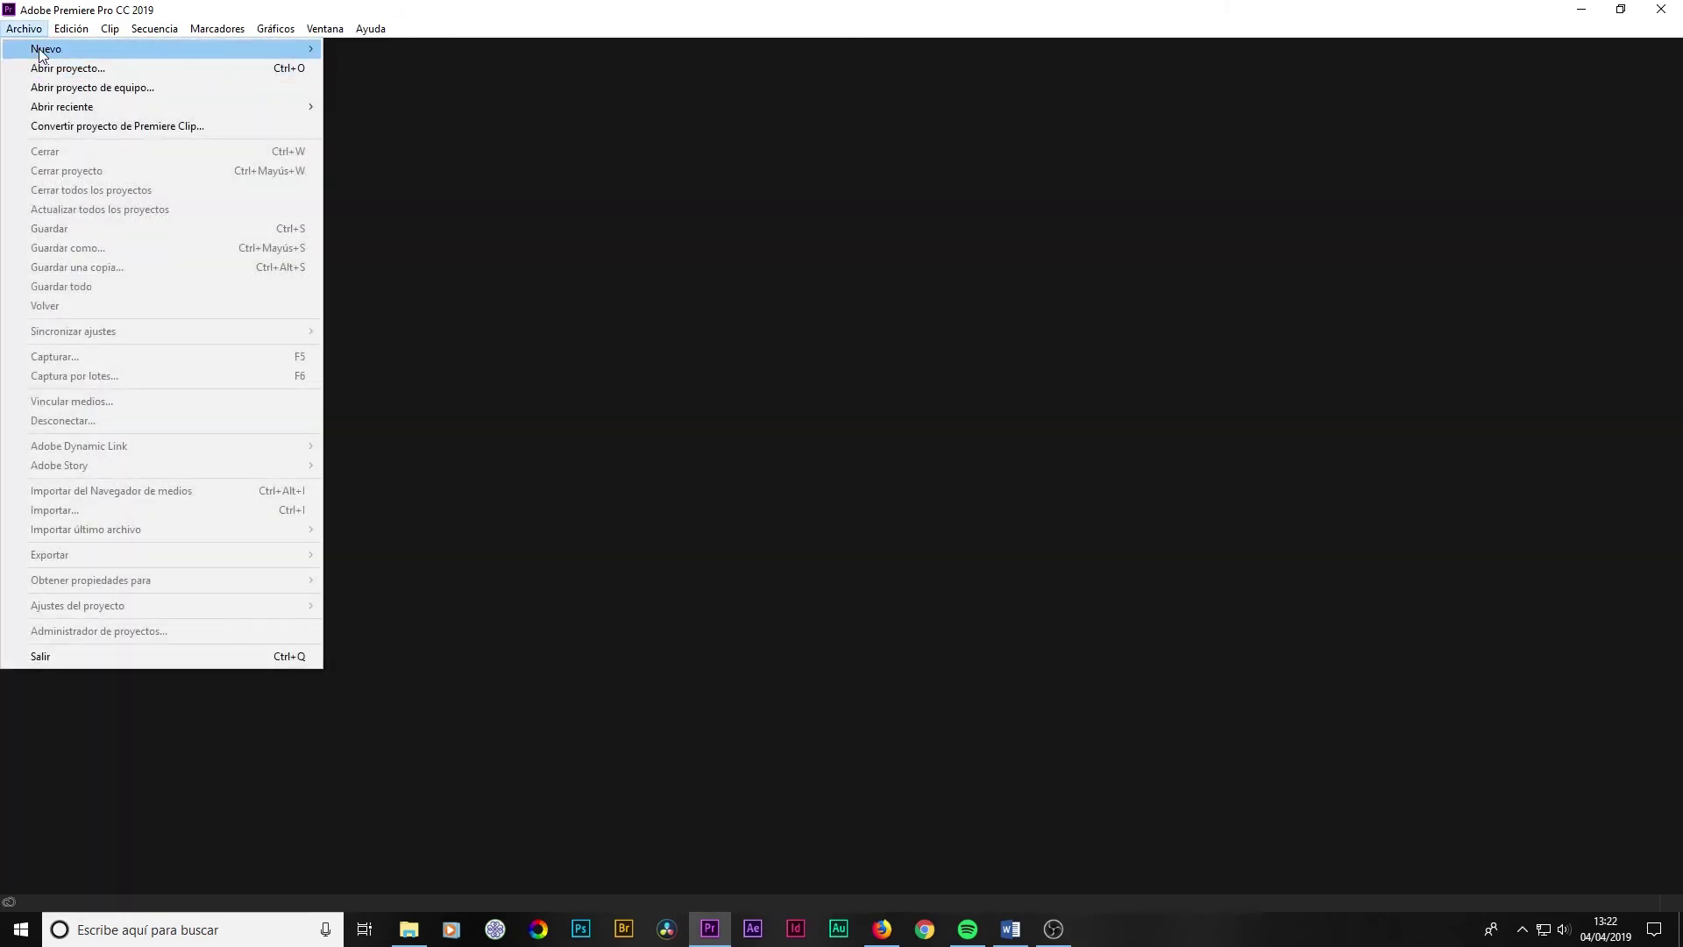
mouse_move(39, 50)
click(382, 49)
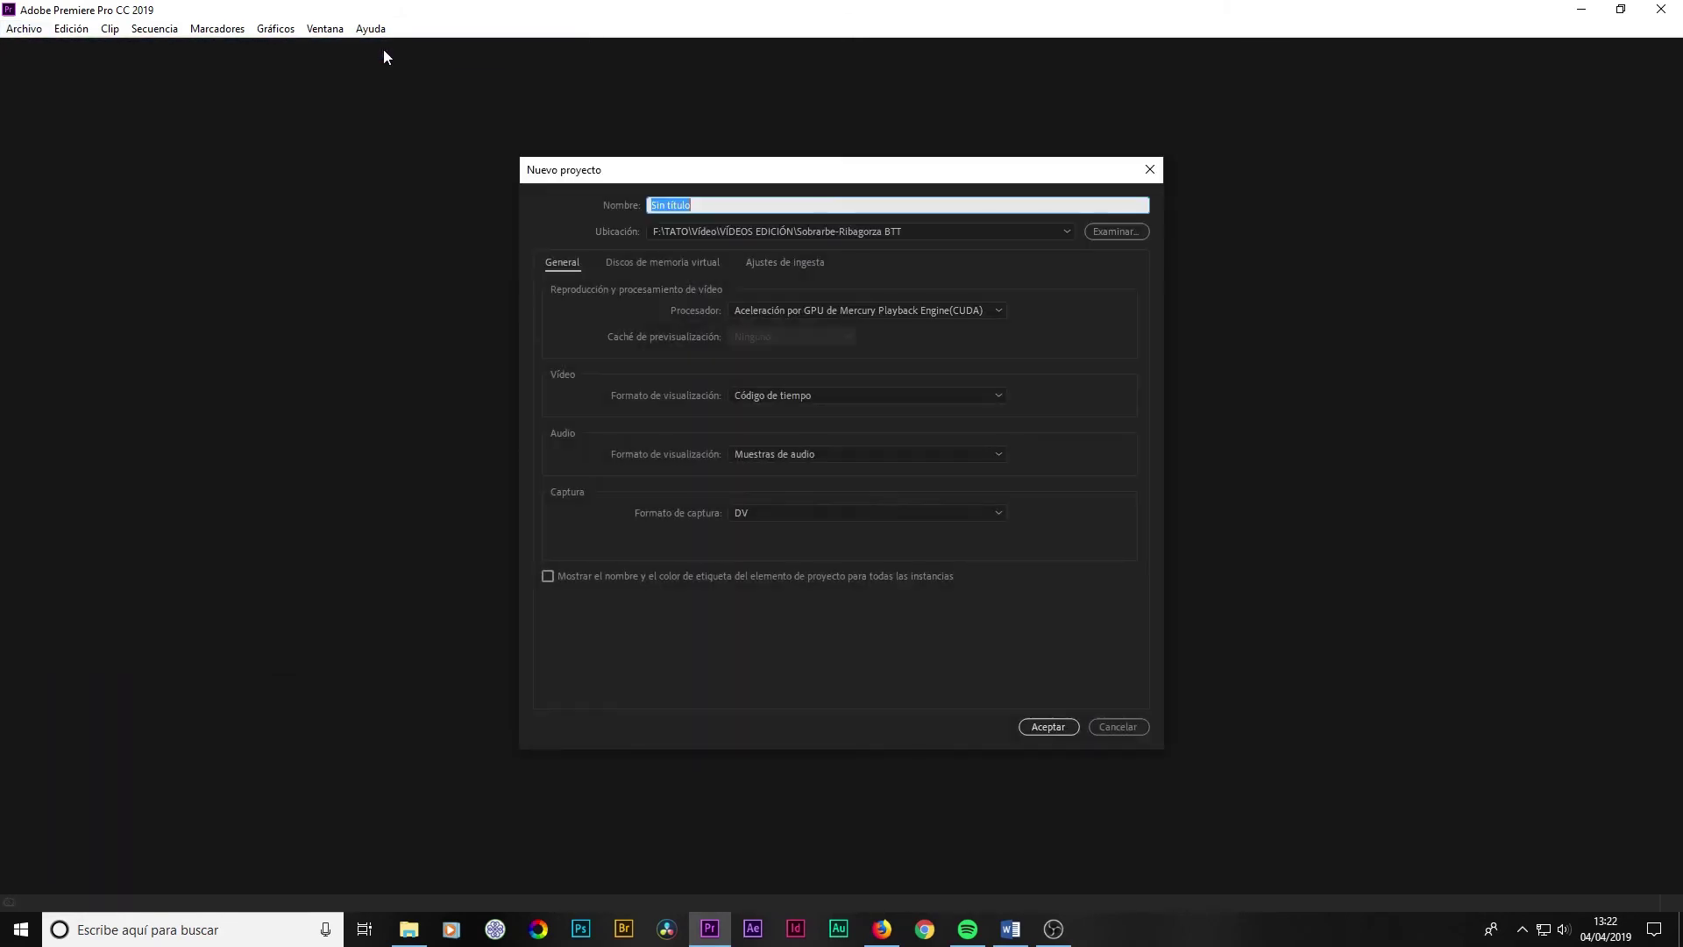
drag(707, 205, 640, 205)
text(Prueba )
text(Premiere)
click(738, 231)
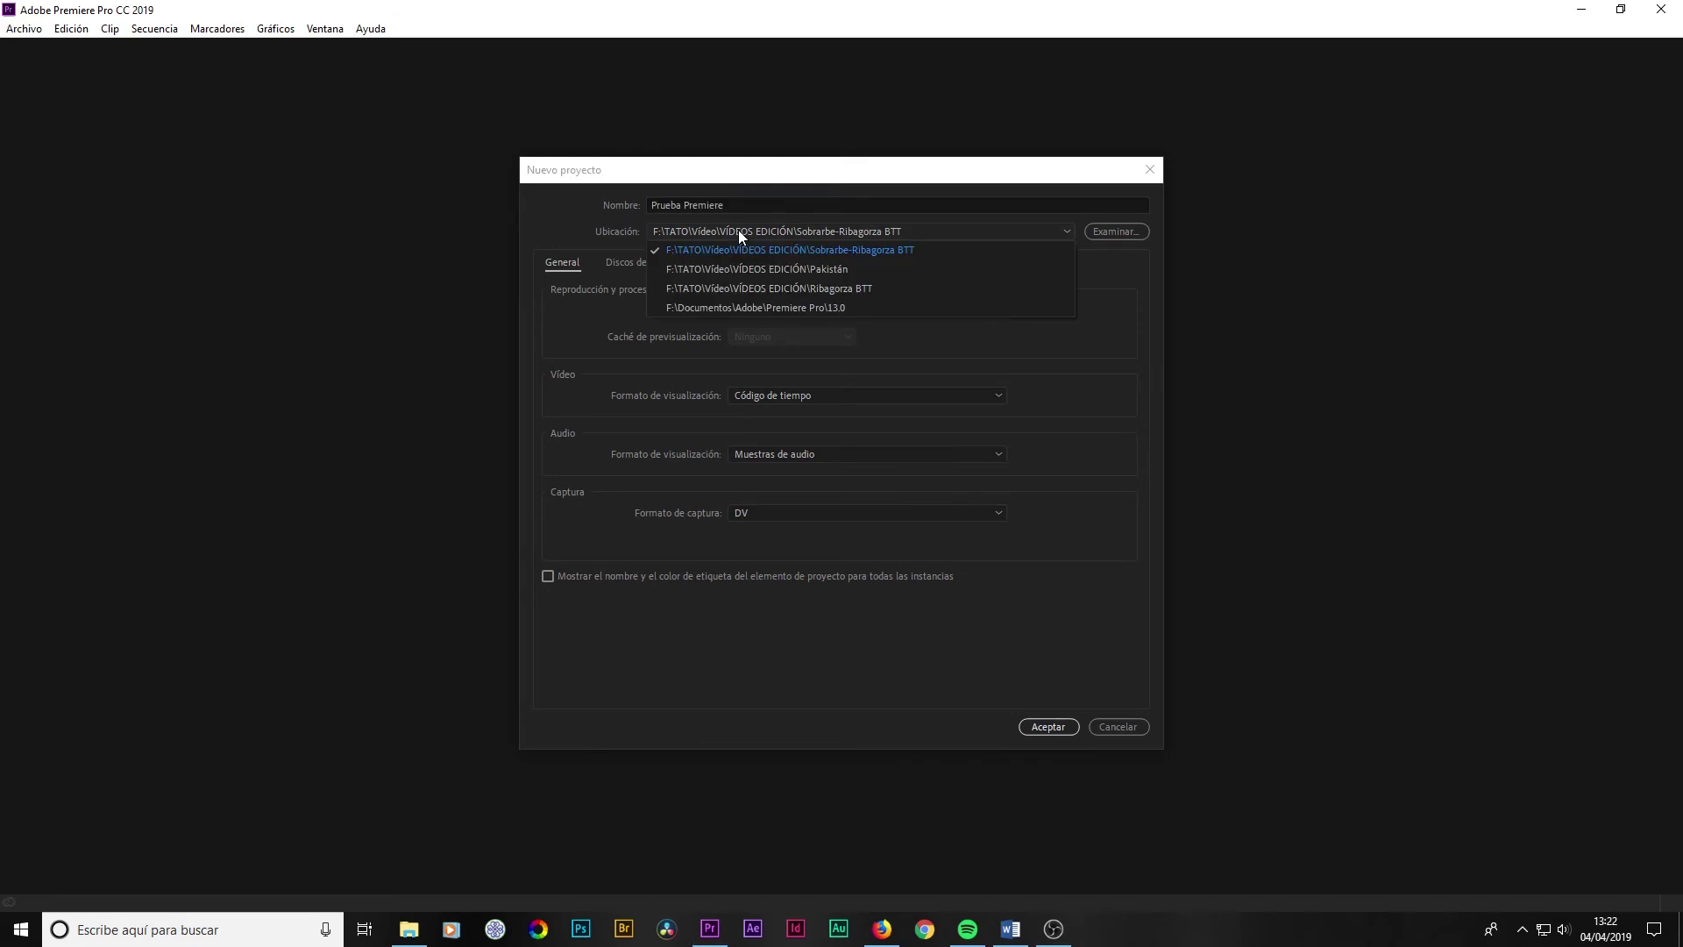
click(1103, 234)
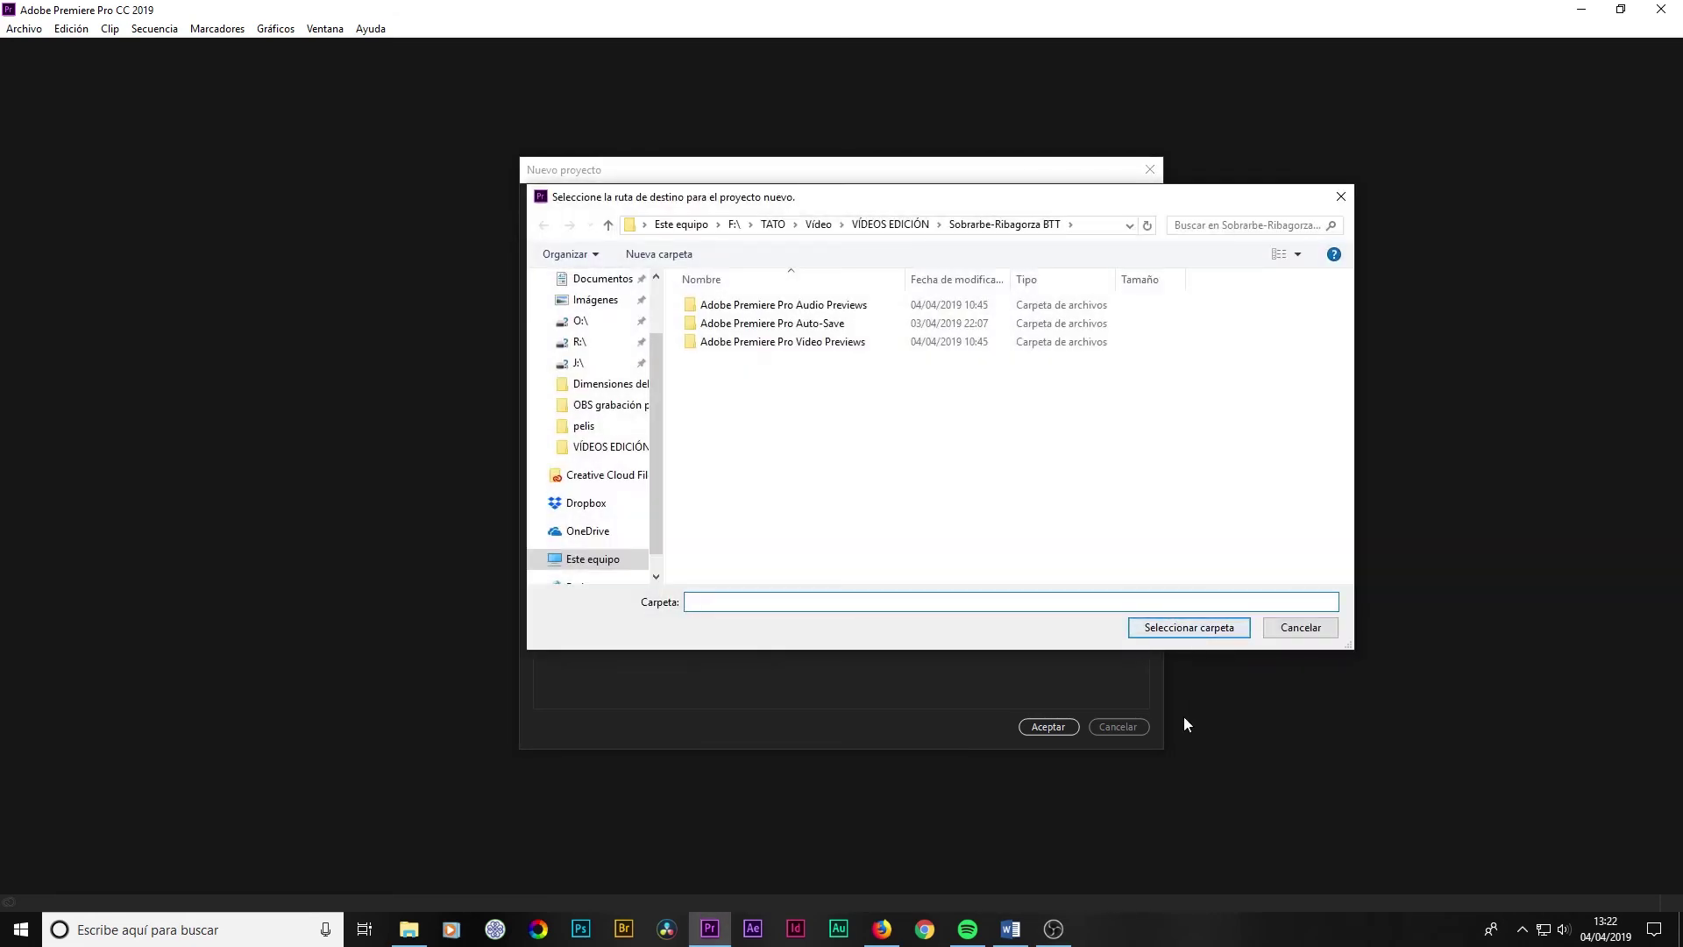
Set the project location to the Prueba Premiere folder inside VÍDEOS EDICIÓN.
click(608, 225)
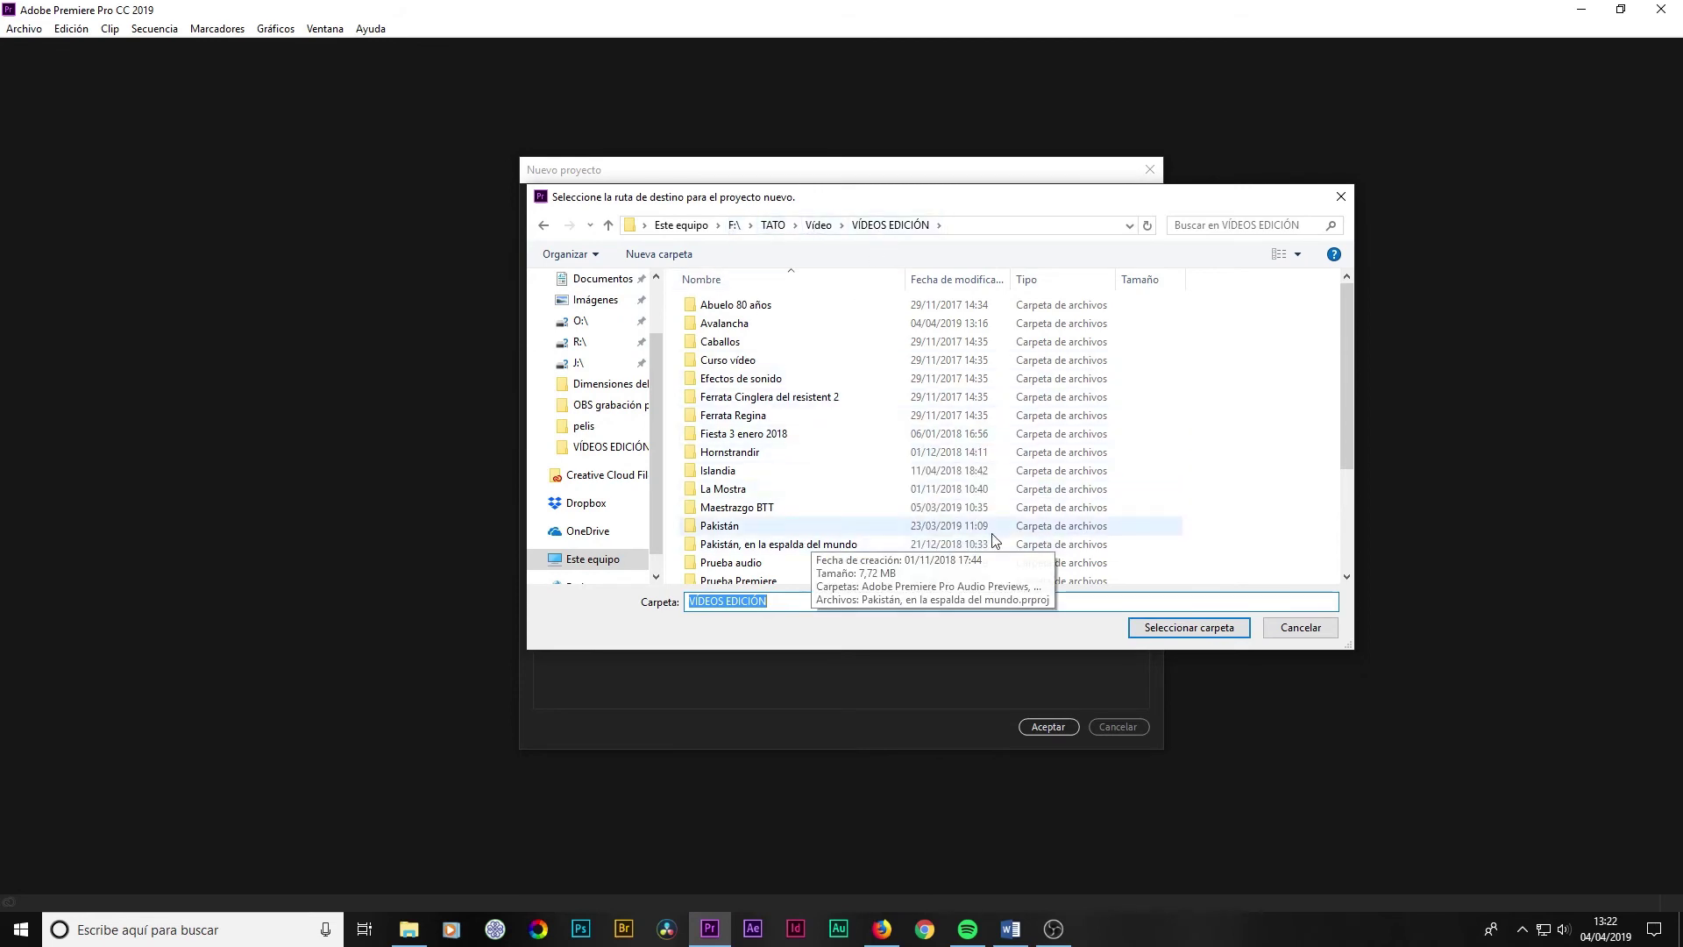
drag(1346, 467, 1346, 488)
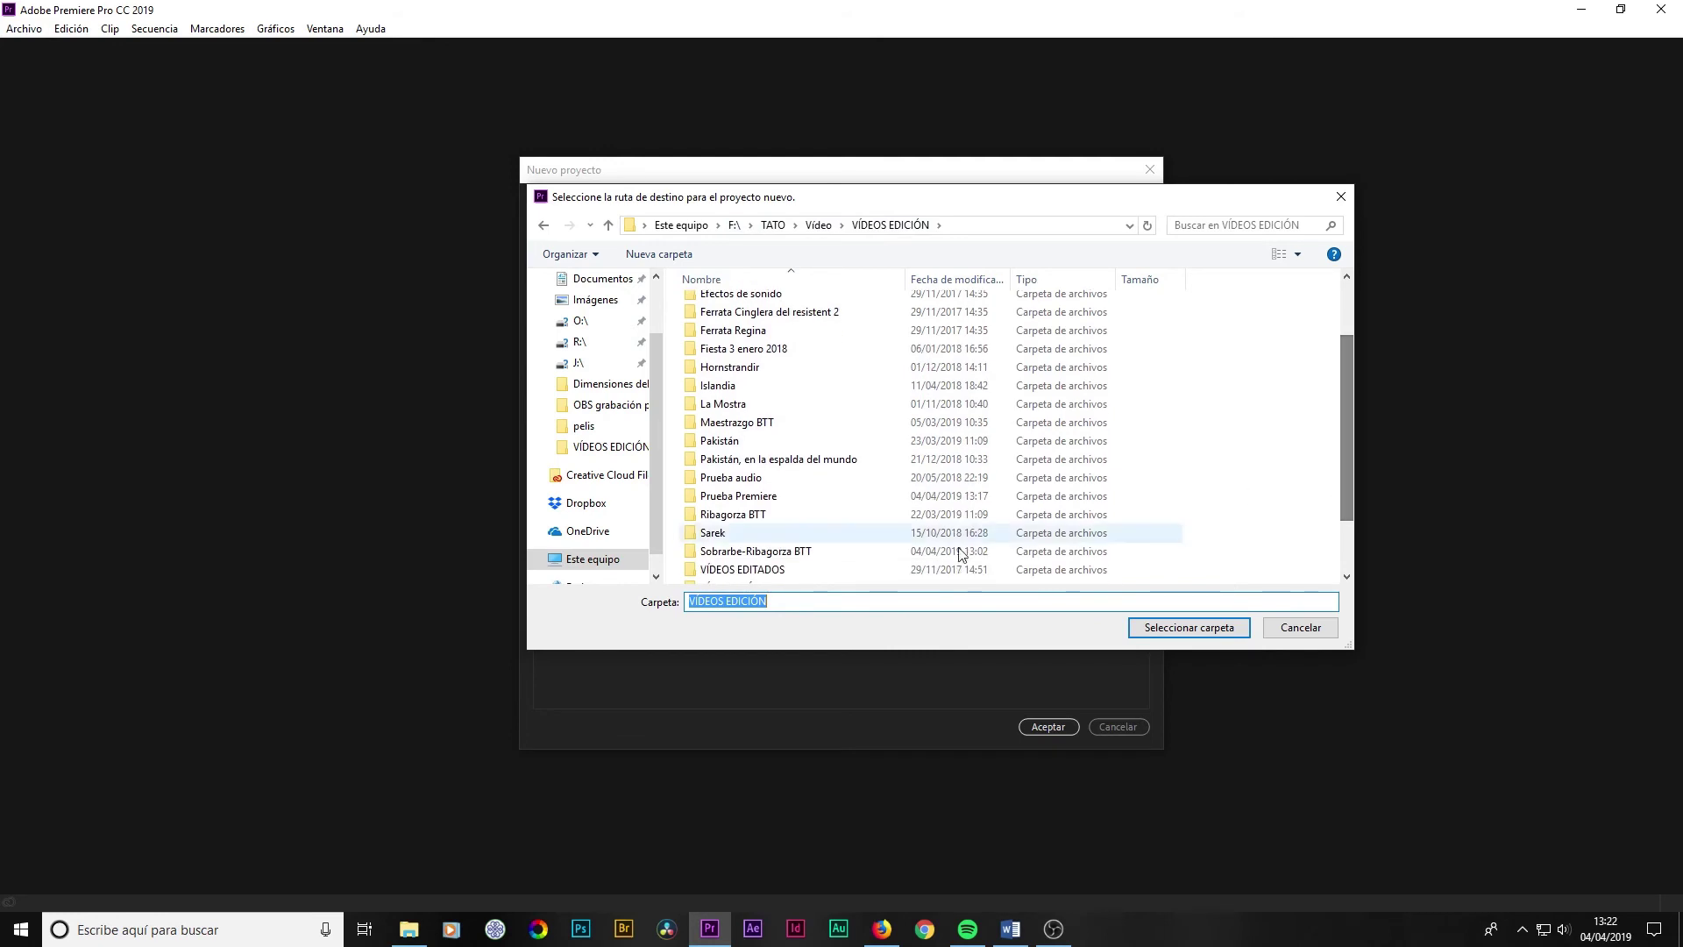
click(692, 497)
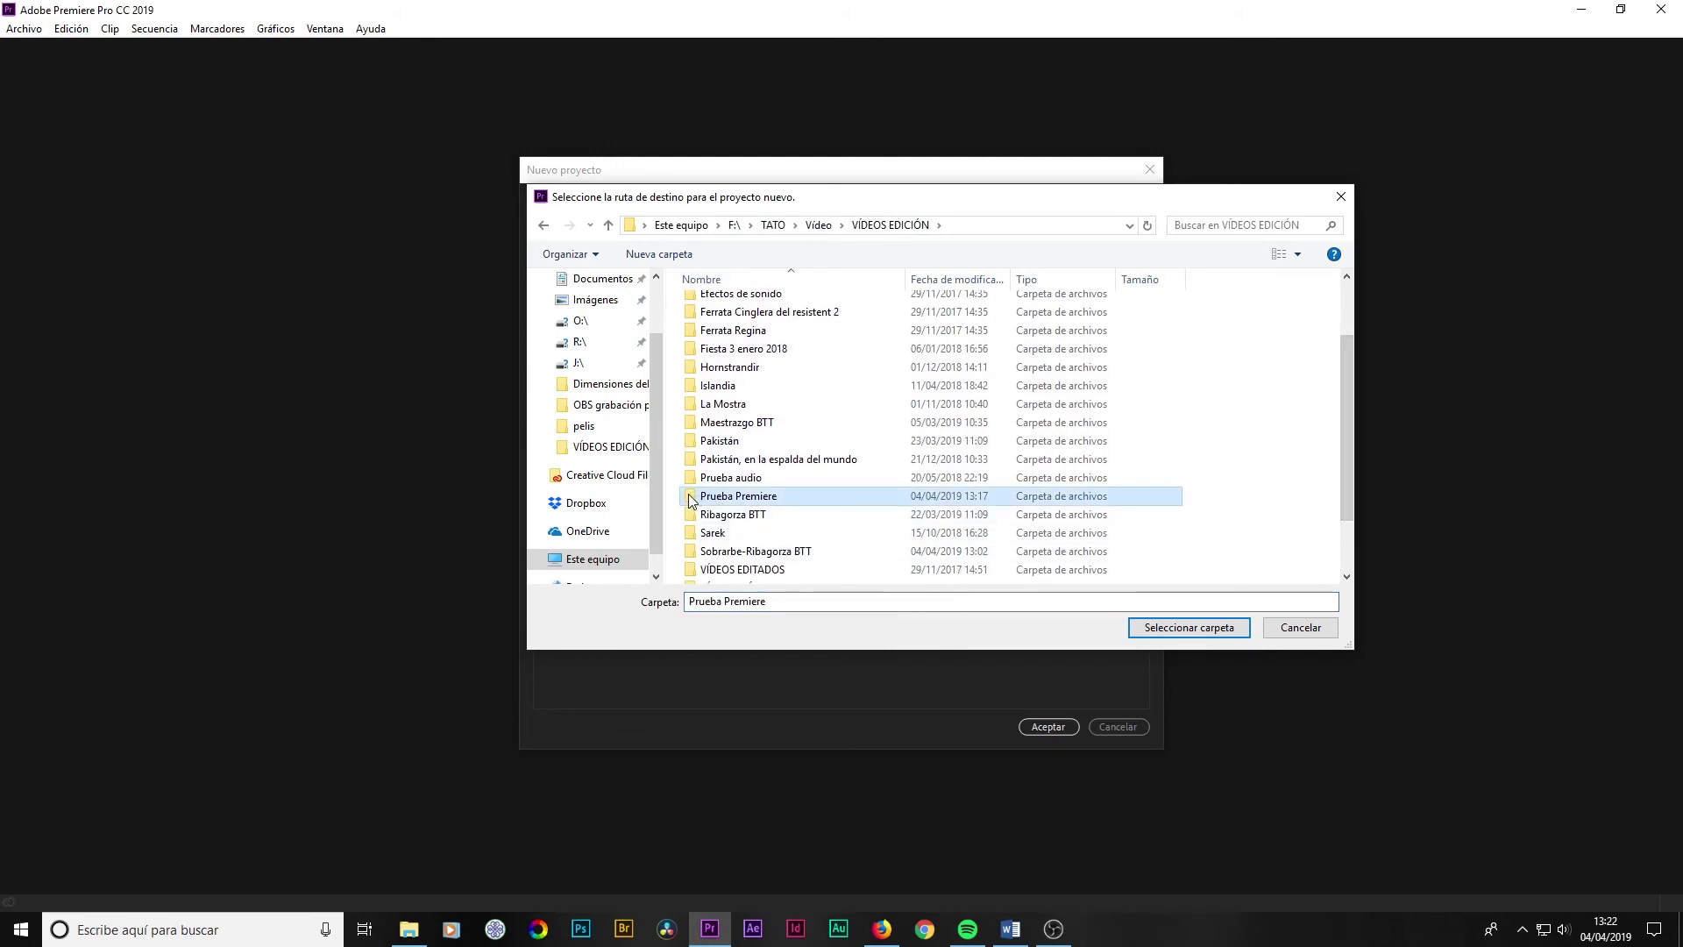
click(1159, 631)
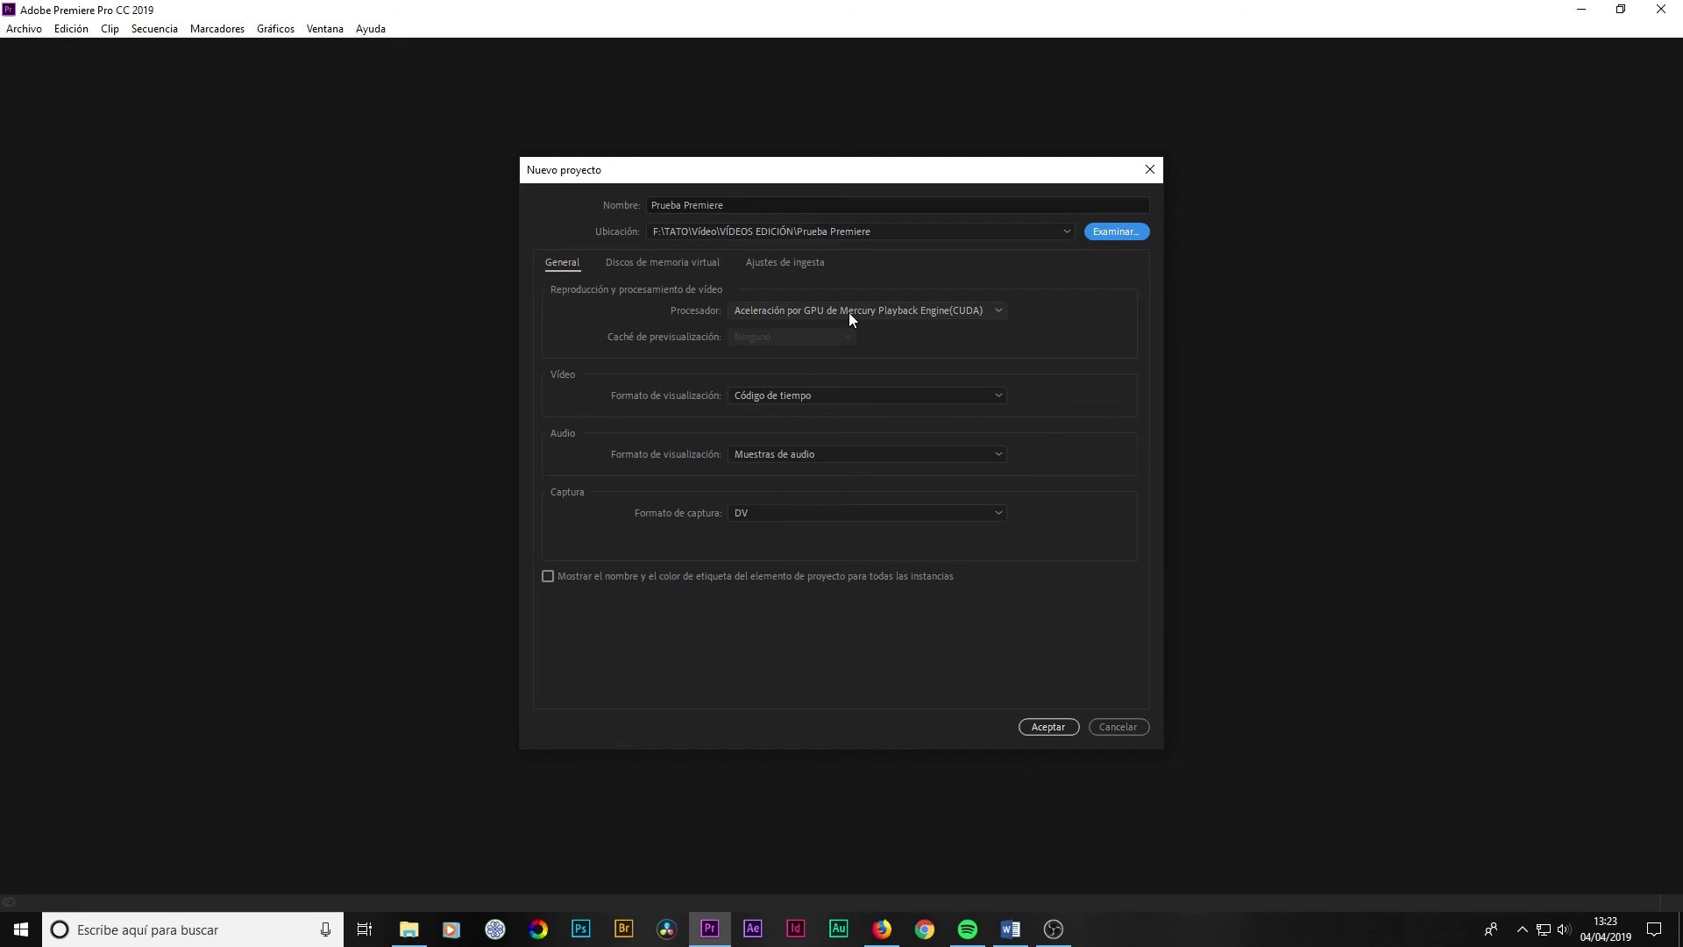
Check the Discos de memoria virtual tab, then the Ajustes de ingesta tab with ingest left off.
click(669, 265)
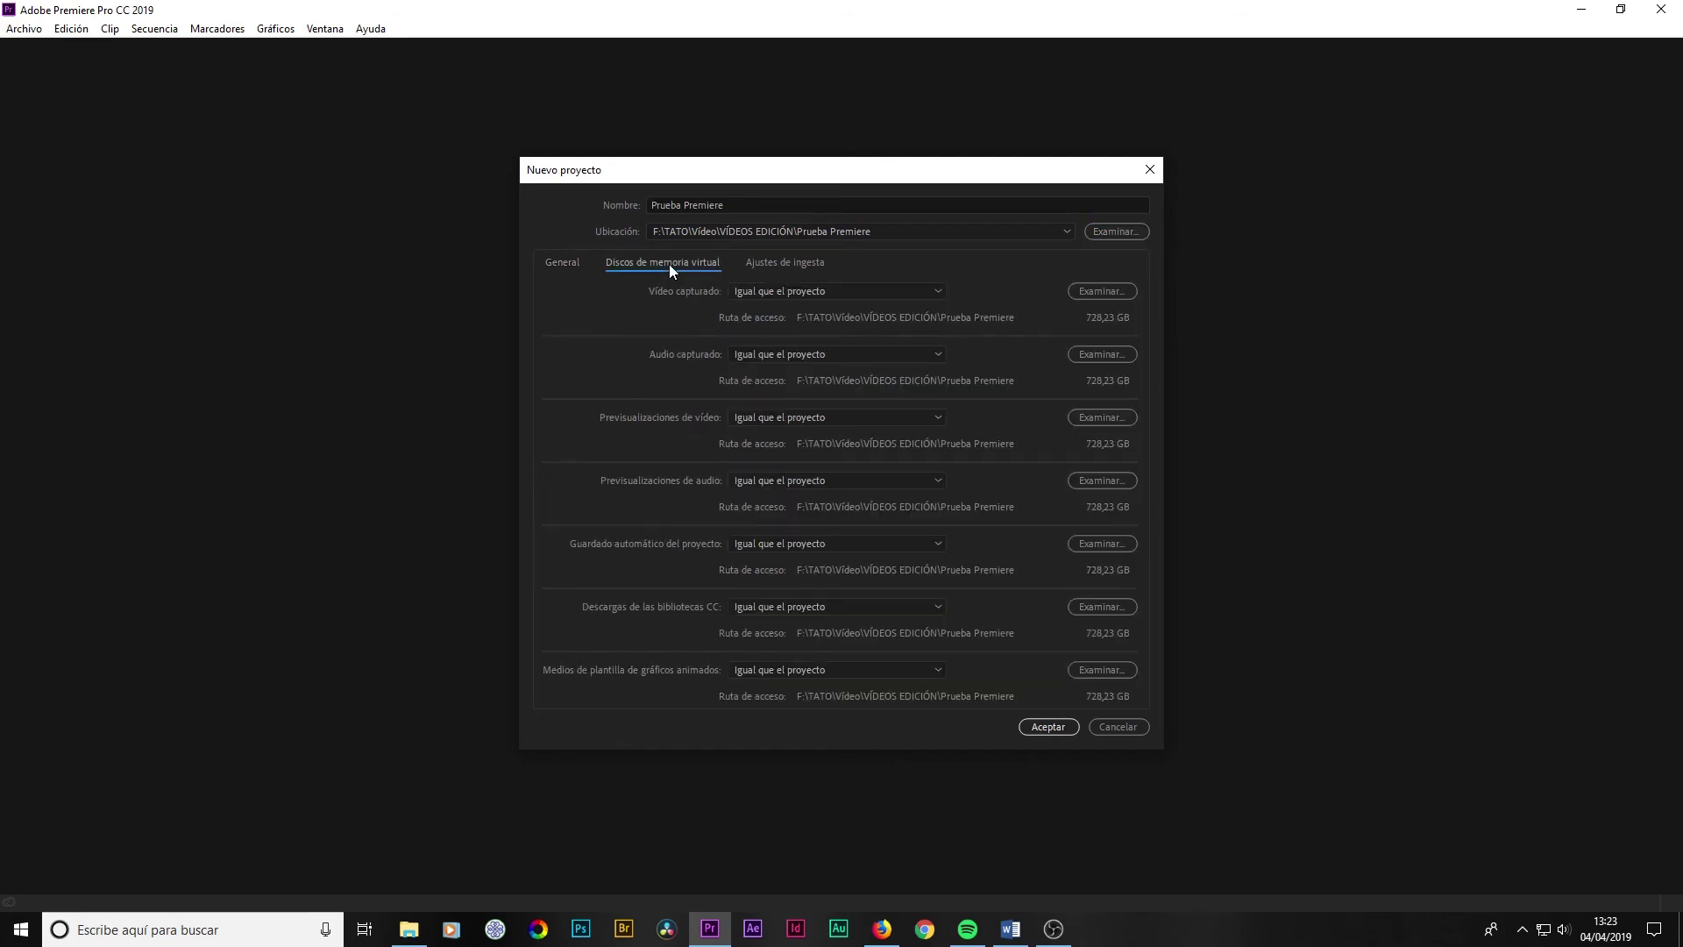
click(801, 265)
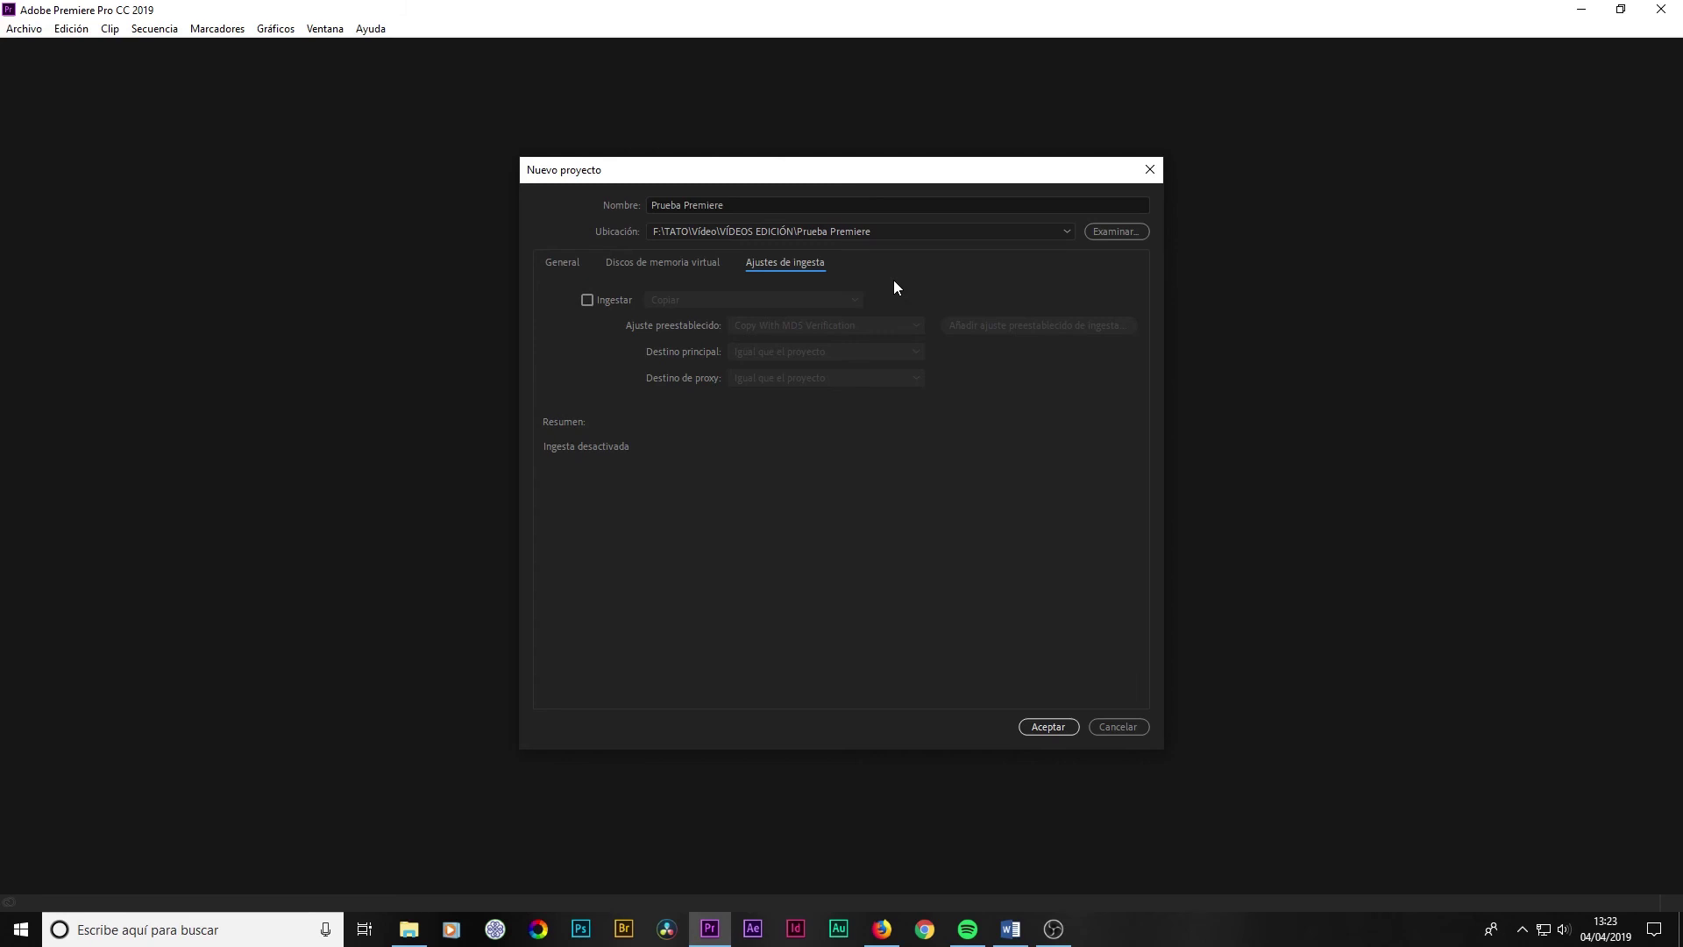
Enable ingest set to Crear proxys with the 1280x720 H.264 preset, then switch ingest back off.
click(586, 299)
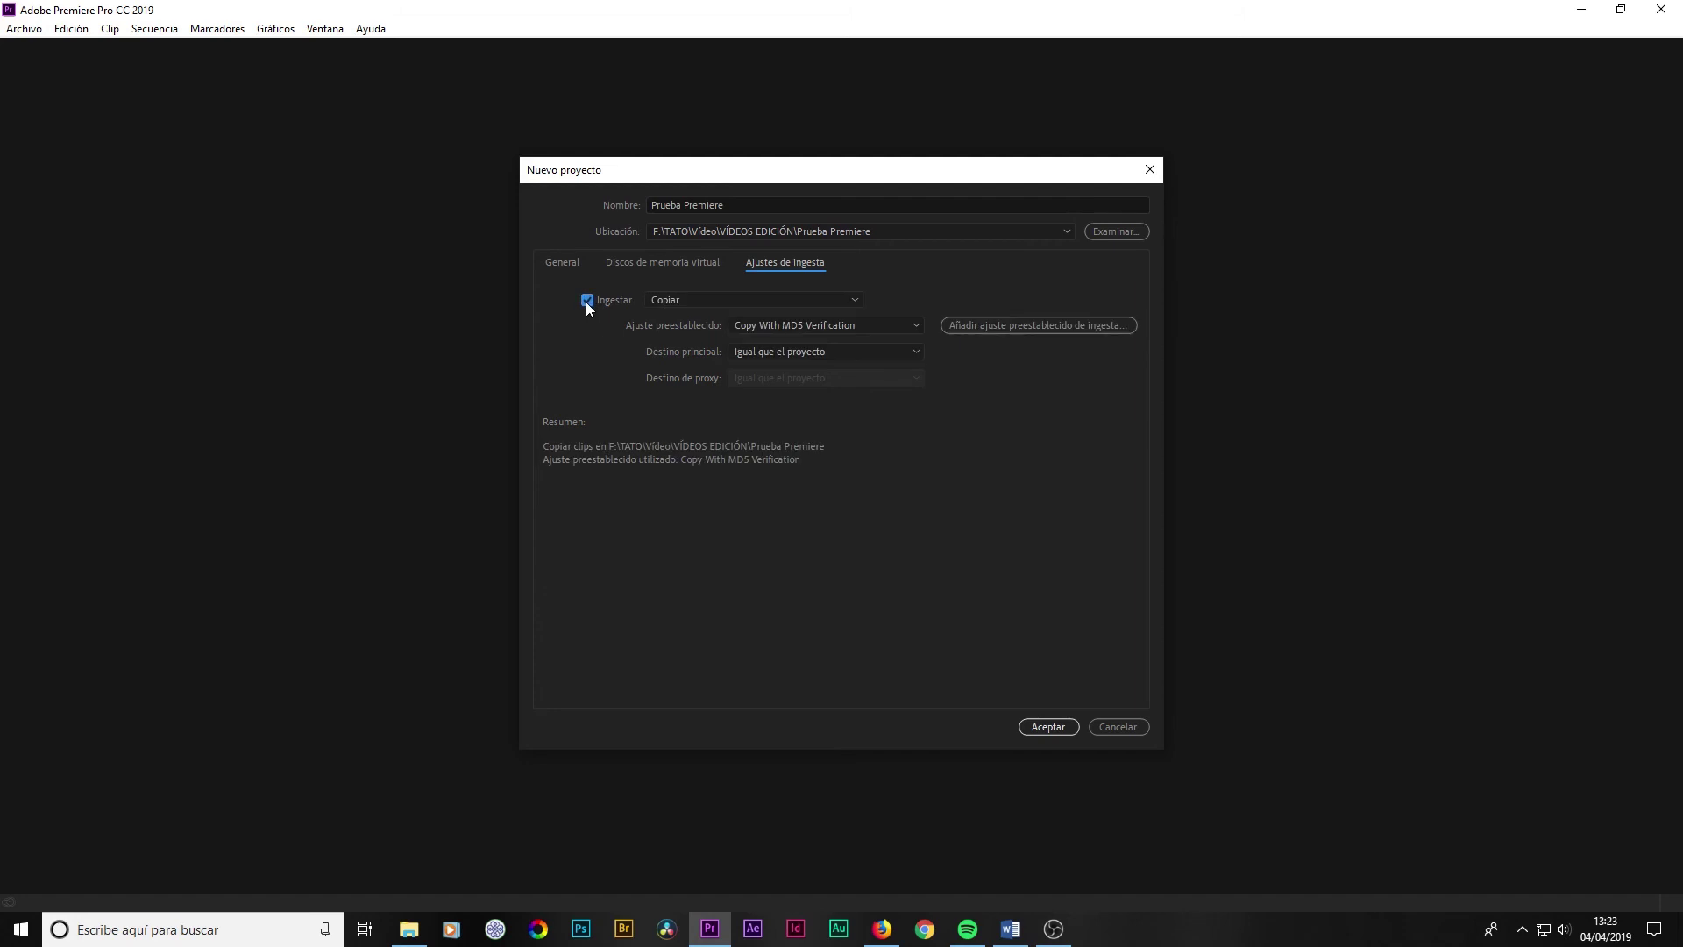
click(734, 300)
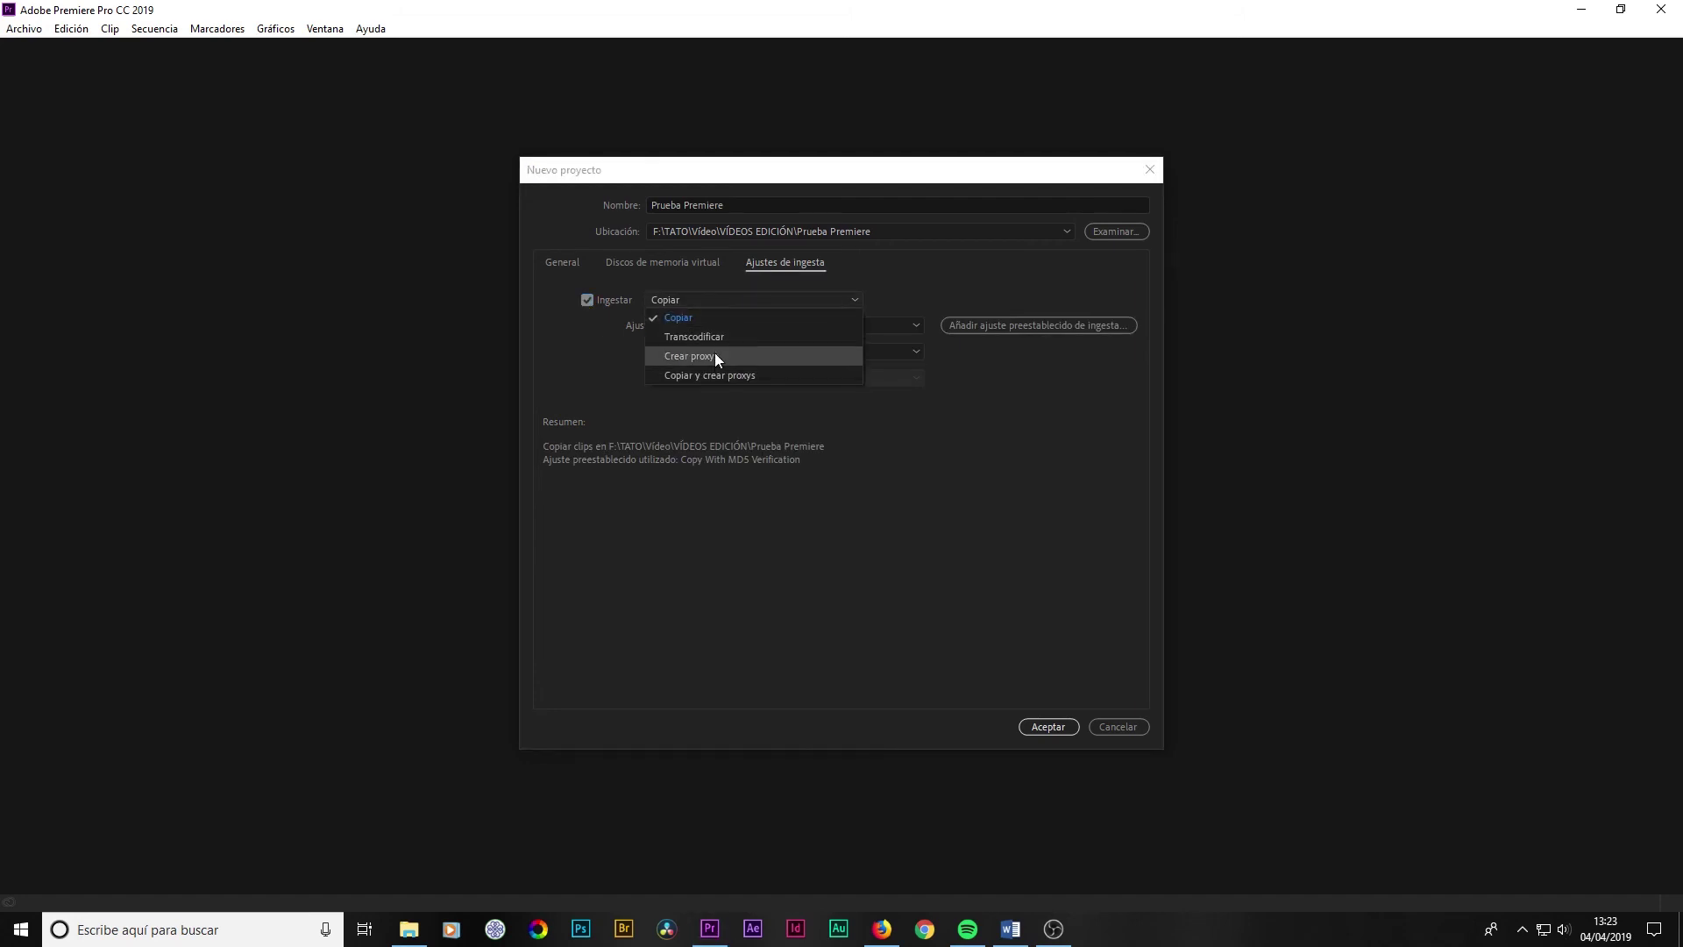
key(Escape)
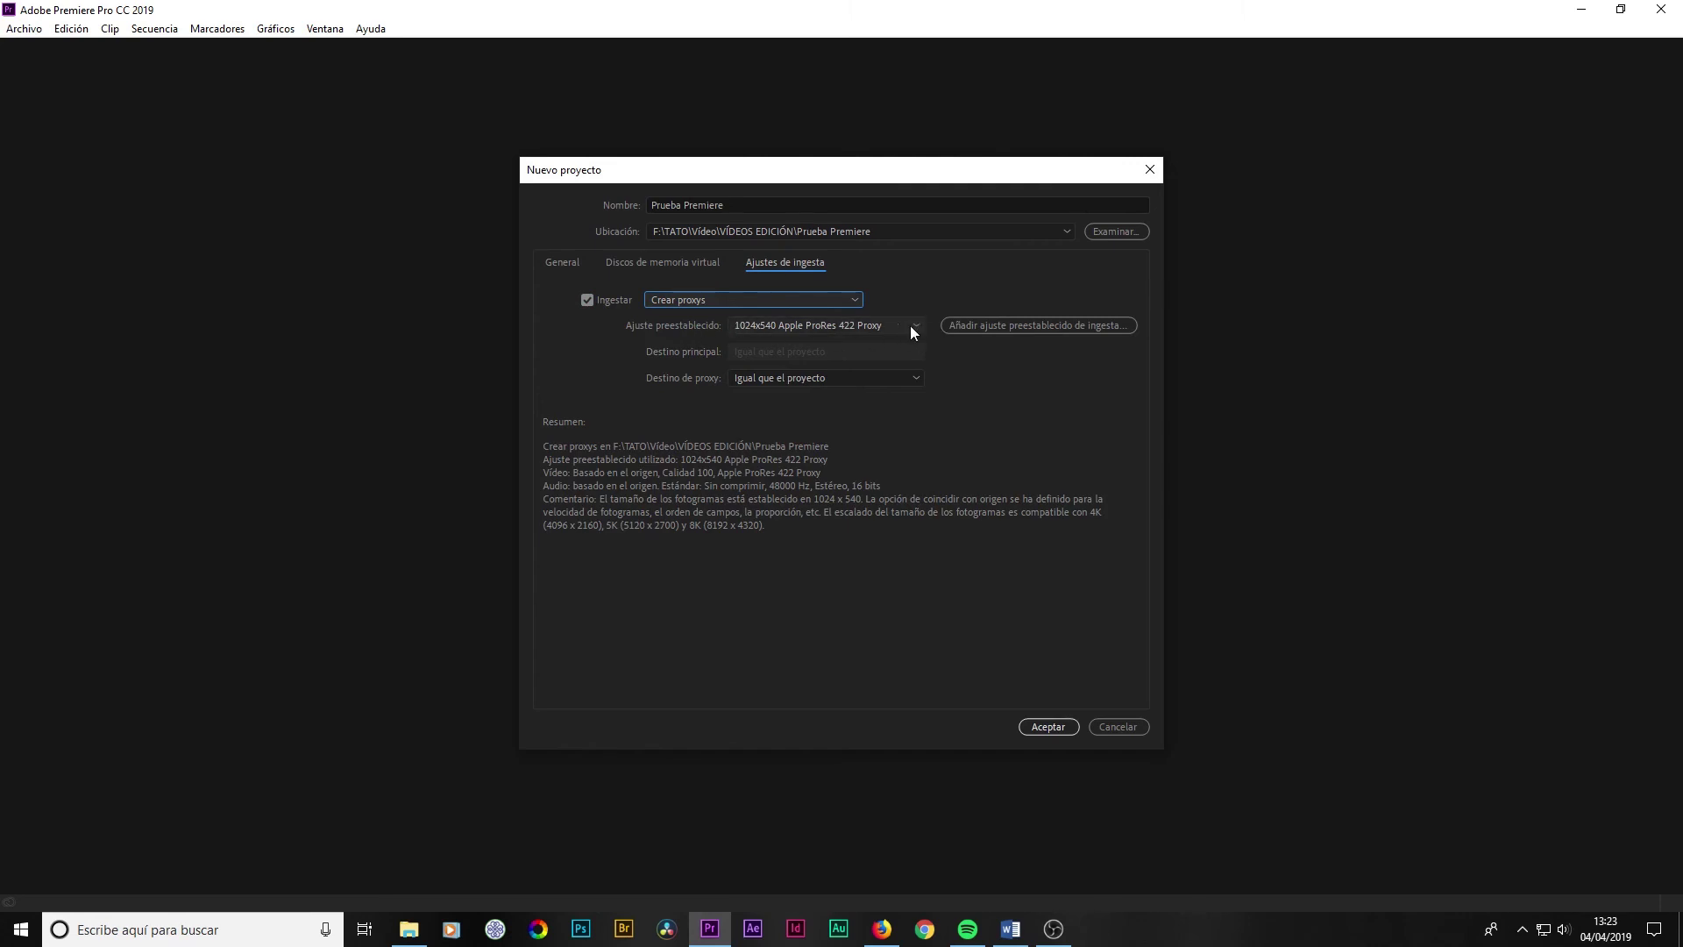
click(913, 327)
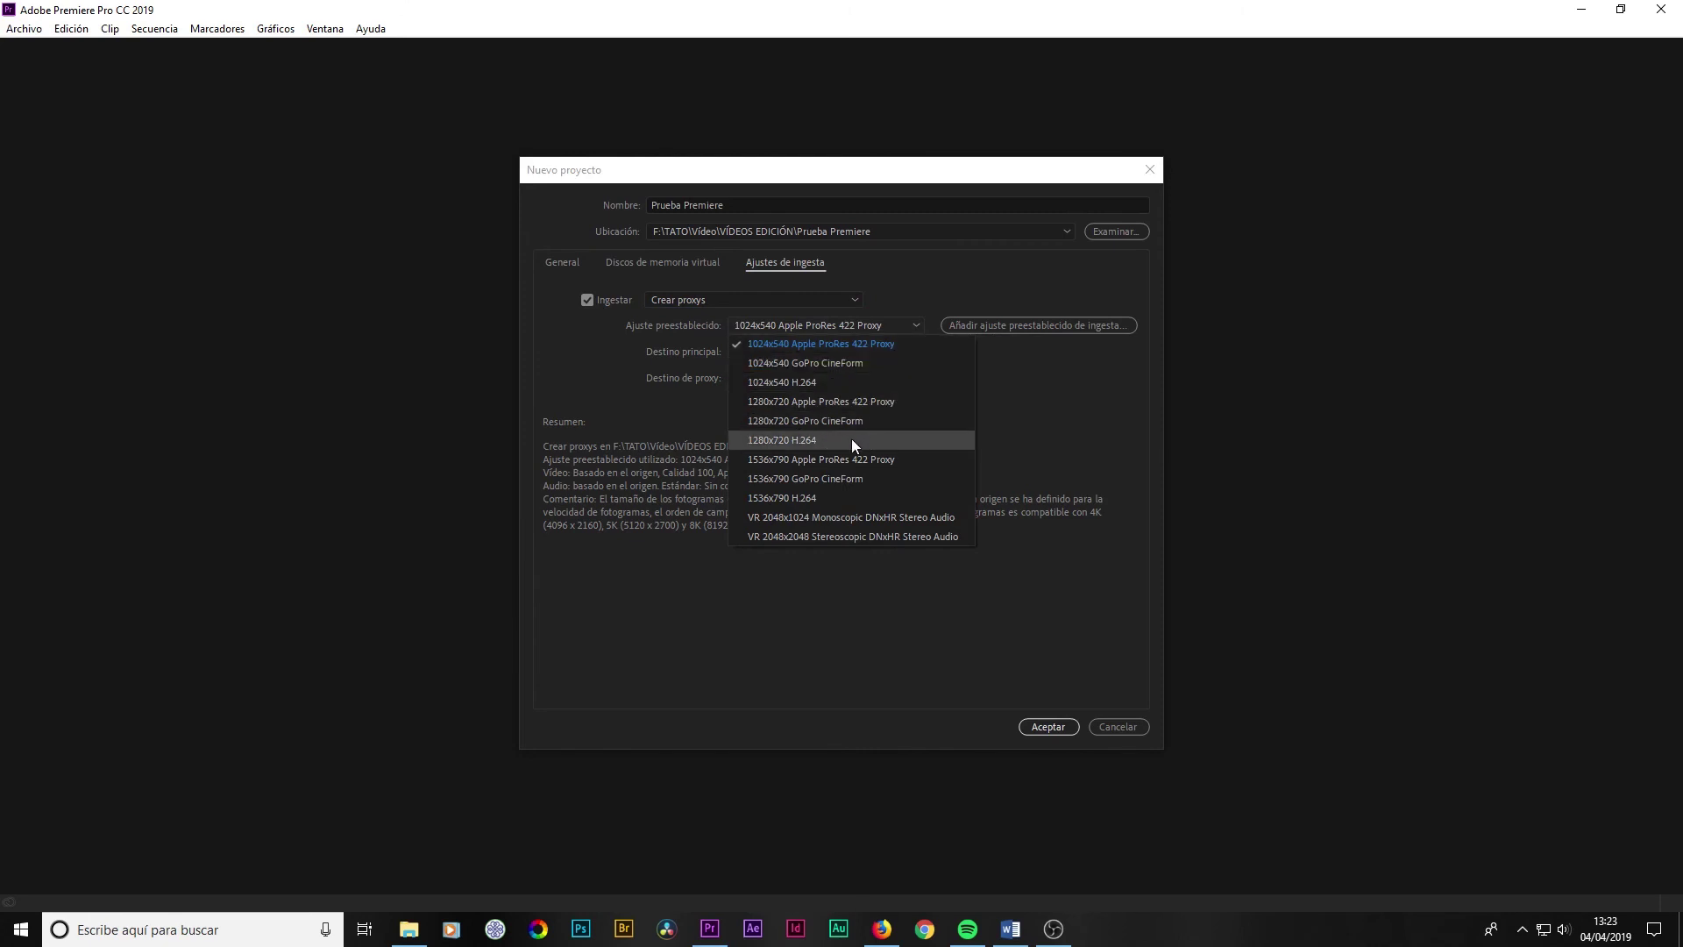
click(781, 440)
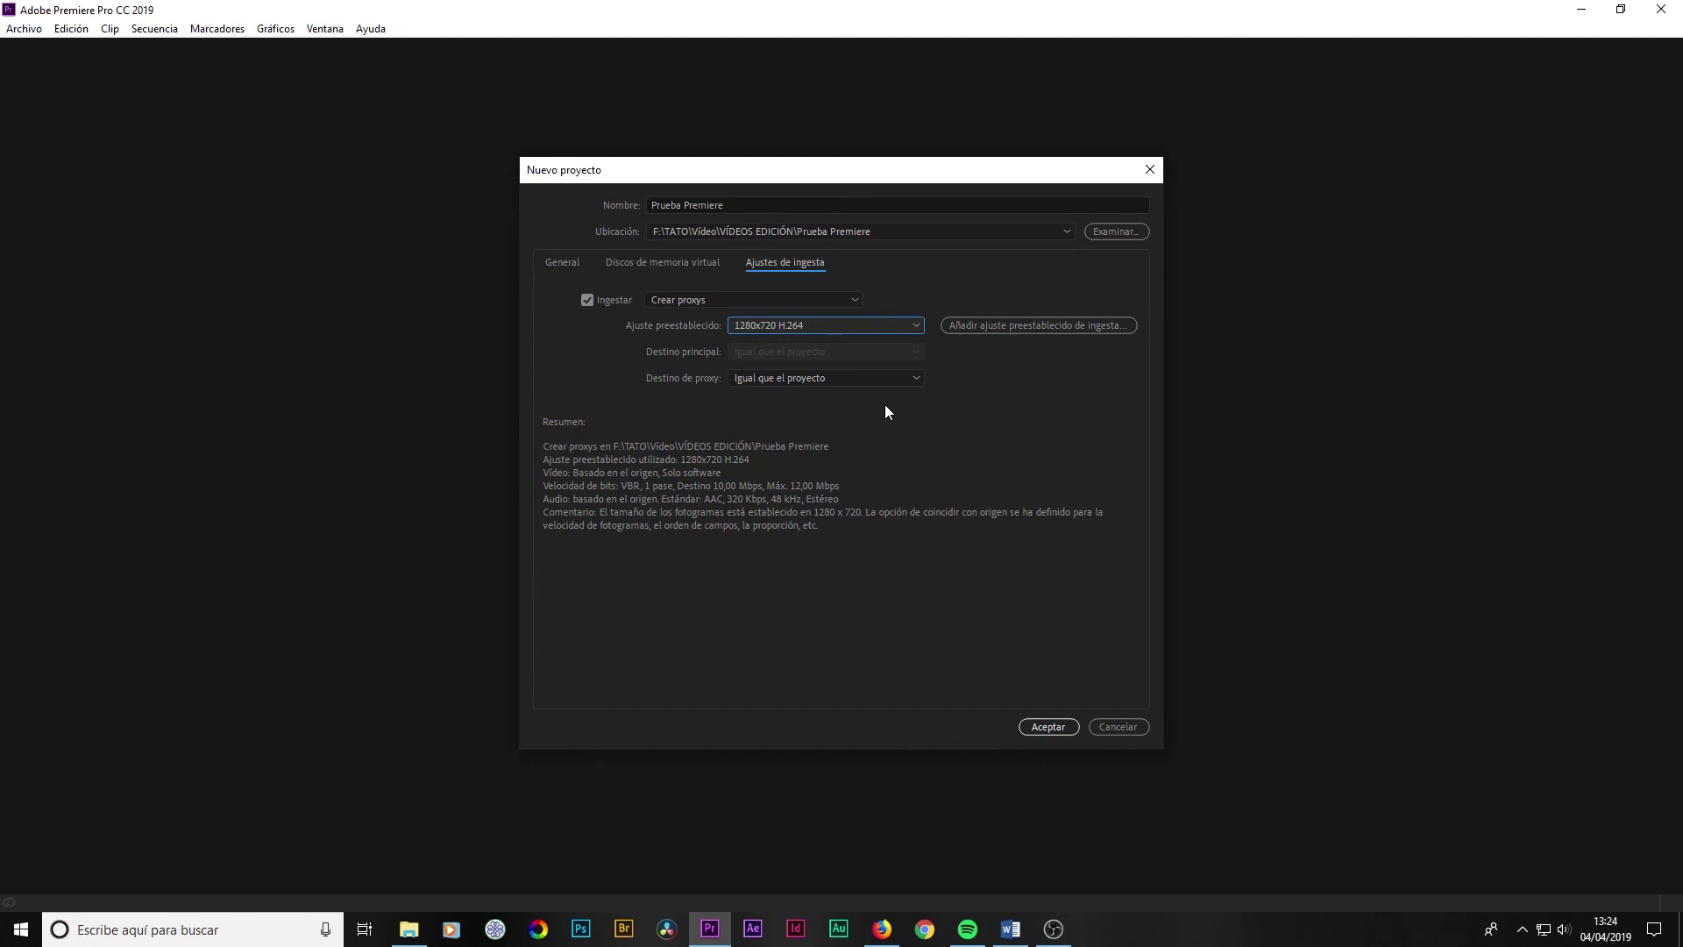
click(587, 300)
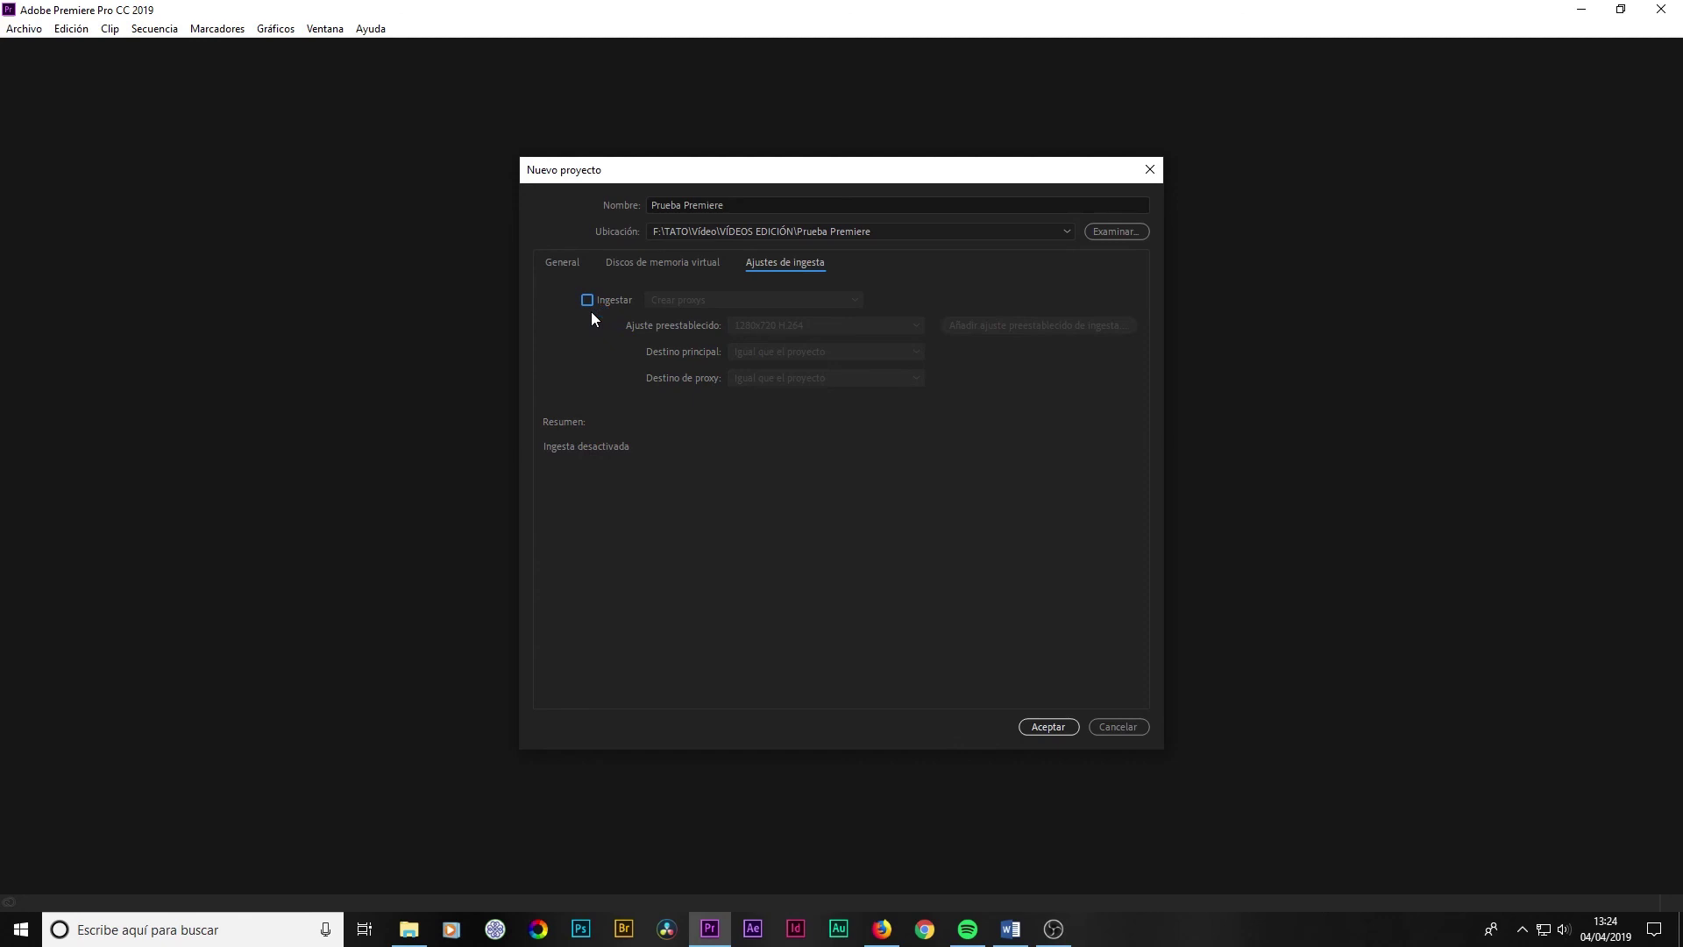
Accept the settings to create the Prueba Premiere project, then open the Archivo menu.
click(1037, 728)
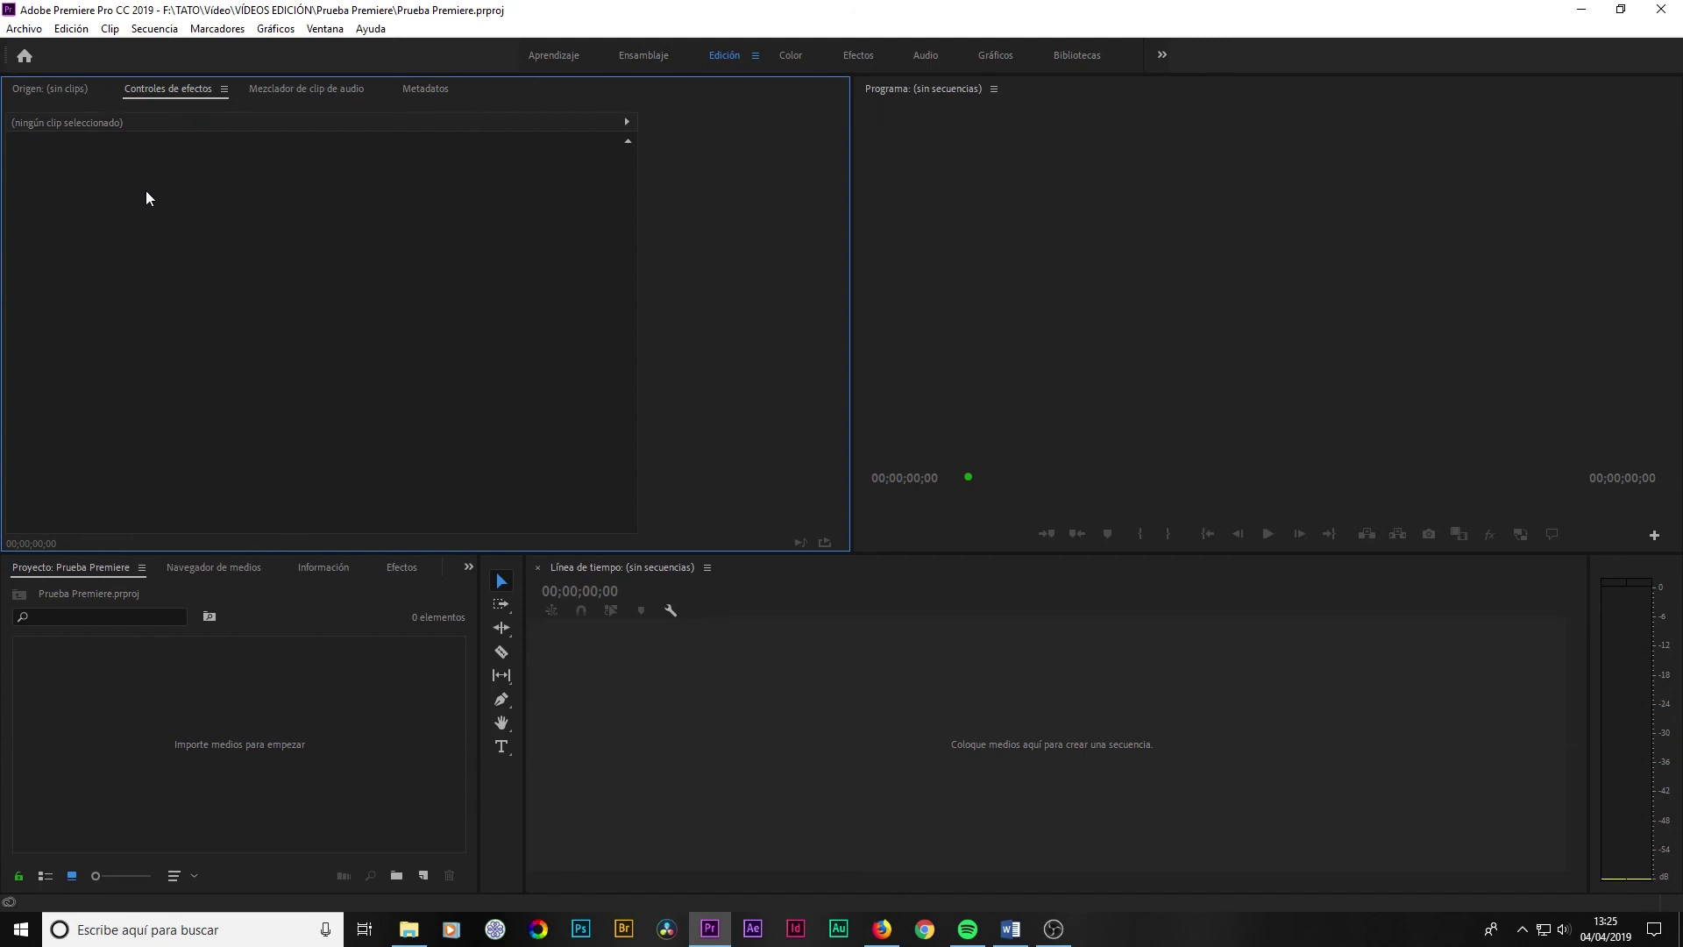
click(35, 33)
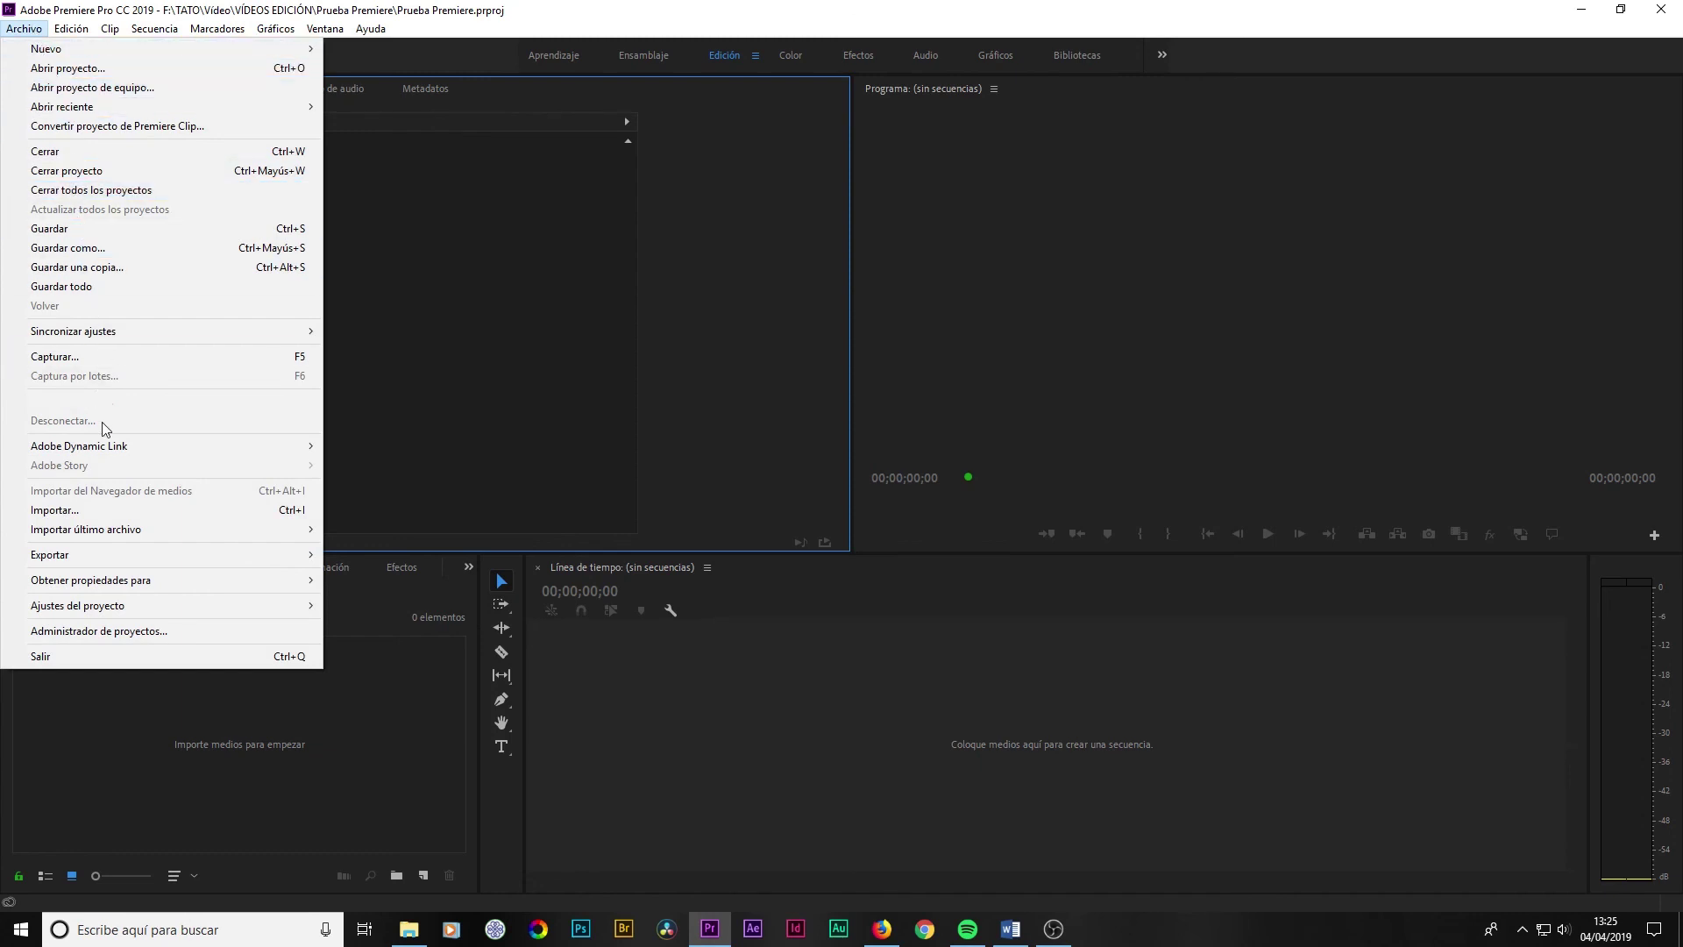
mouse_move(138, 611)
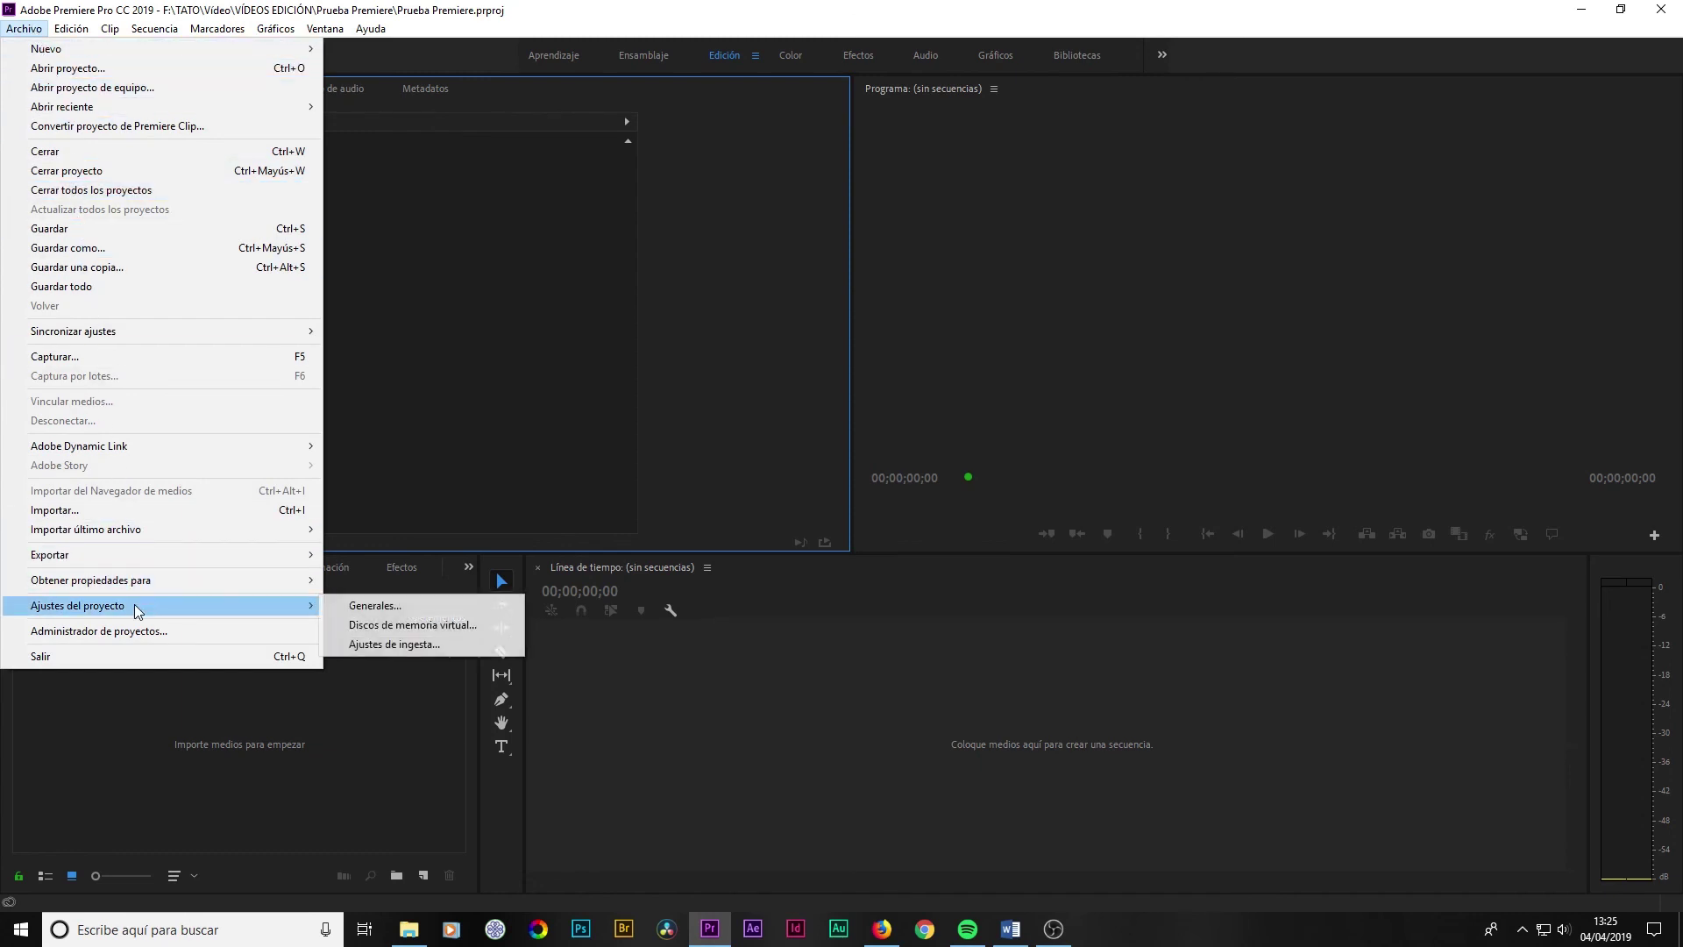
click(364, 606)
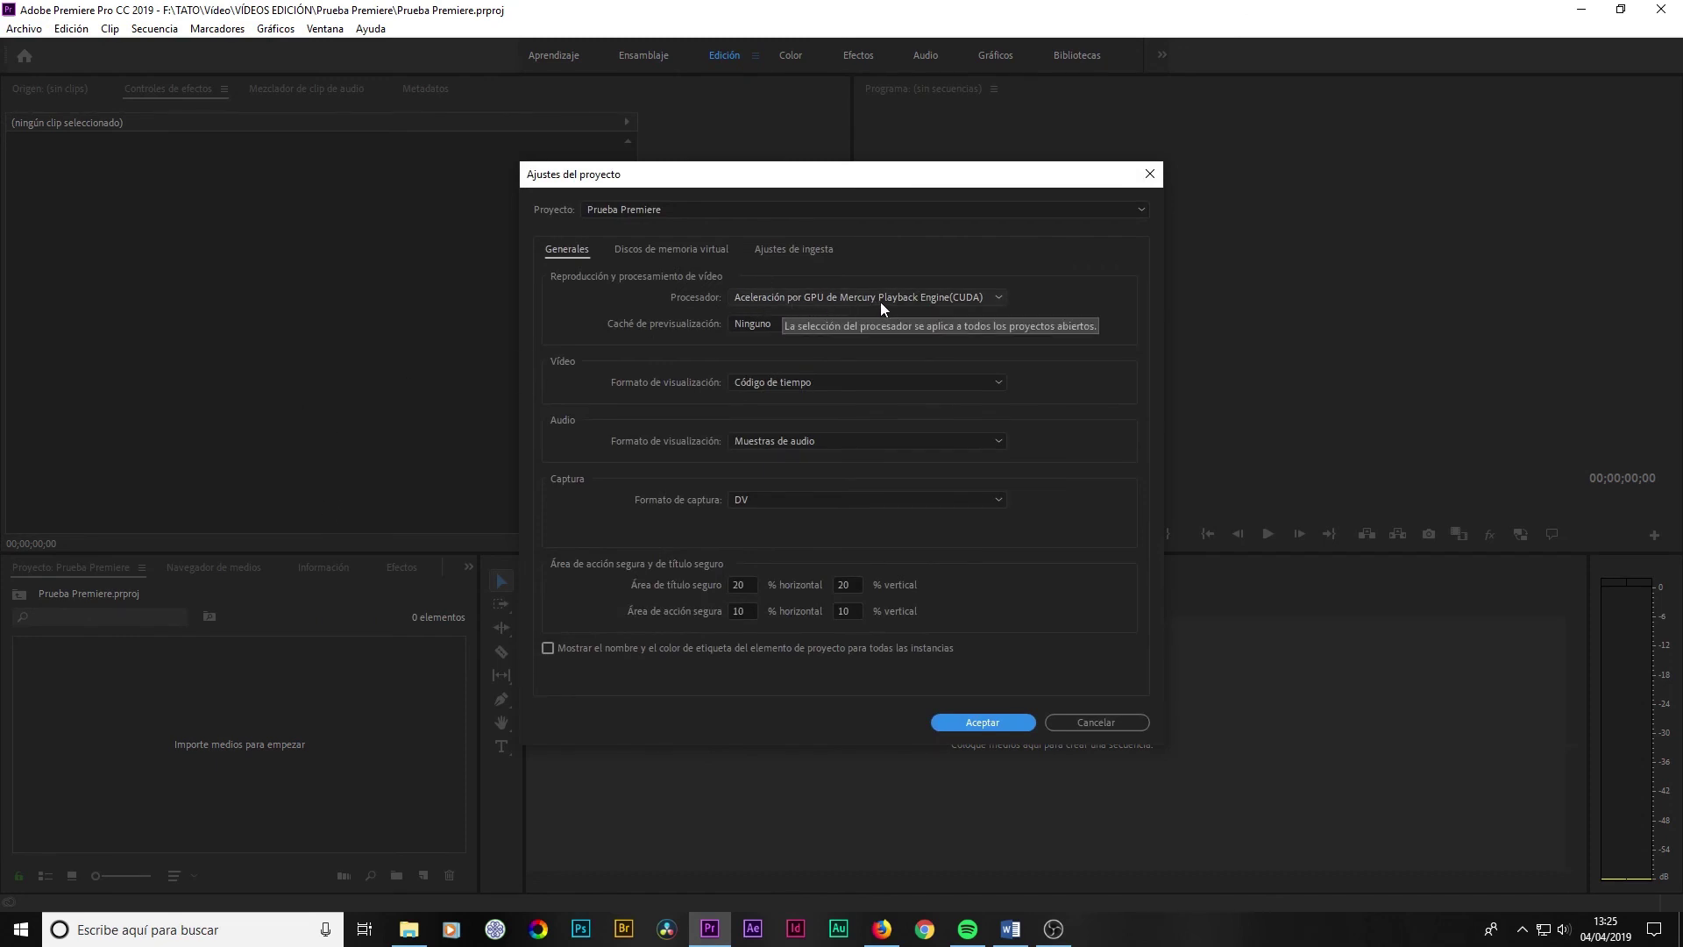
click(650, 250)
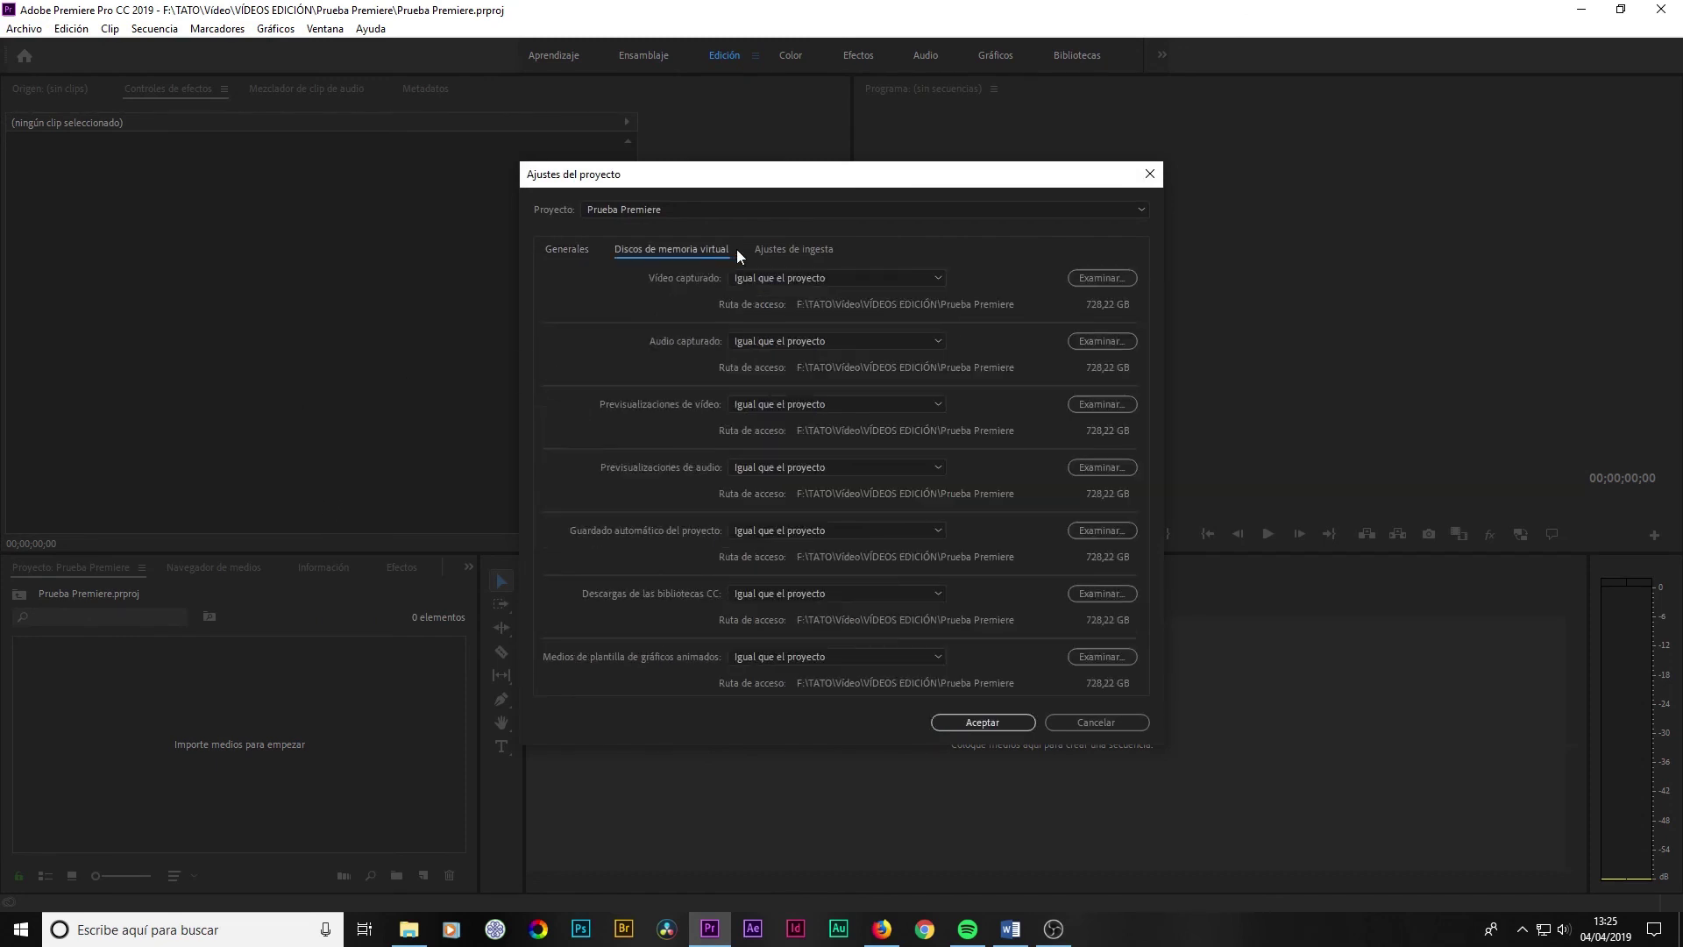
click(781, 249)
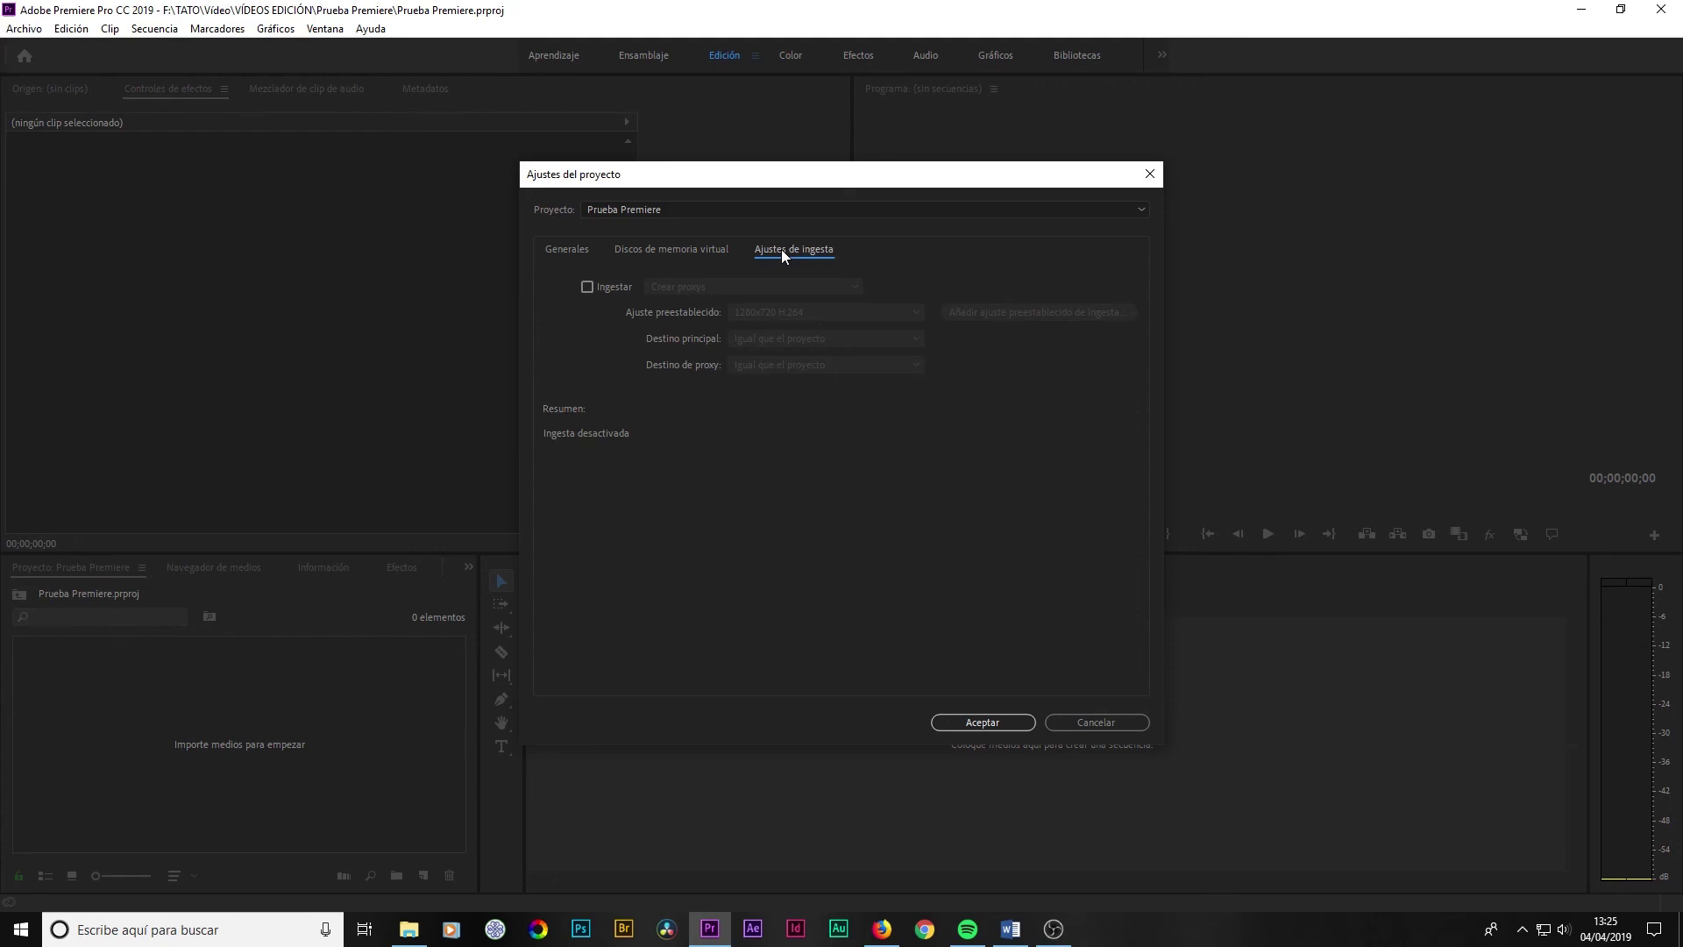
click(1066, 723)
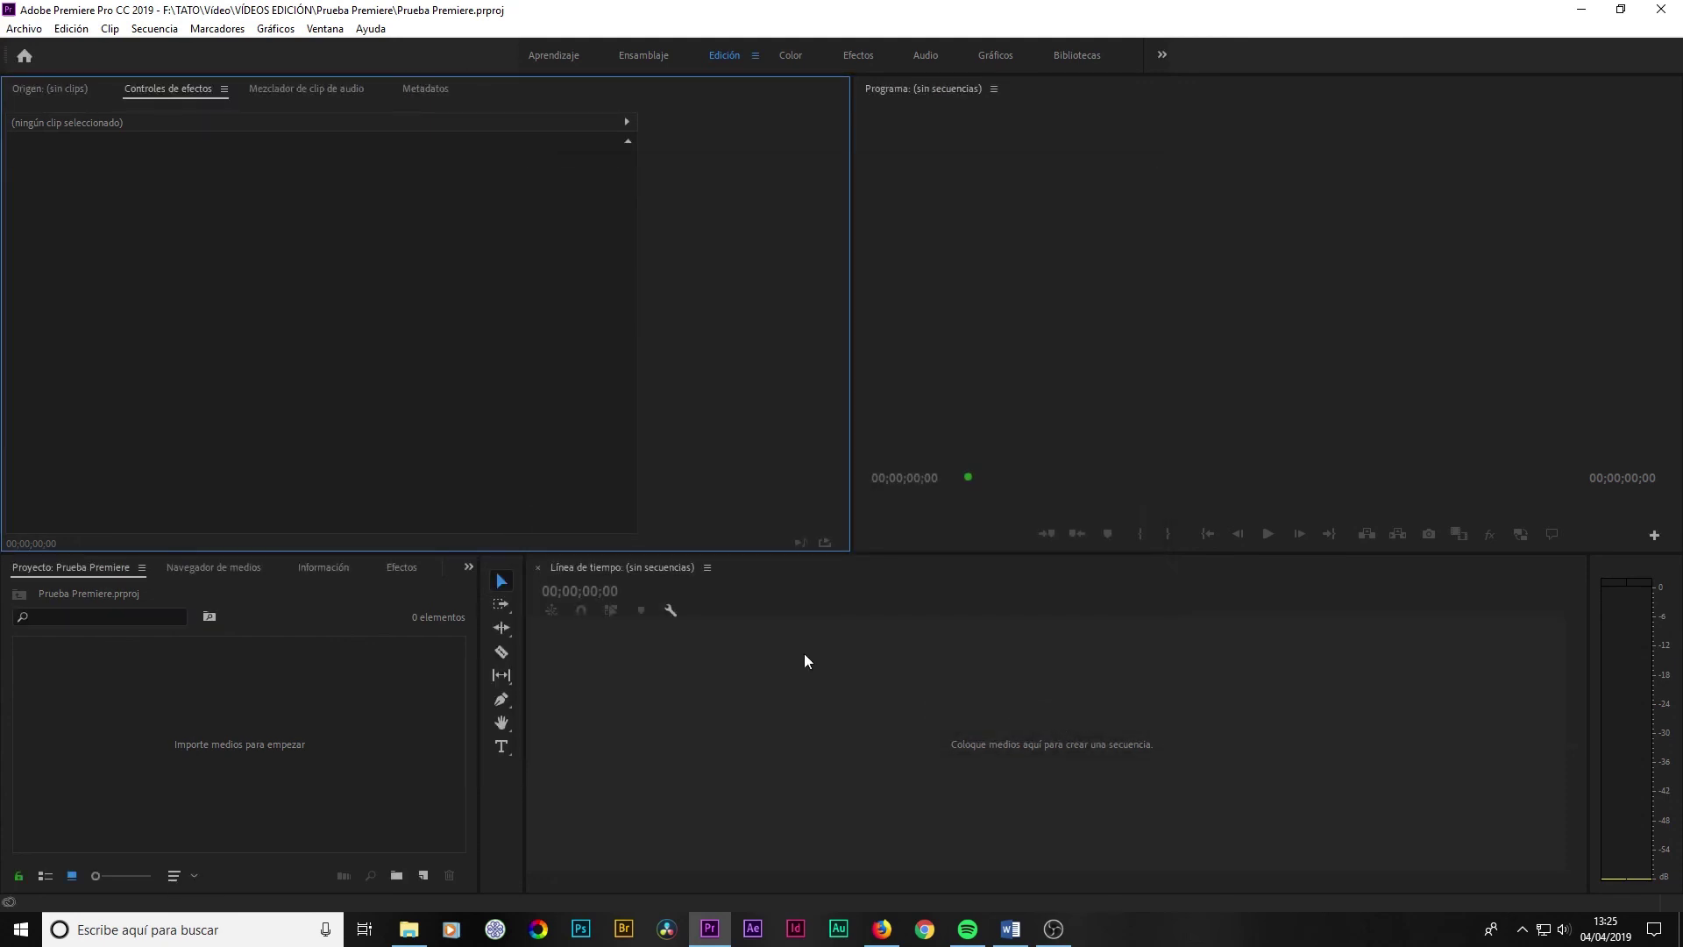